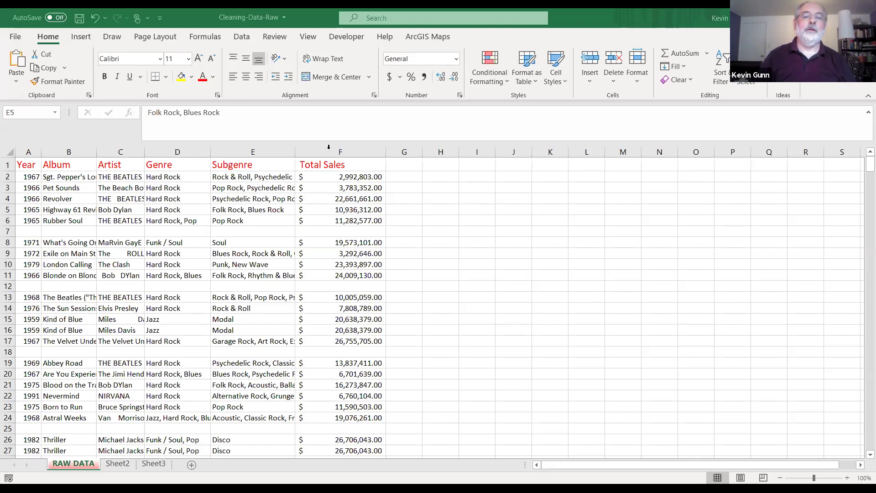
AutoFit the widths of columns A through F to their contents
left_click_drag(37, 152, 308, 148)
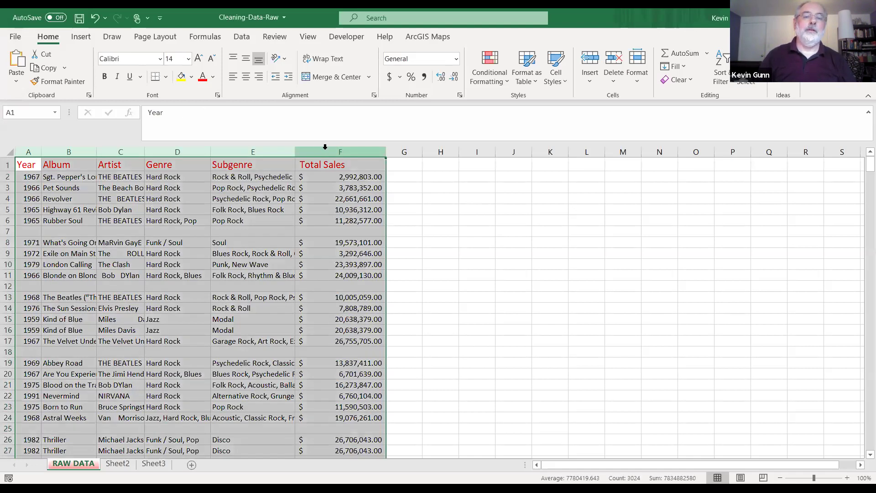
double_click(296, 151)
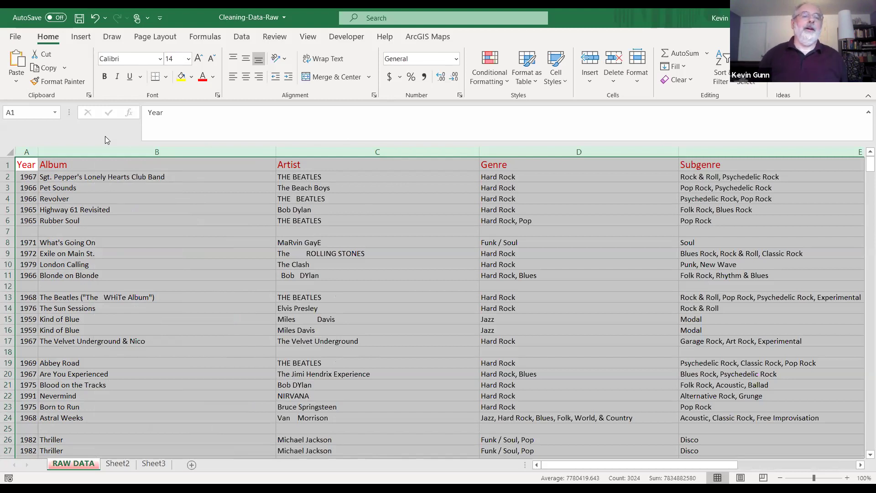
left_click(86, 232)
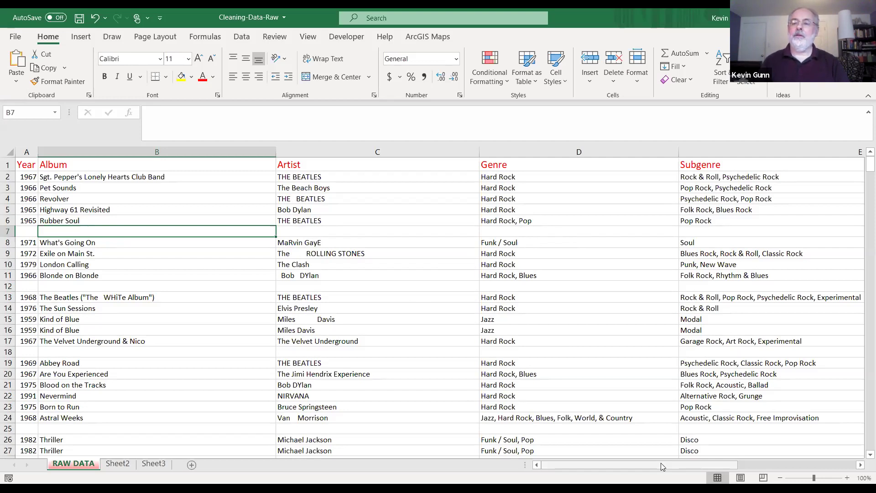
scroll(661, 463, "right", 2)
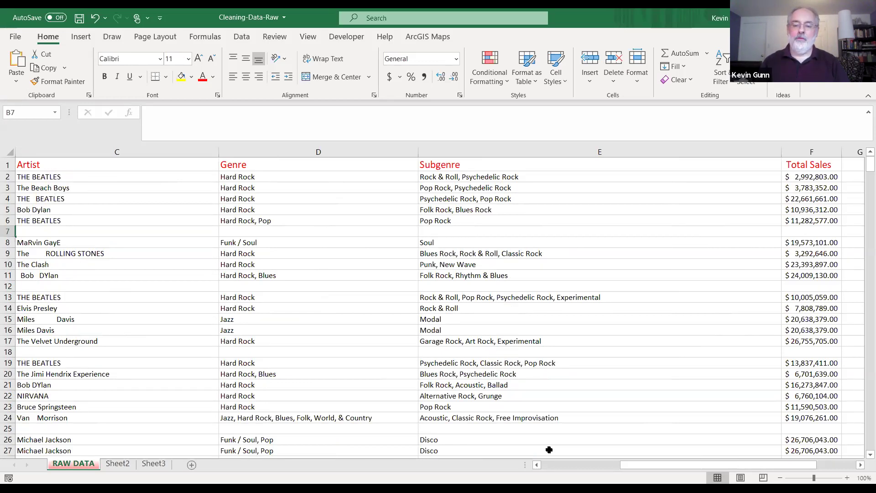
scroll(552, 467, "left", 2)
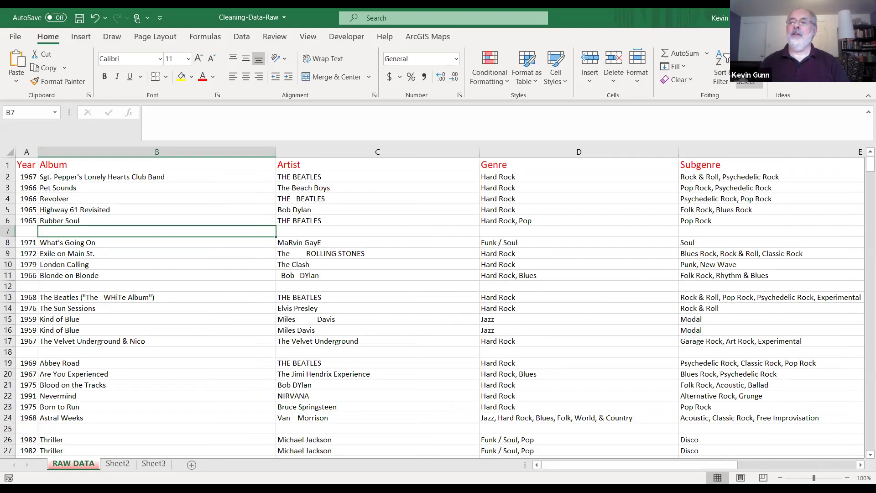
Select all blank cells with Go To Special and delete their sheet rows
left_click(758, 82)
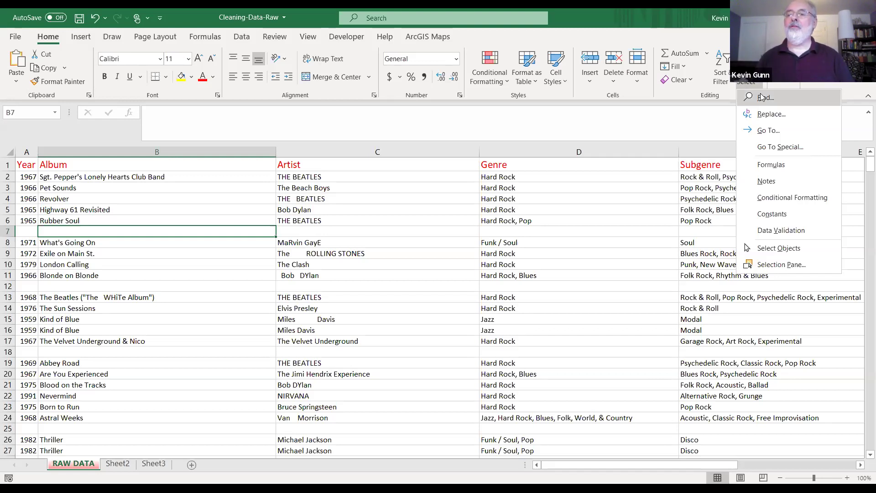
left_click(792, 153)
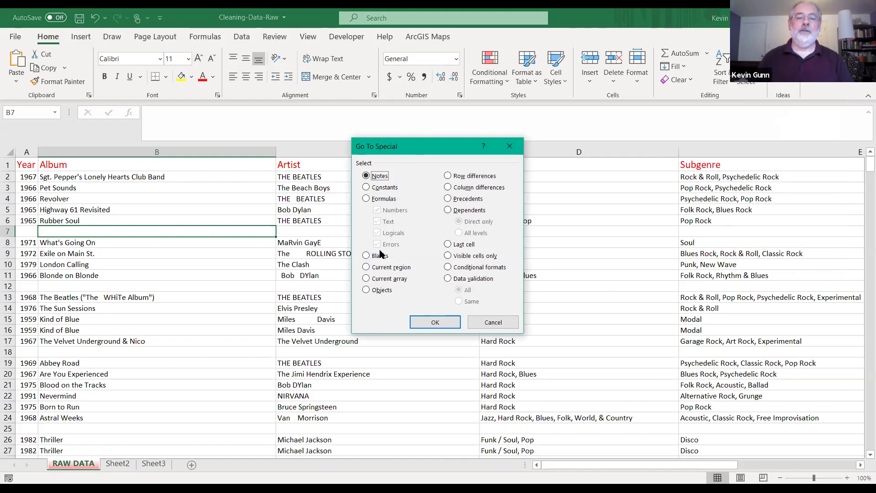
left_click(369, 257)
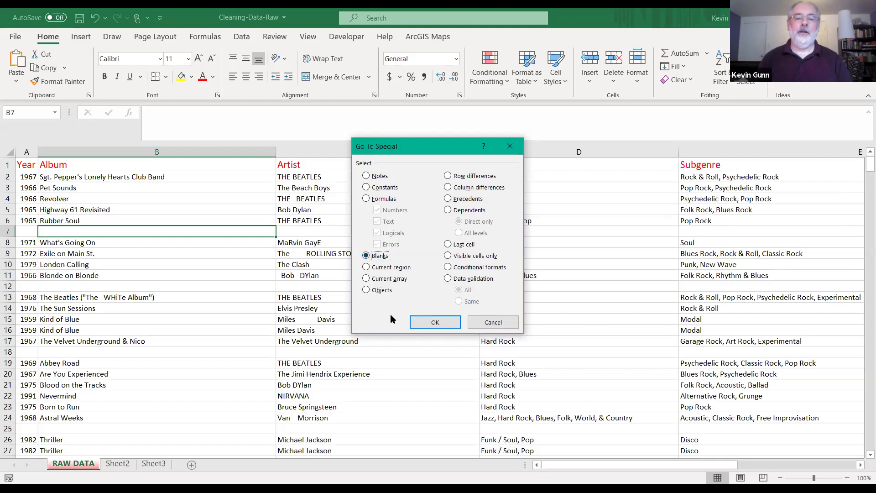
left_click(429, 325)
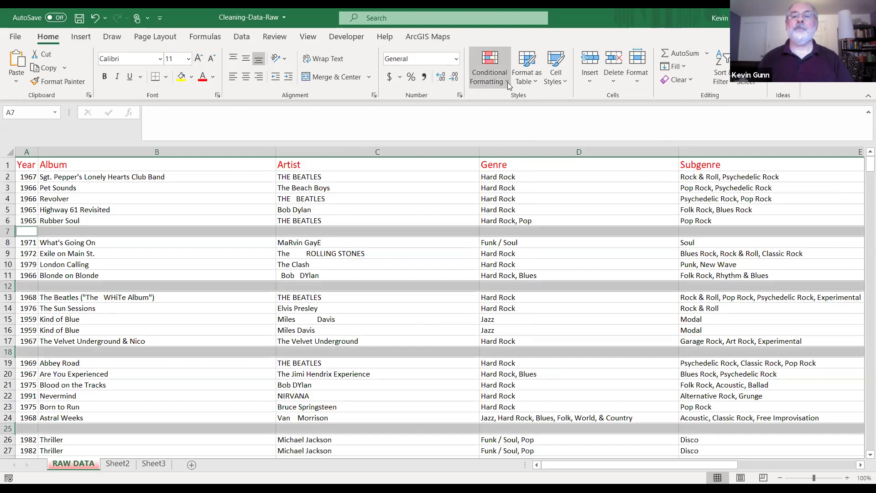
left_click(614, 81)
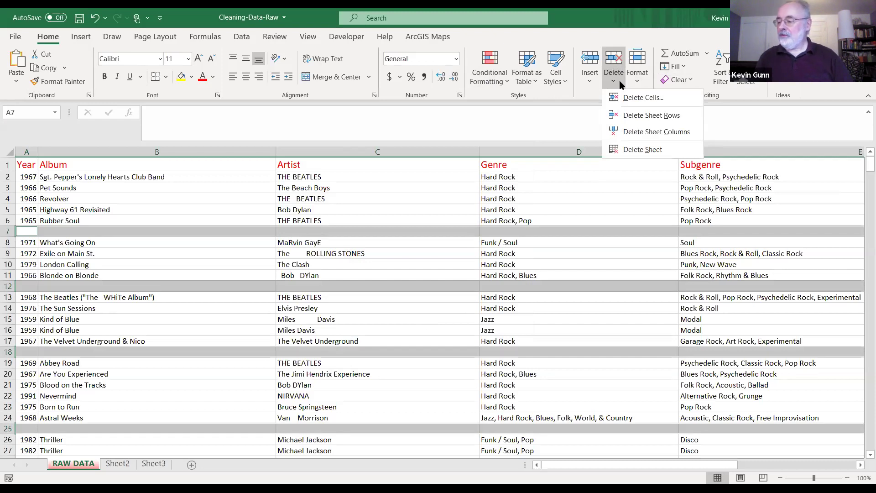
left_click(641, 117)
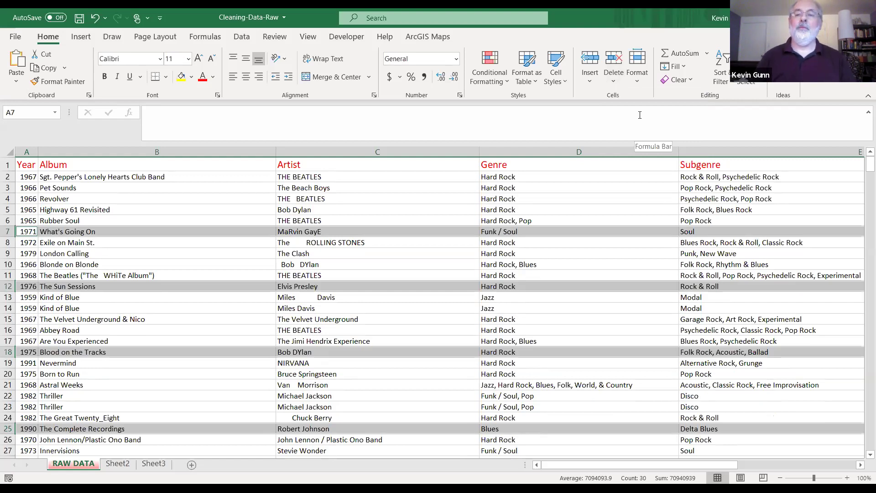
left_click(304, 124)
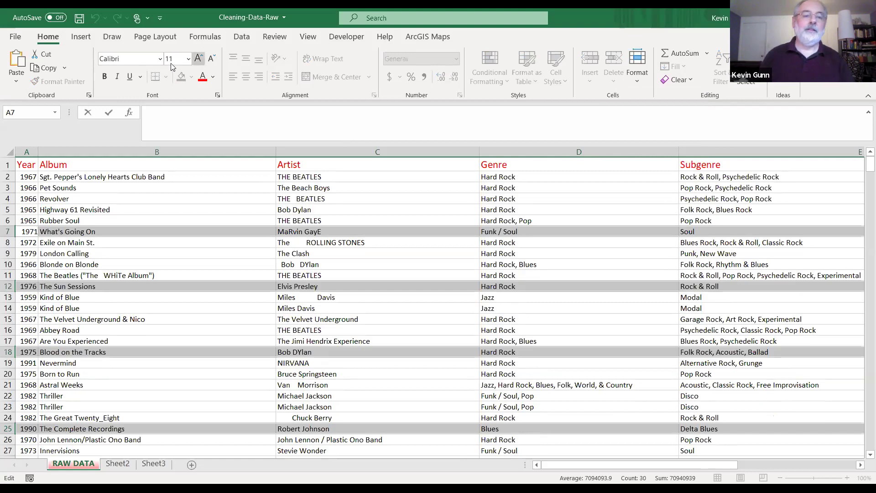
Clear the formats from the entire RAW DATA sheet, keeping its contents
left_click(10, 152)
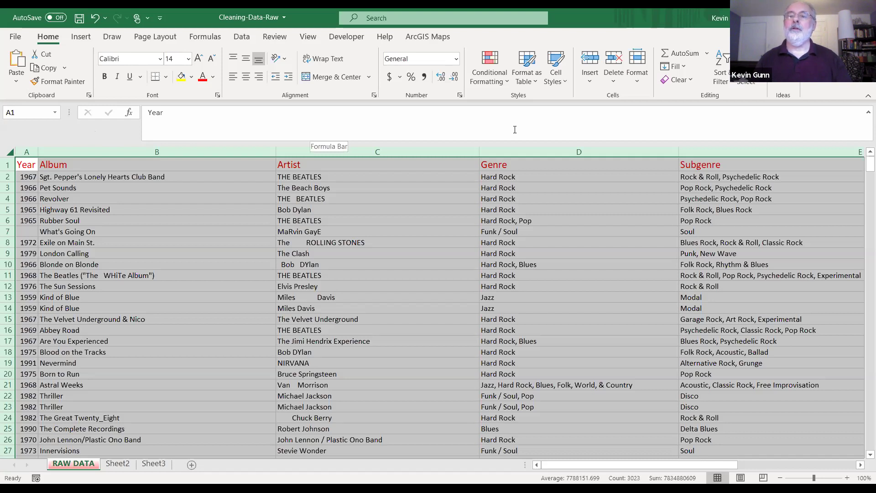
left_click(691, 81)
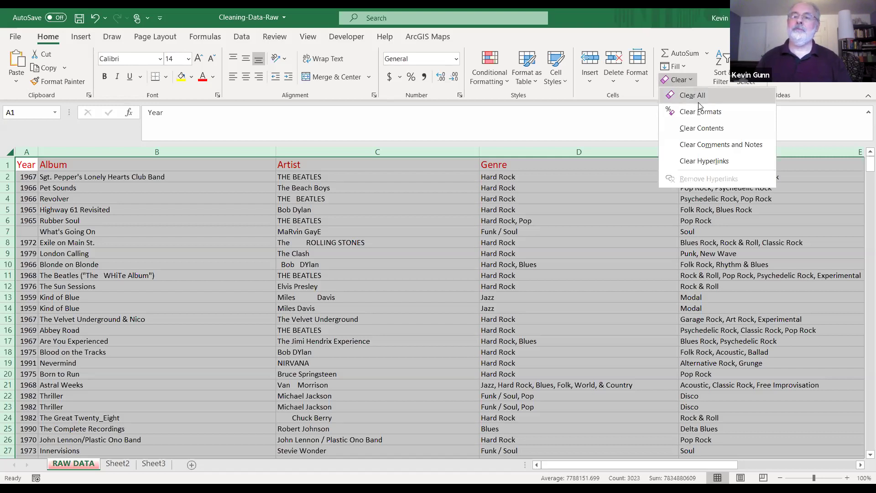
left_click(698, 98)
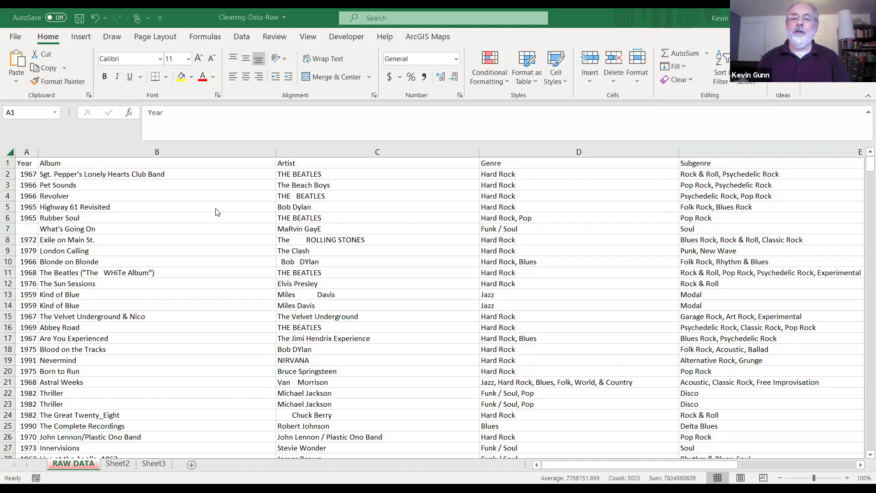
Apply the $ English (United States) accounting format to the Total Sales column
scroll(754, 386, "right", 4)
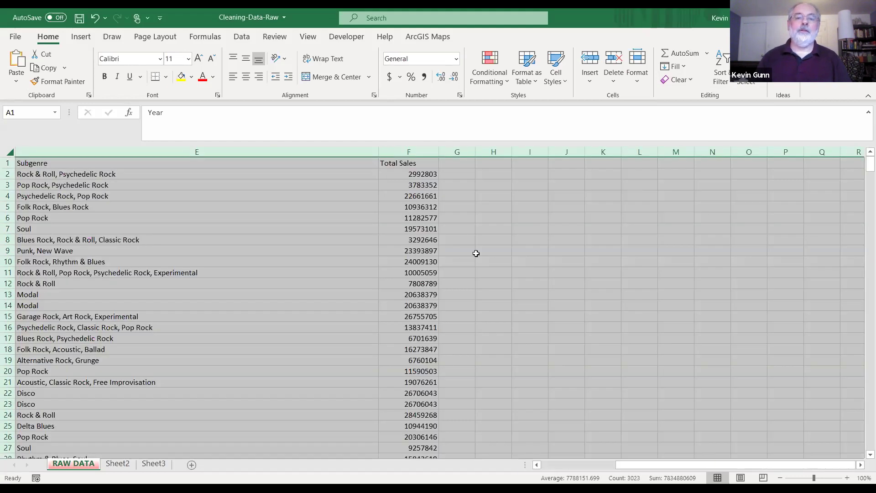
left_click(412, 163)
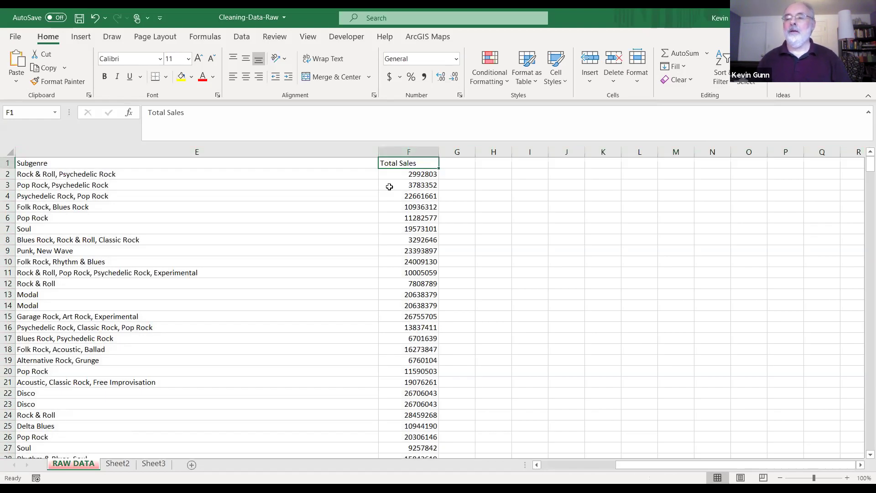
left_click(408, 151)
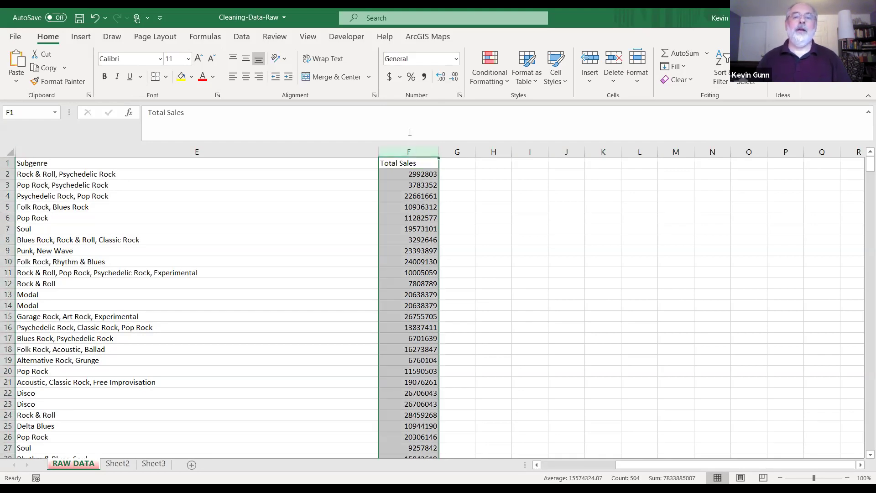
left_click(400, 76)
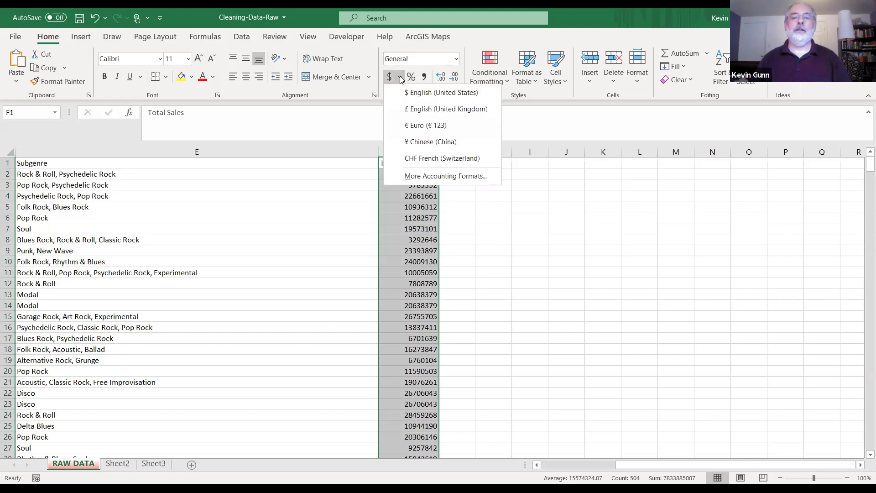
left_click(418, 91)
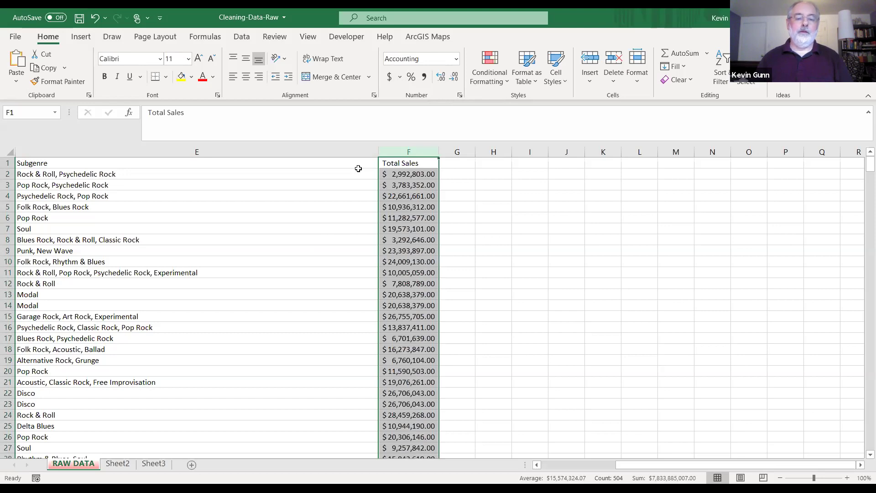
Insert an empty column between the Artist and Genre columns
left_click(564, 462)
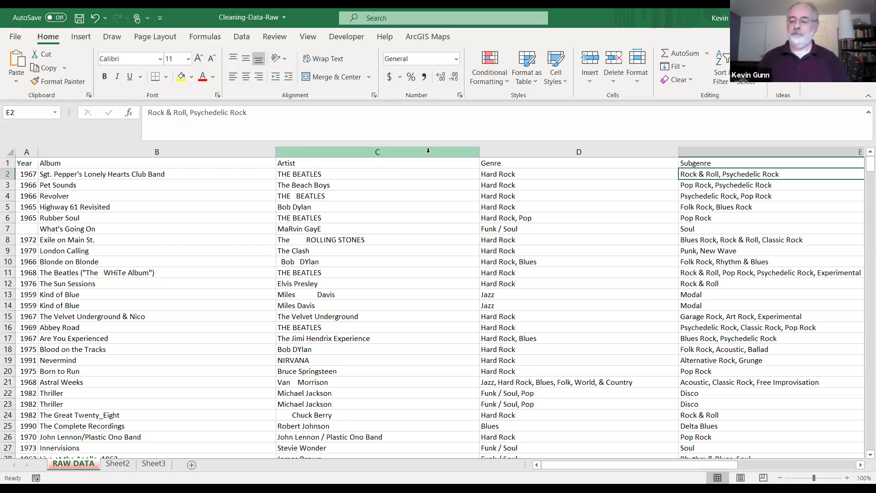
left_click(505, 153)
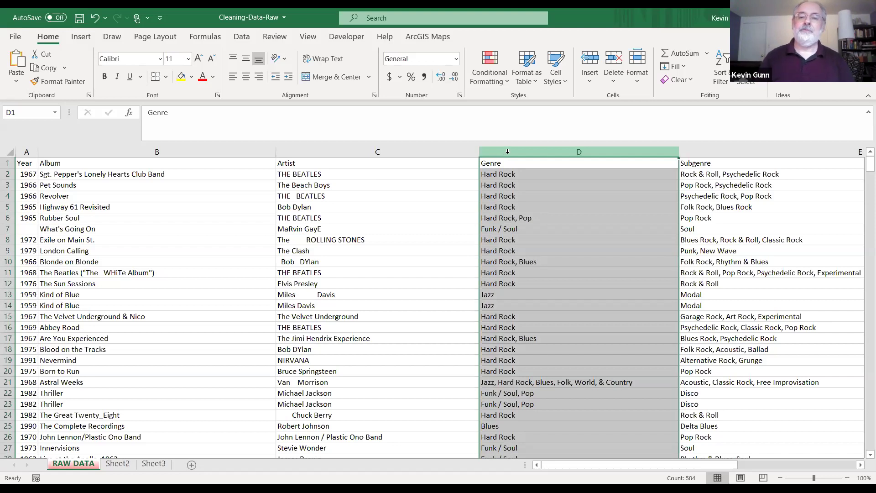
right_click(508, 153)
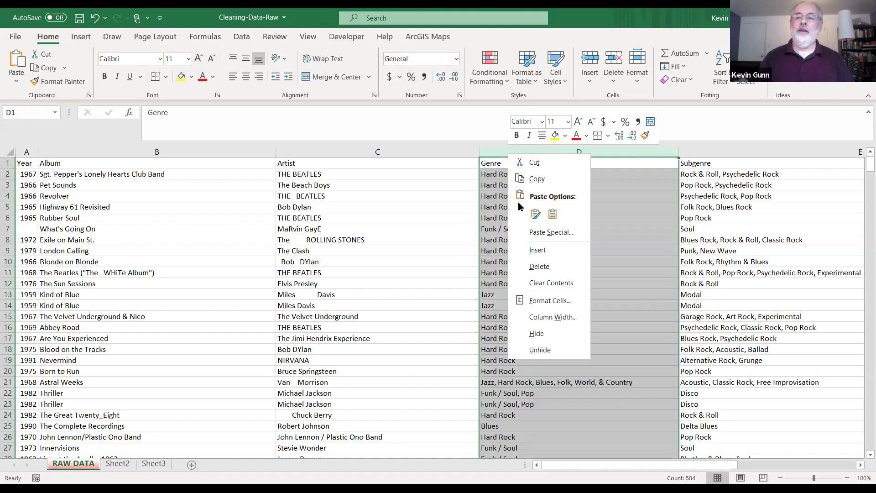
key("i")
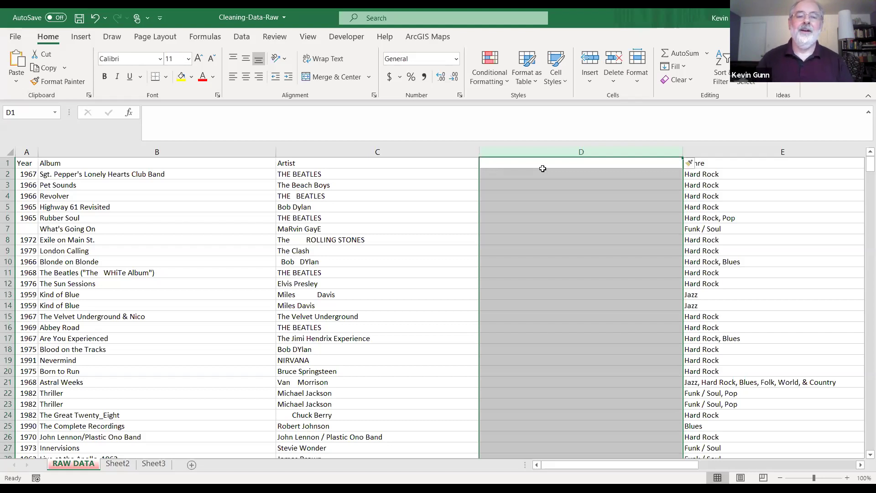
Enter the formula =TRIM(C2) in cell D2 to strip extra spaces from the artist name
left_click(521, 177)
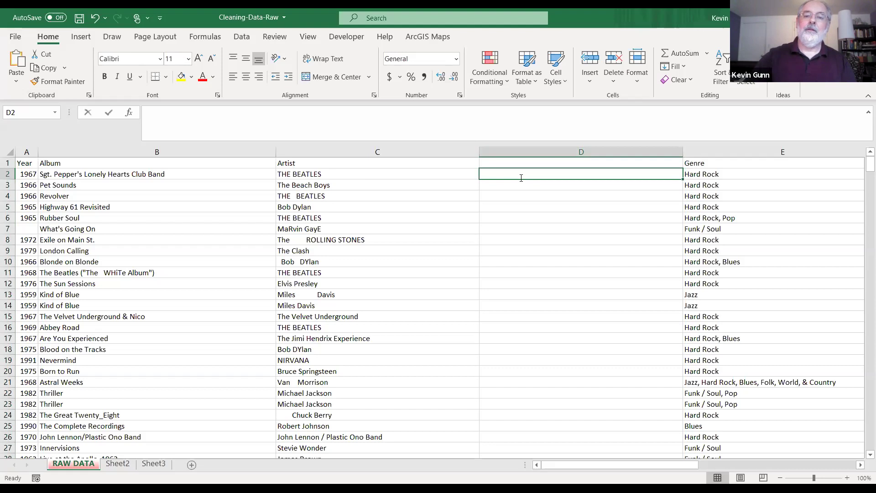
type("=")
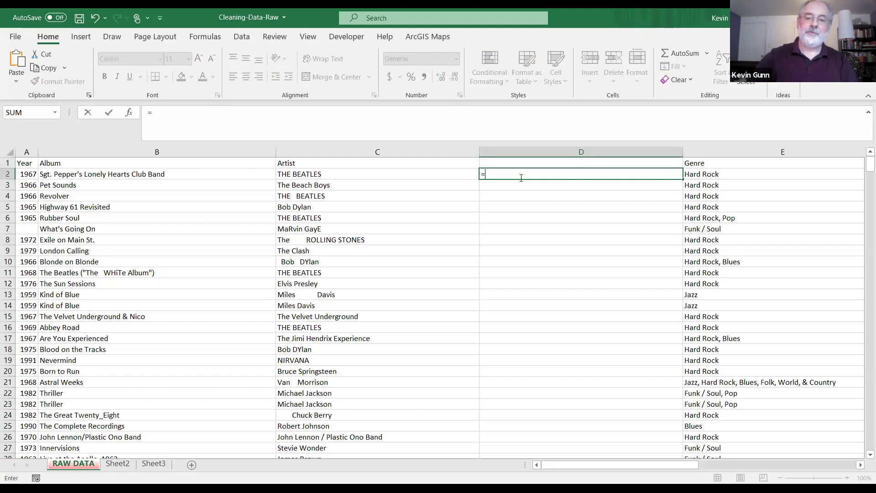
type("TRIM")
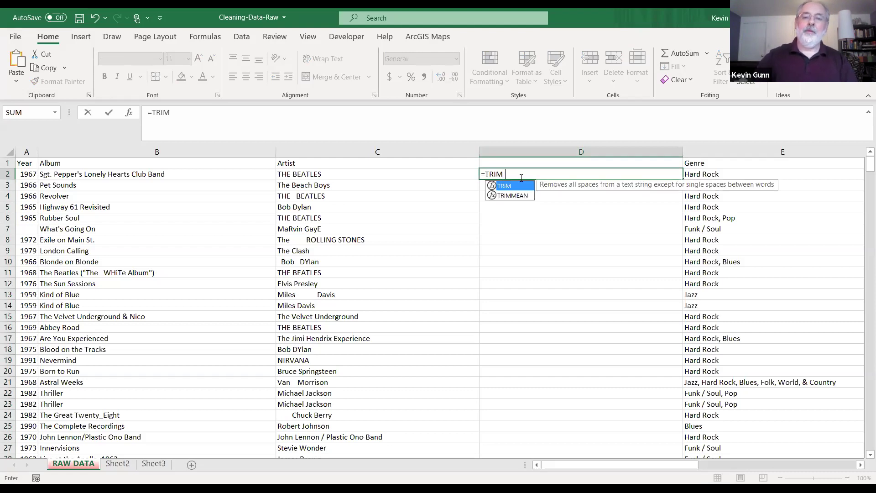
type("(")
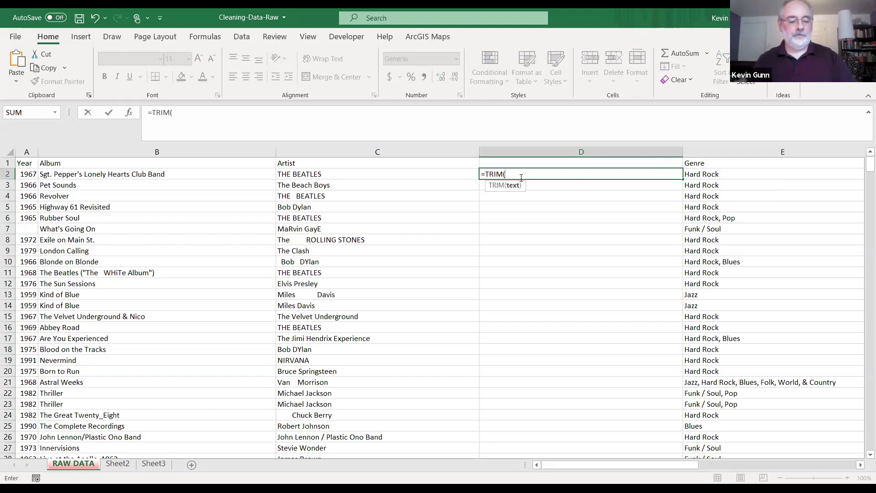
type("C2")
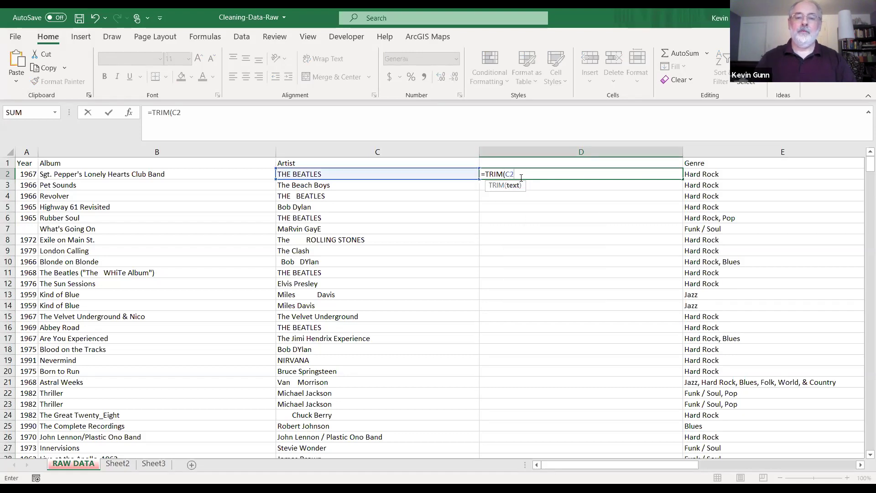
type(")")
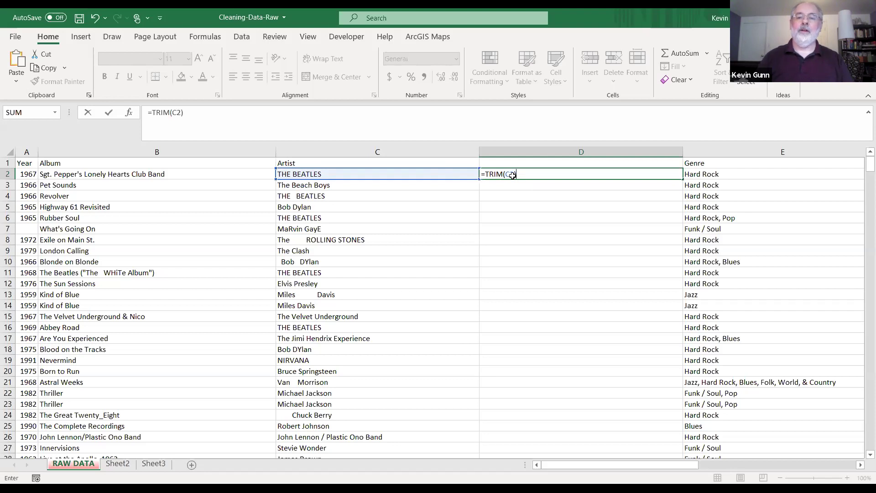
key("ctrl+Return")
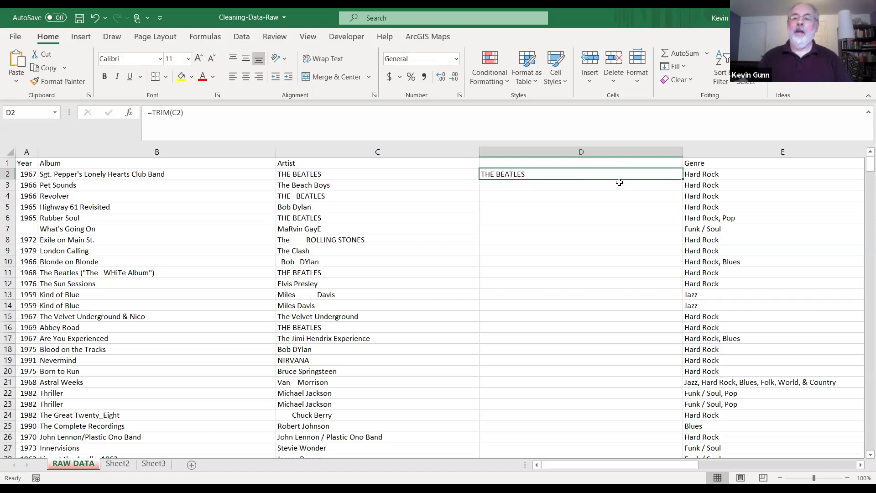
Fill the TRIM formula from D2 down column D for all data rows and review the trimmed artist names
double_click(682, 180)
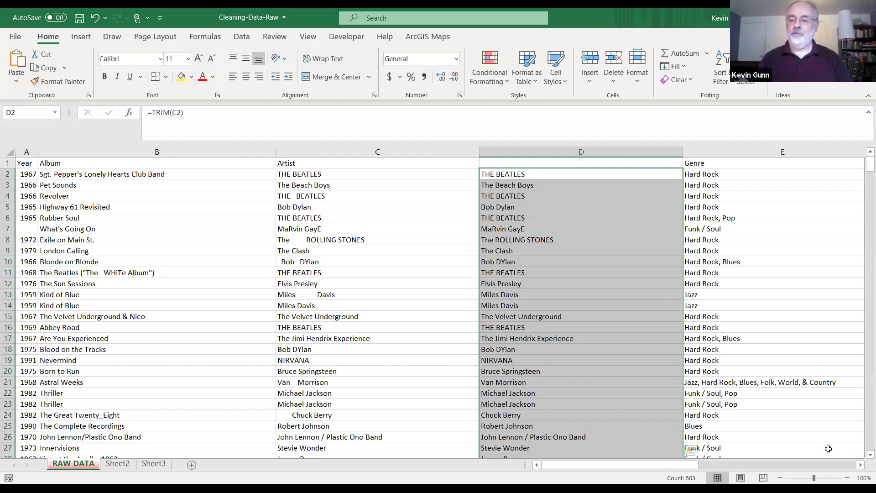
scroll(862, 458, "down", 4)
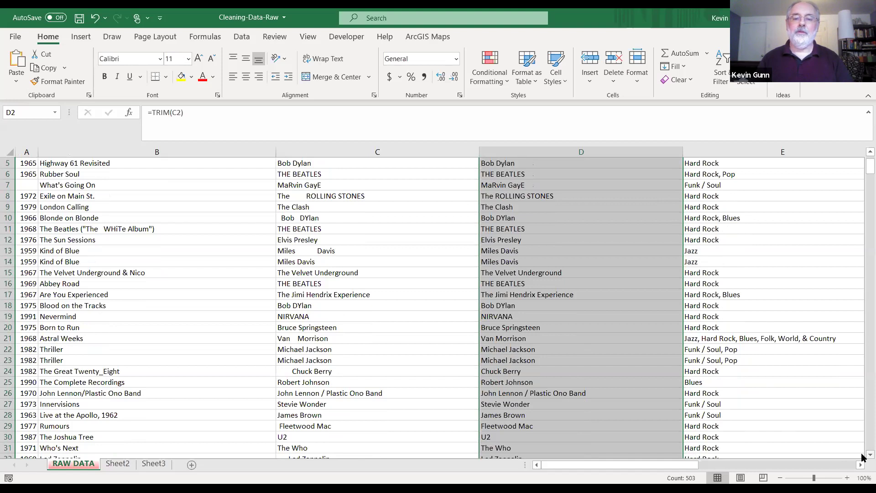
scroll(862, 457, "down", 14)
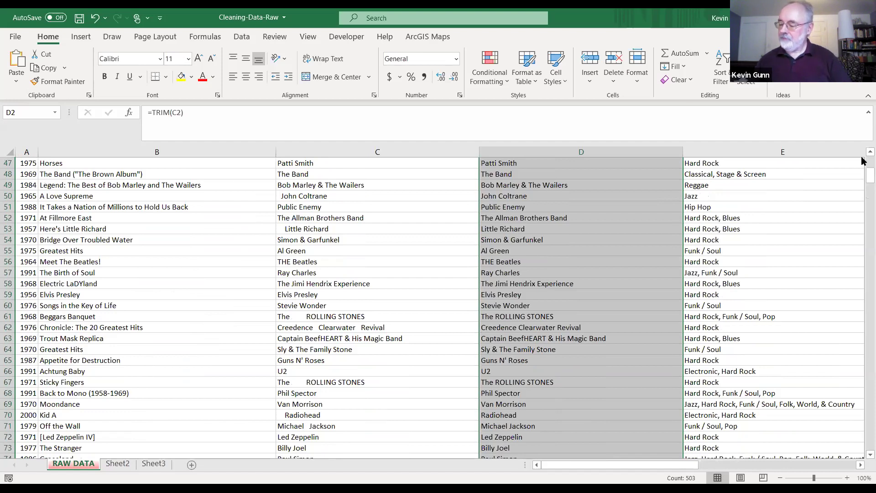
scroll(862, 161, "up", 15)
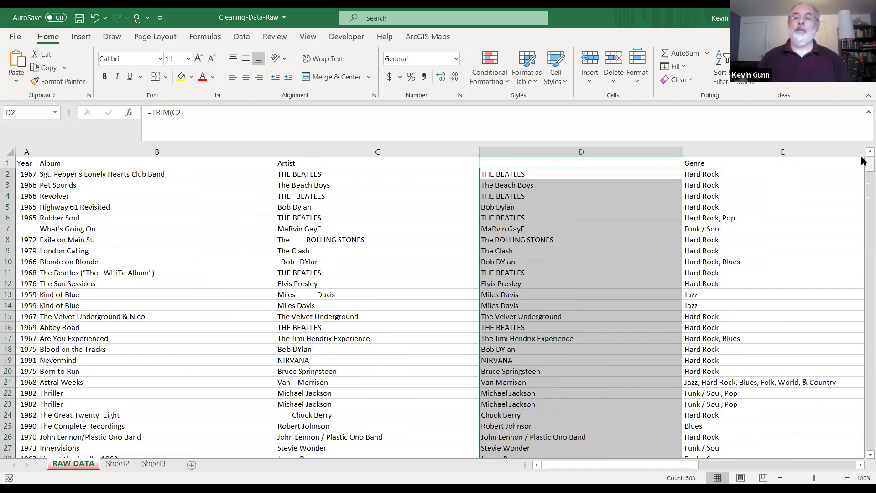
Undo the column D fill and the TRIM formula entry in D2
left_click(589, 172)
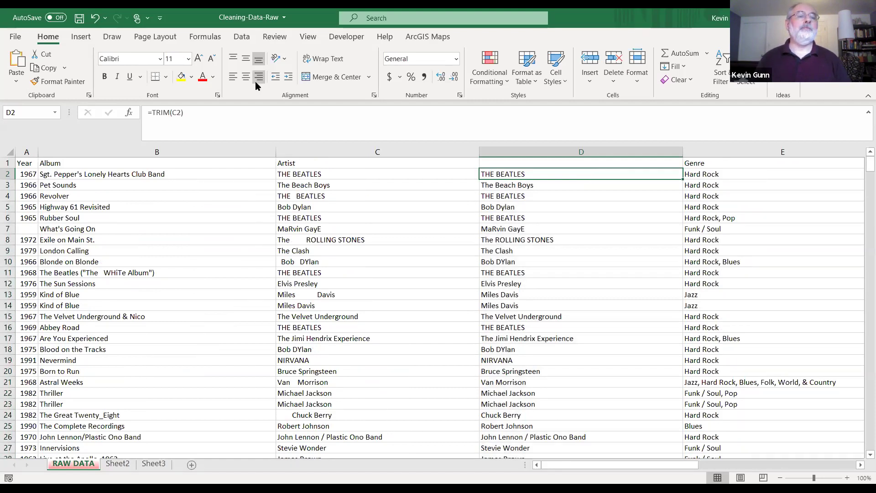
left_click(95, 18)
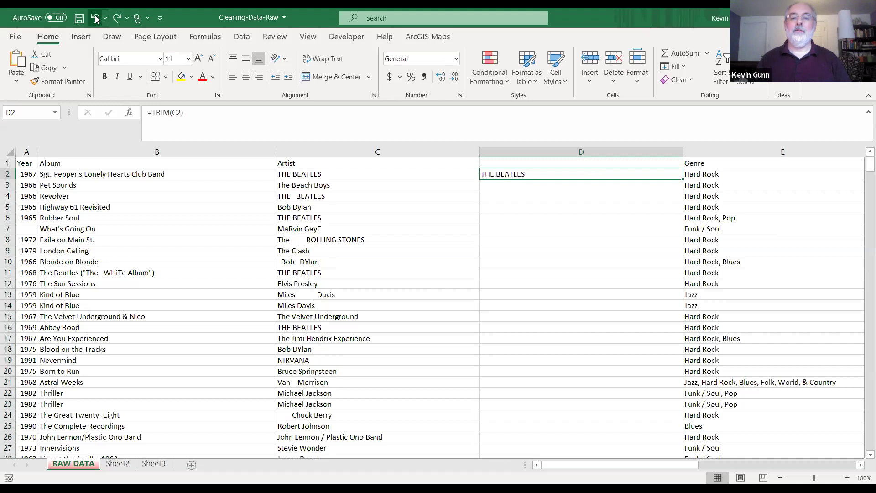
left_click(96, 18)
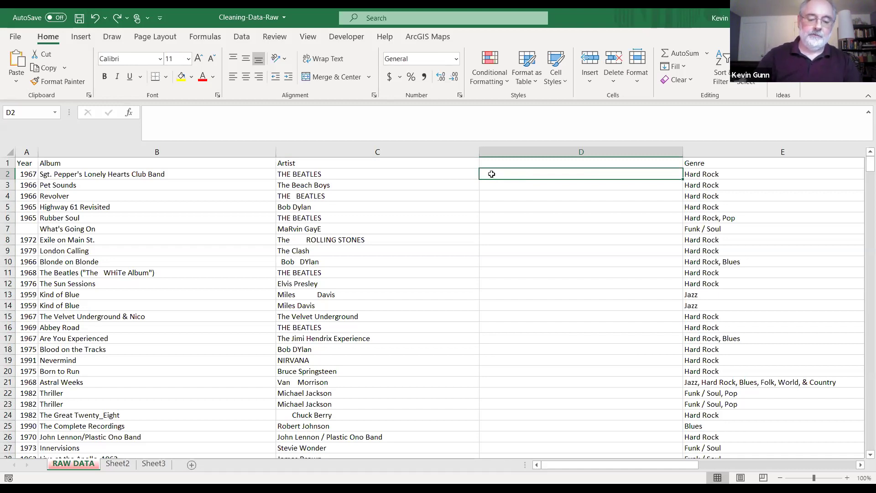
Enter the formula =UPPER(C2) in cell D2 and fill it down column D for all data rows
type("=u")
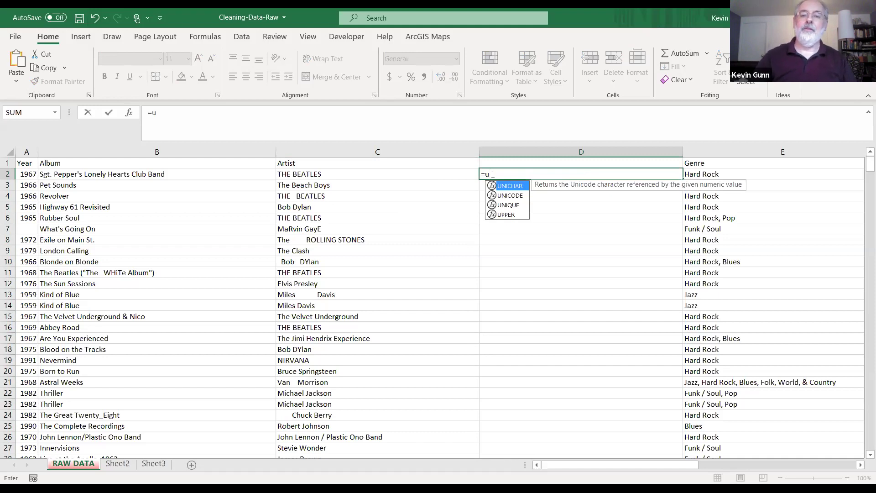
type("pp")
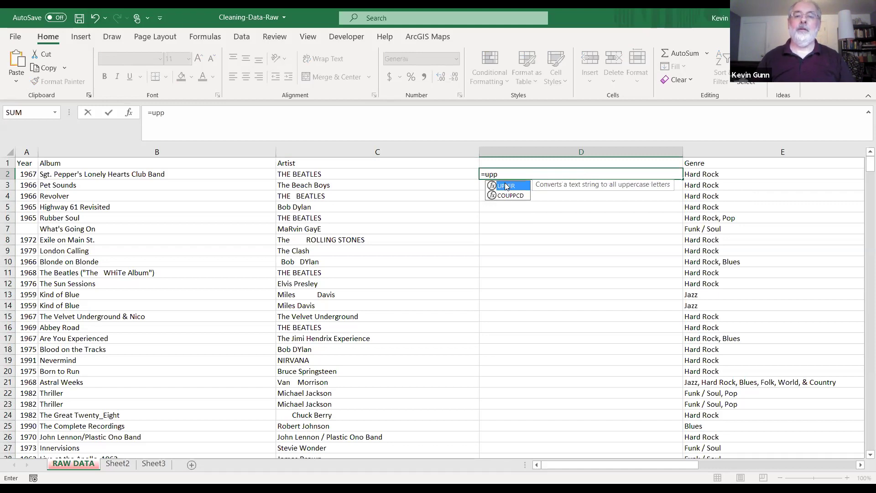
double_click(504, 185)
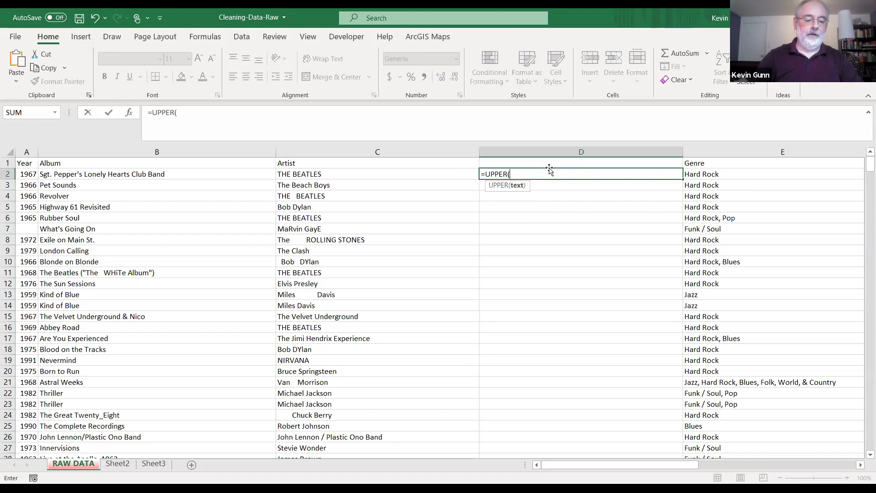
key("Left")
type(")")
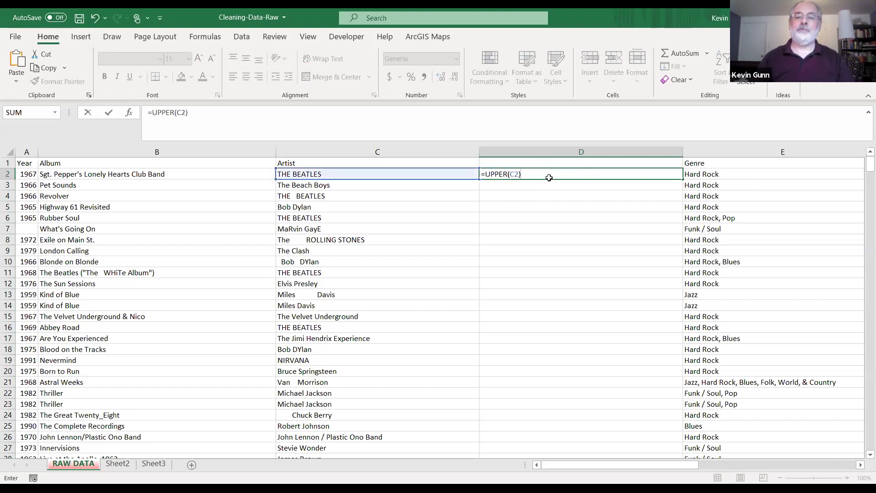
left_click(550, 191)
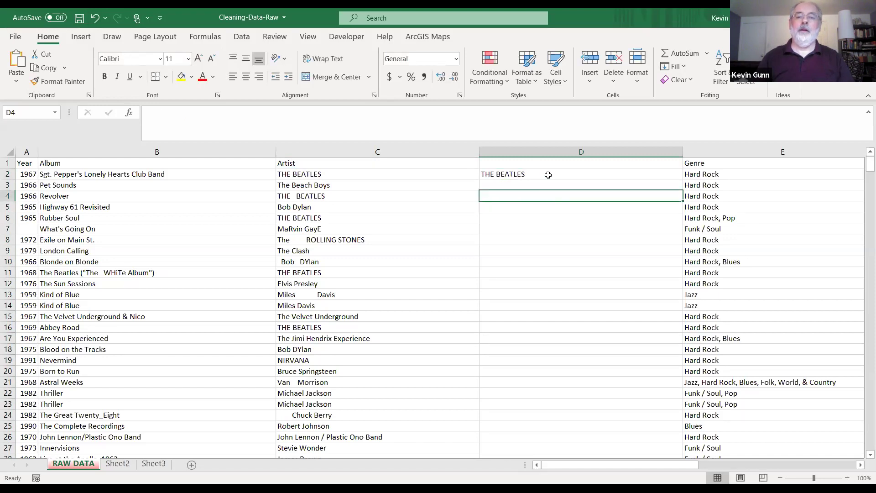
left_click(547, 174)
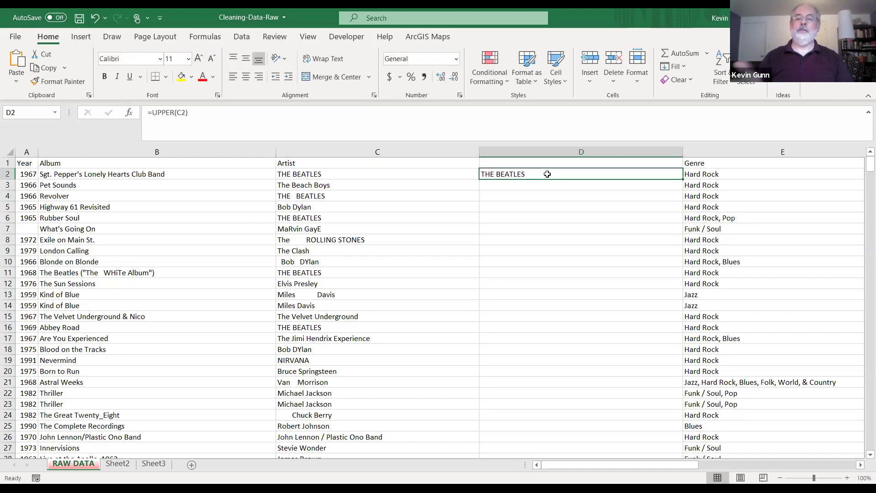
double_click(681, 179)
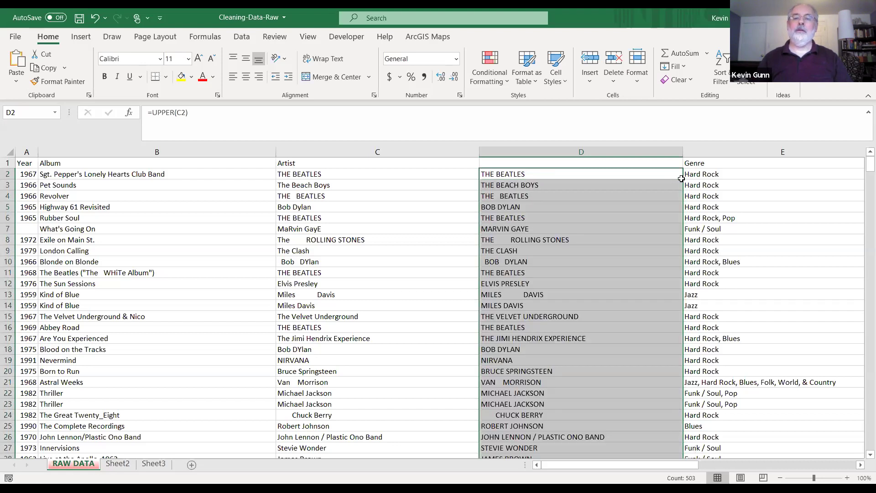
key("ctrl+Right")
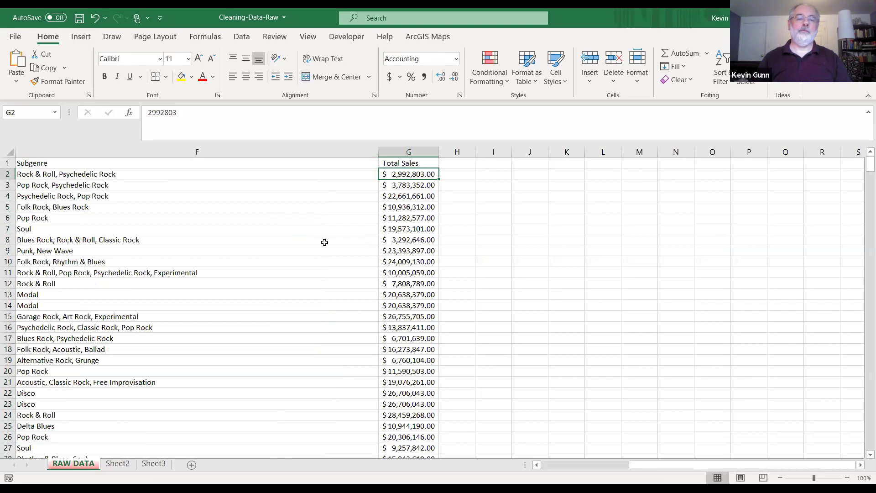
Undo the UPPER fill in column D and the UPPER formula entry in D2
left_click(95, 17)
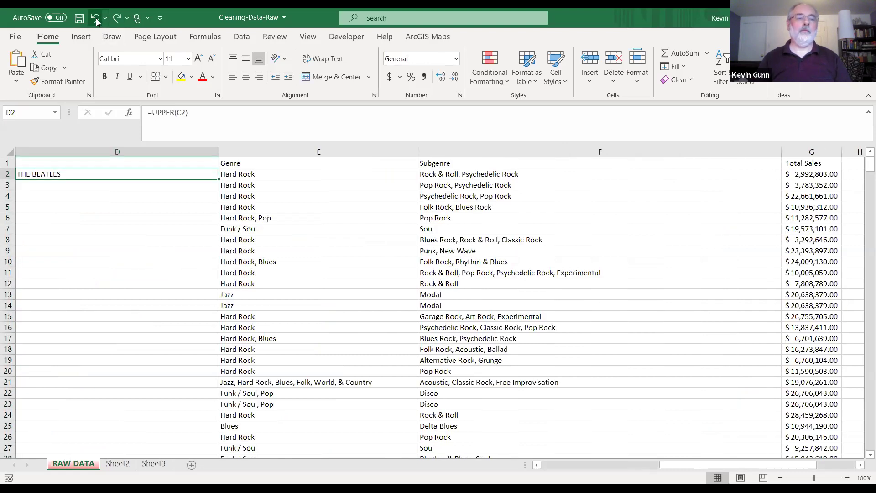
left_click(95, 18)
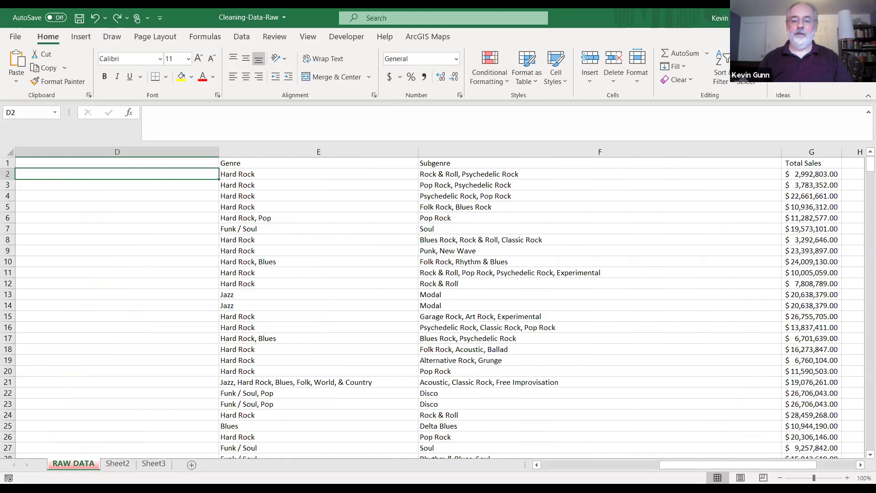
left_click(589, 464)
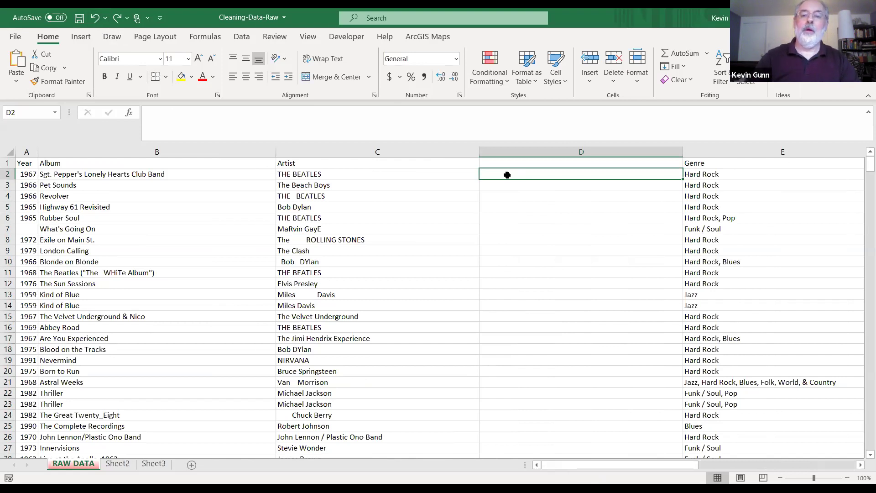
Enter the formula =PROPER(C2) in cell D2 and fill it down column D for all data rows
type("=Pro")
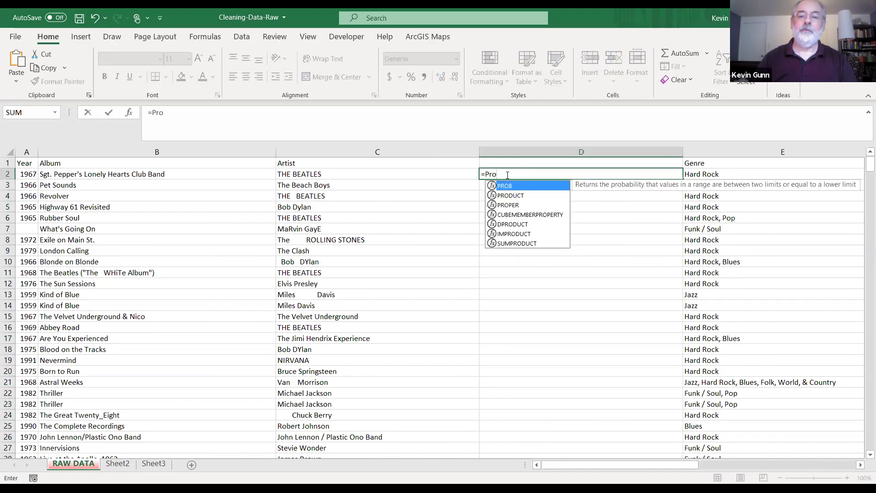
type("p")
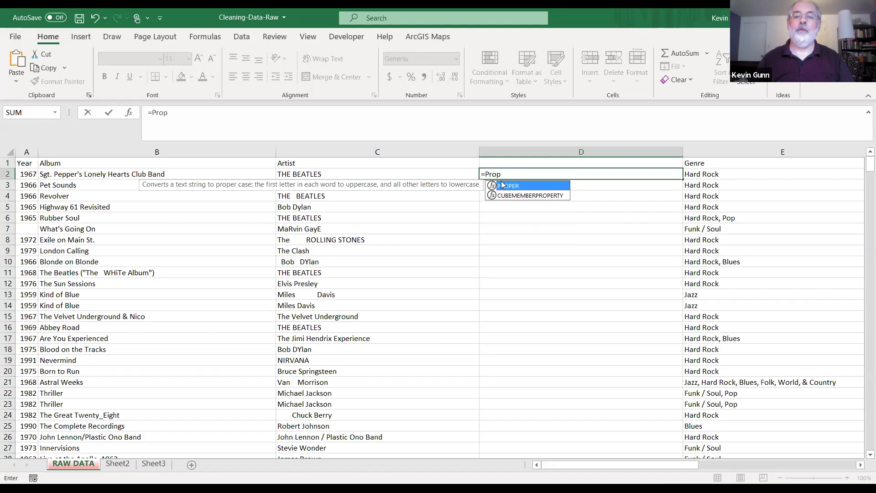
double_click(502, 185)
type("C2")
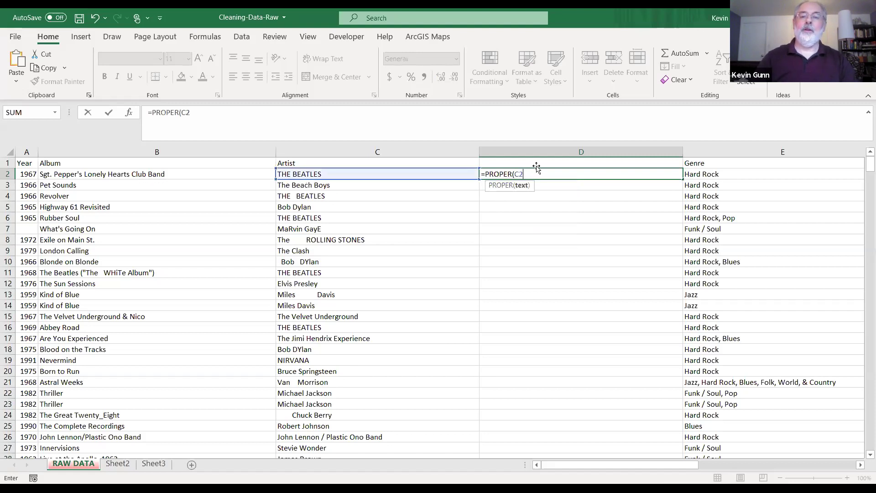
key("Return")
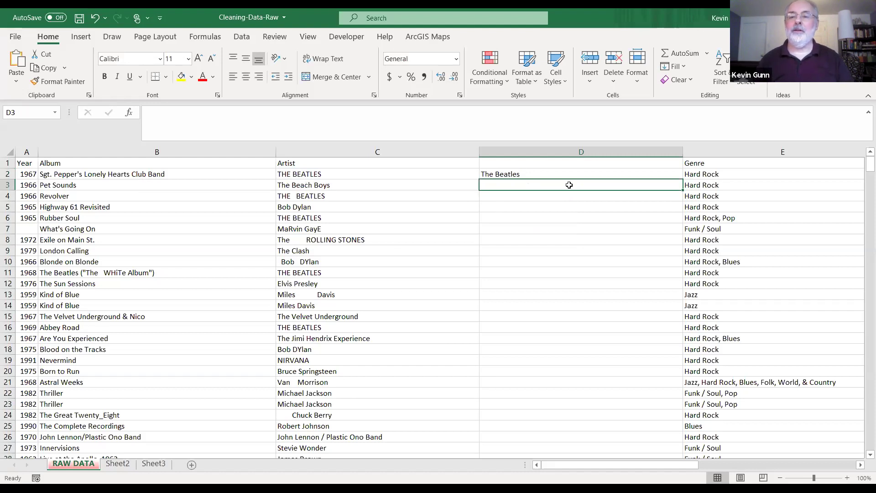
left_click(596, 176)
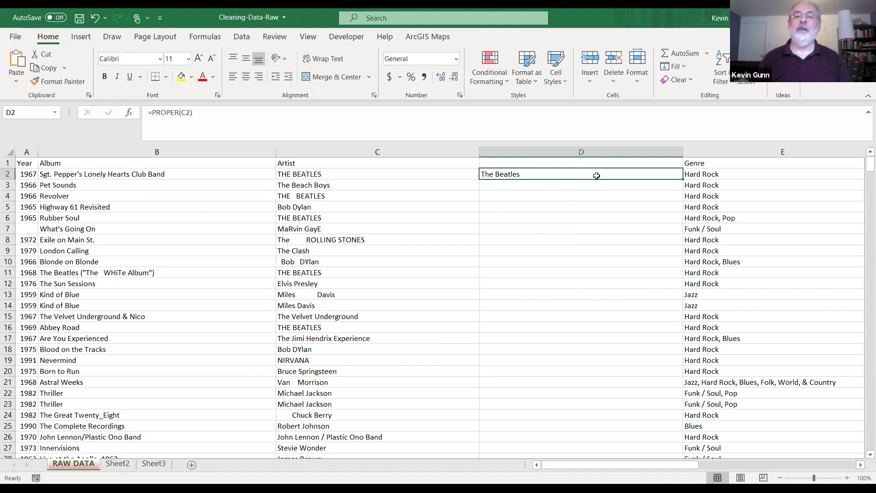
double_click(682, 179)
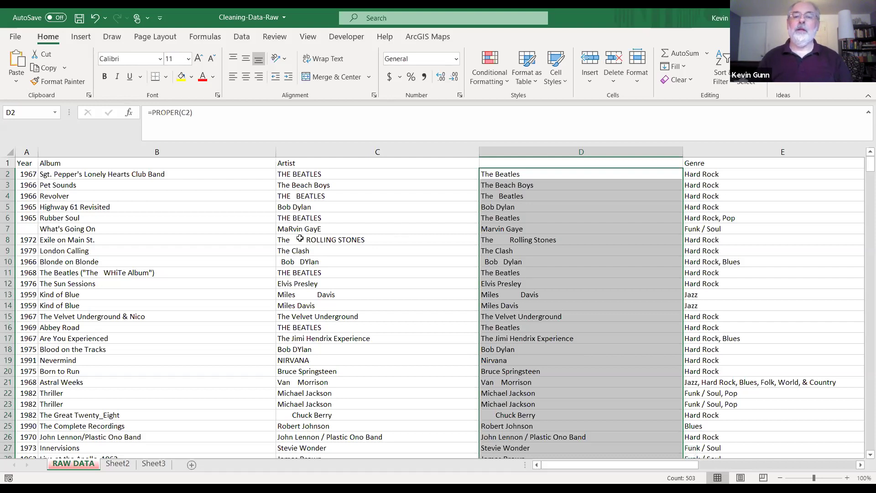
Change the formula in D2 to =PROPER(TRIM(C2)) and fill it down column D for all data rows
left_click(575, 171)
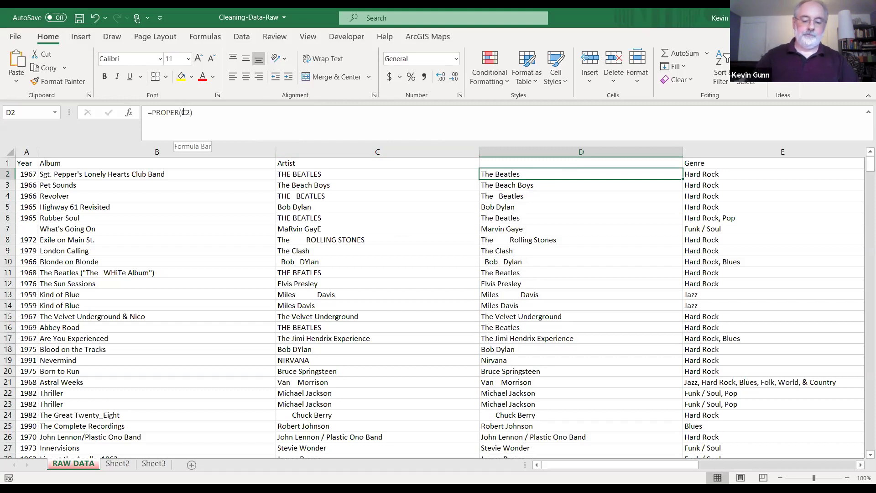
left_click(183, 112)
type("(T")
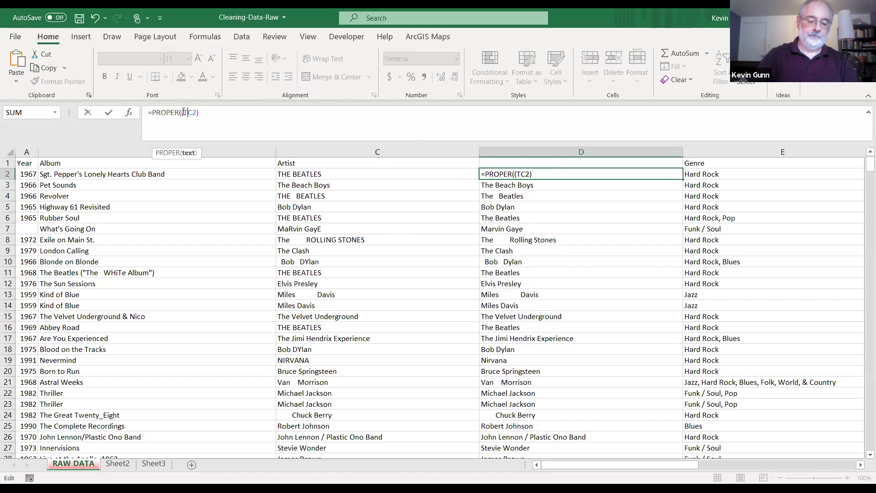
type("RIM")
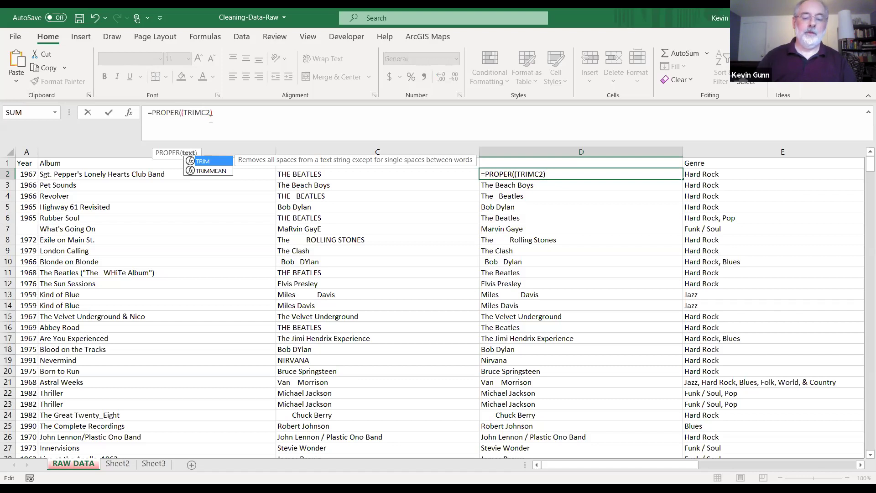
type("(")
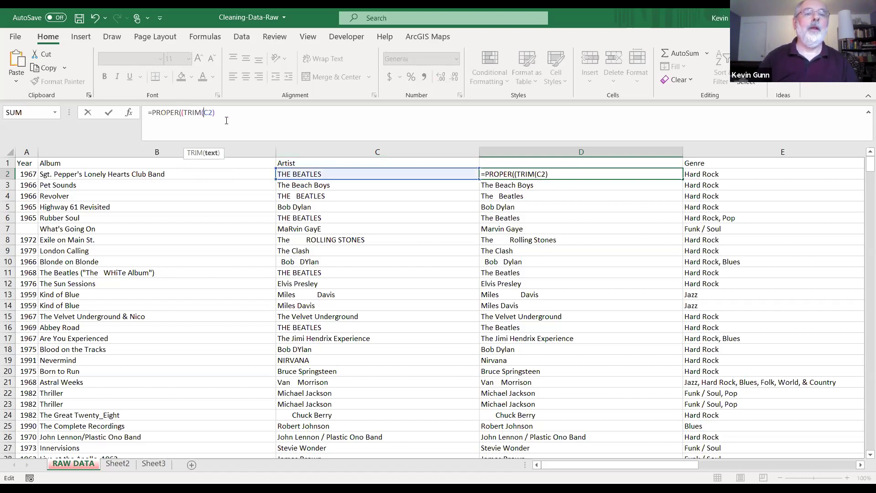
left_click(182, 113)
key("BackSpace")
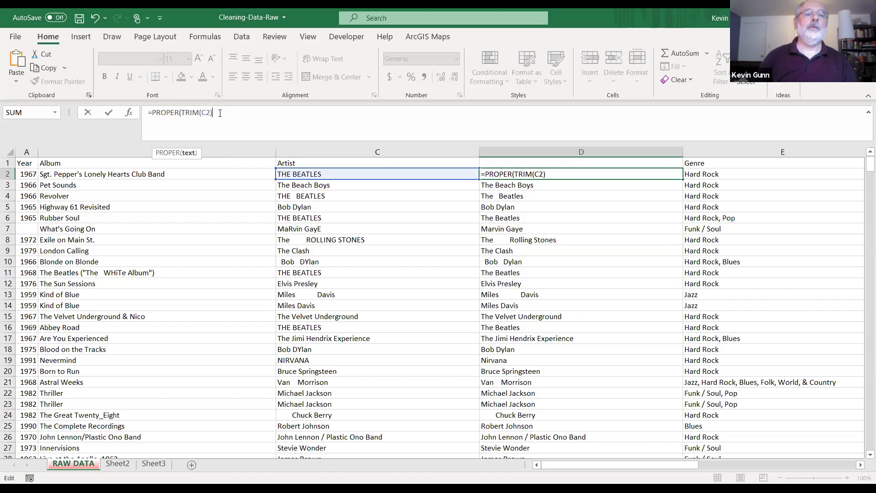
type(")")
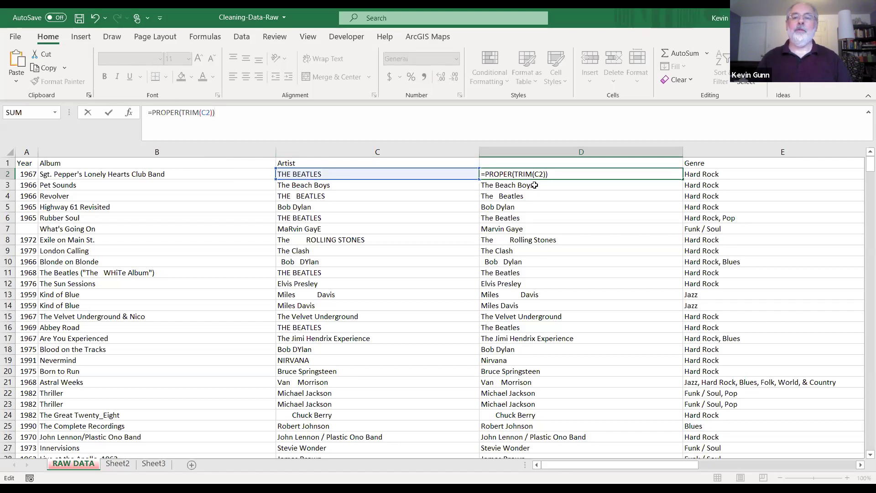
key("Return")
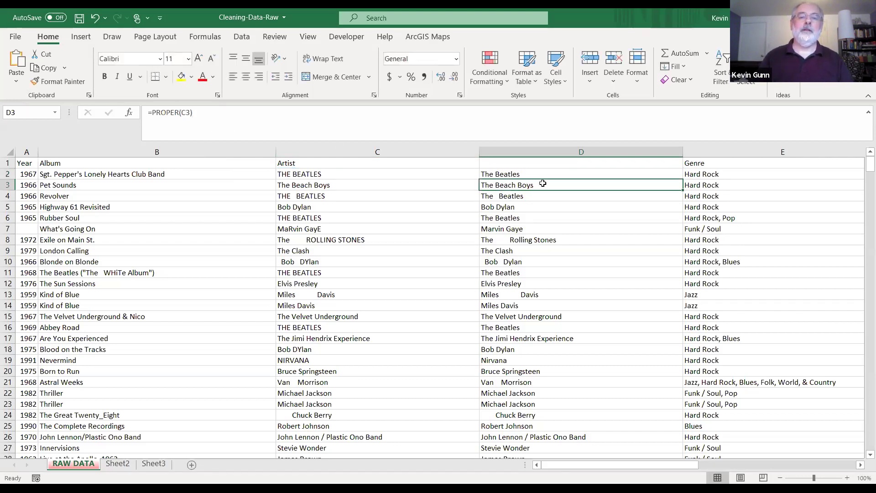
left_click(674, 173)
double_click(683, 180)
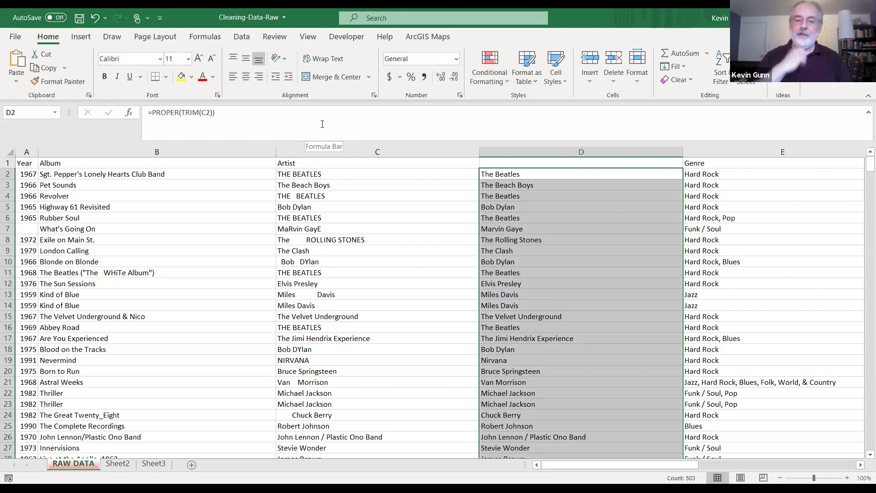
Try deleting the original Artist column C, and undo the deletion
left_click(500, 151)
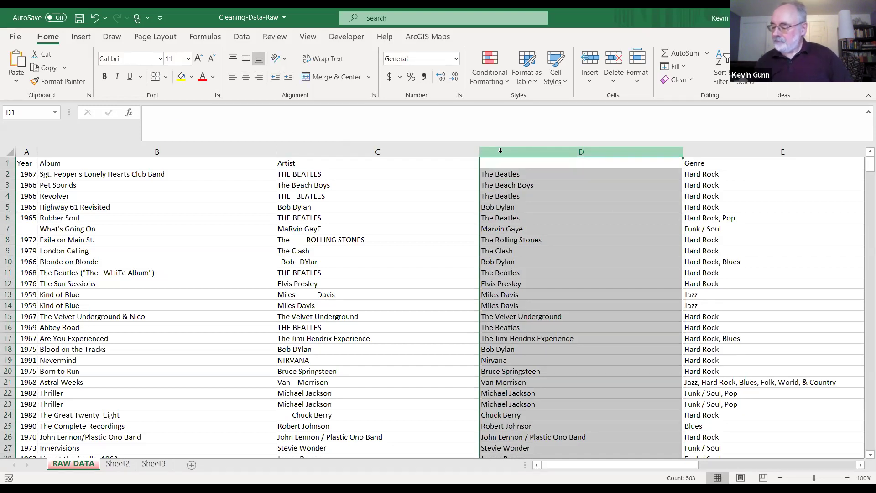
left_click(444, 151)
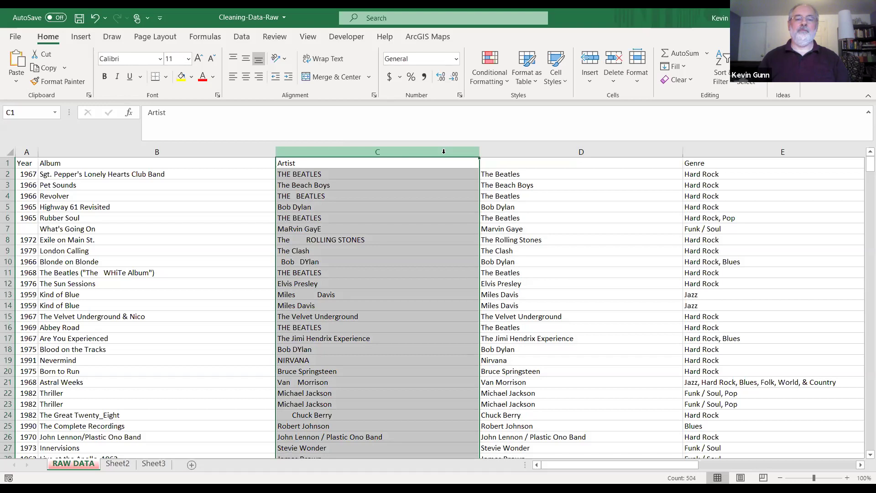
right_click(373, 149)
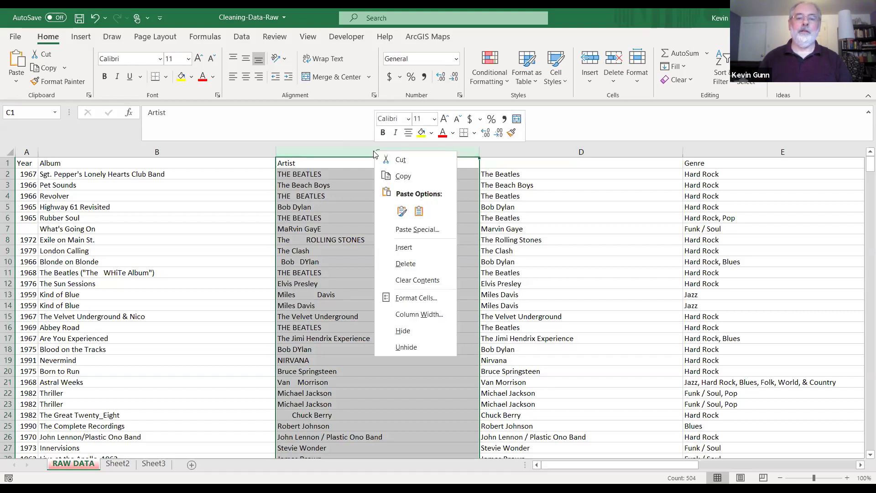
left_click(408, 264)
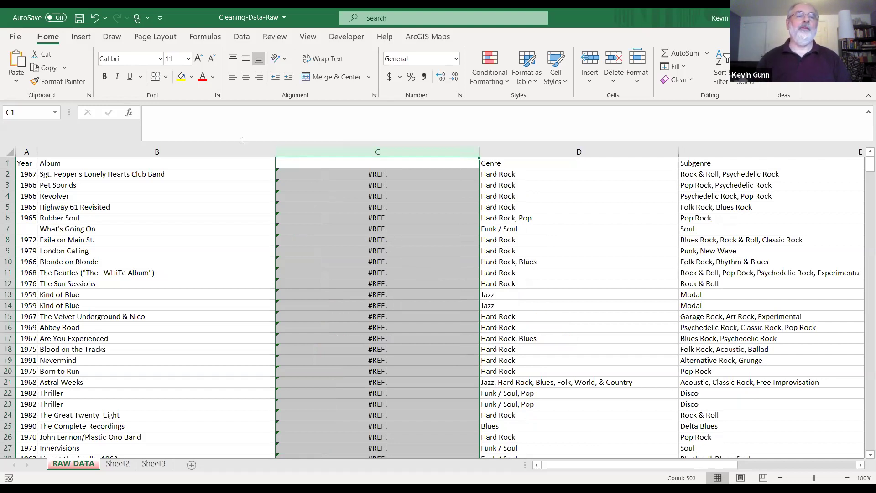
left_click(96, 18)
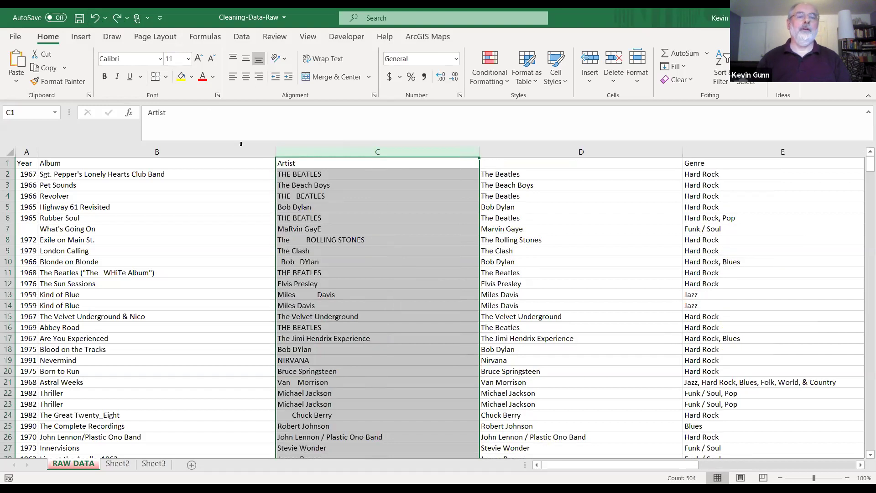
Hide the original Artist column C
right_click(355, 149)
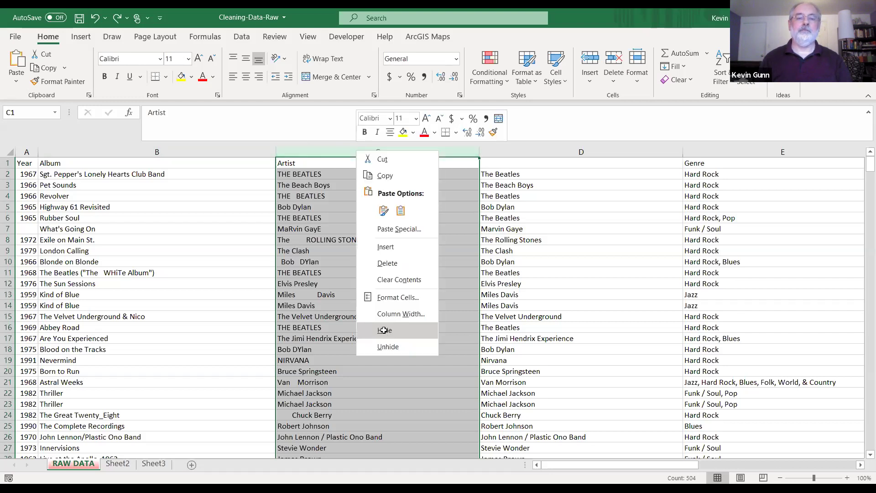
left_click(384, 331)
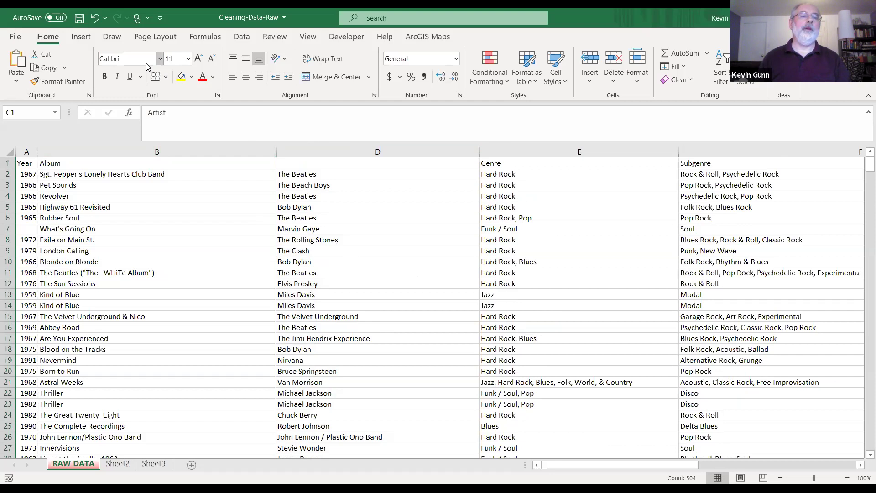
Undo hiding column C, and paste the cleaned artist names from column D over column C as values only
left_click(95, 18)
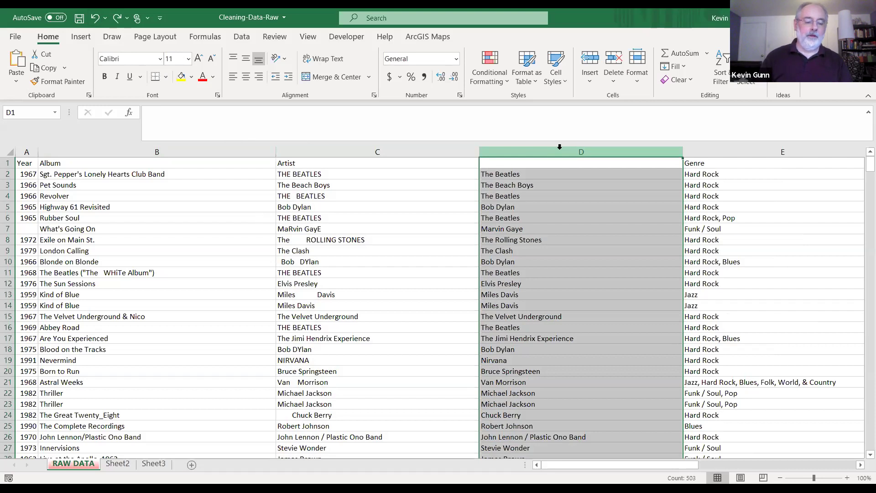
key("ctrl+c")
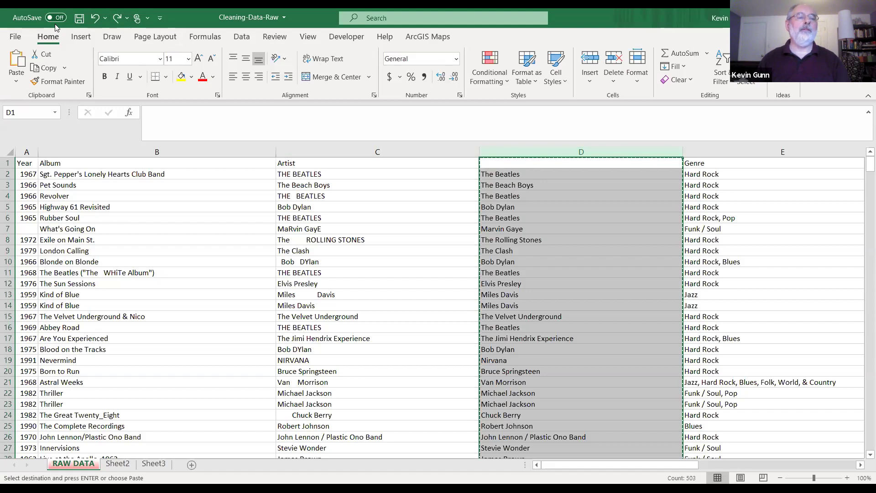
left_click(24, 77)
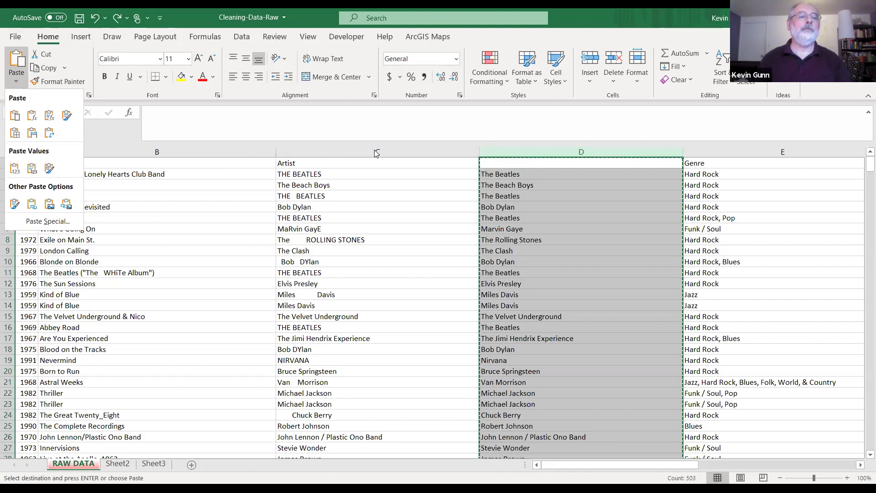
left_click(19, 80)
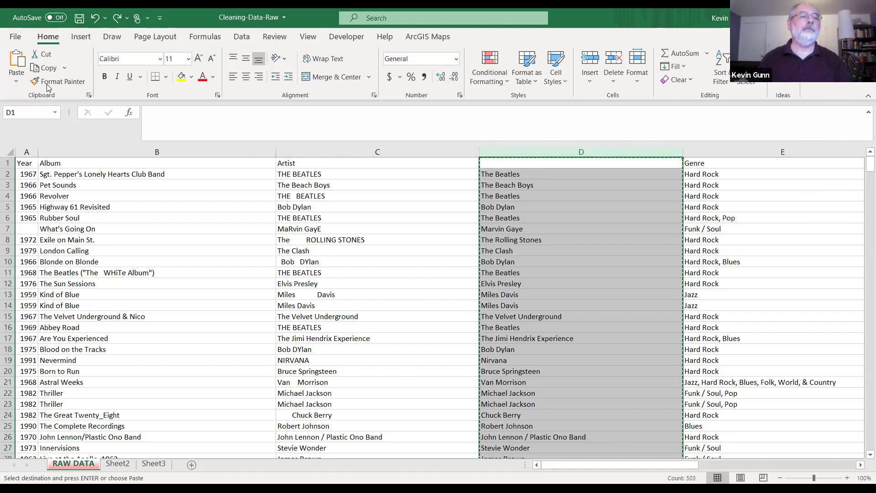
left_click(19, 80)
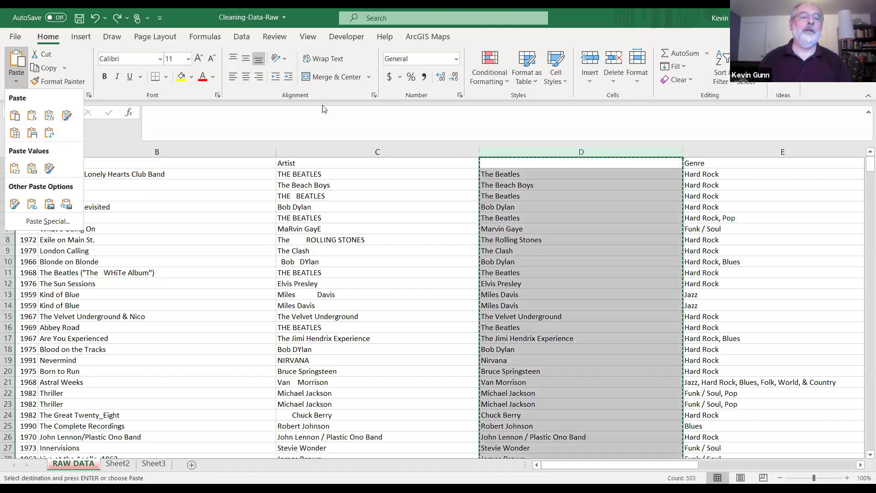
left_click(193, 197)
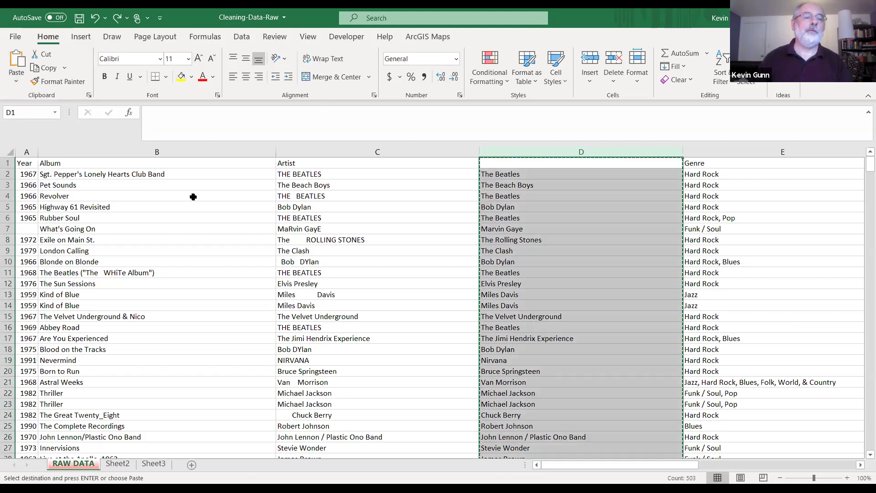
left_click(321, 167)
key("ctrl+shift+Down")
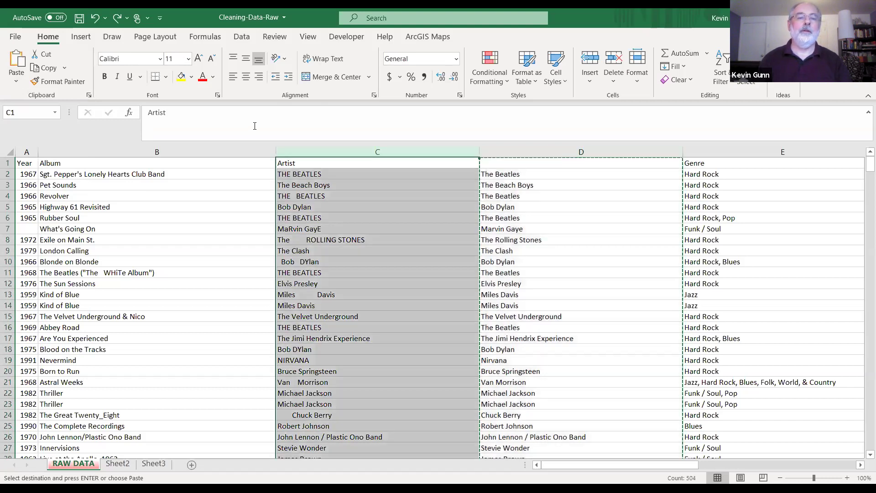
left_click(20, 80)
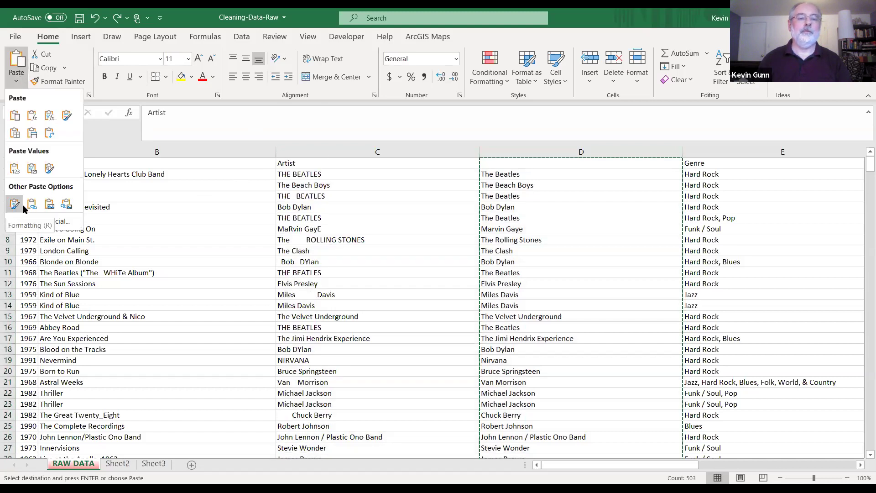
left_click(15, 169)
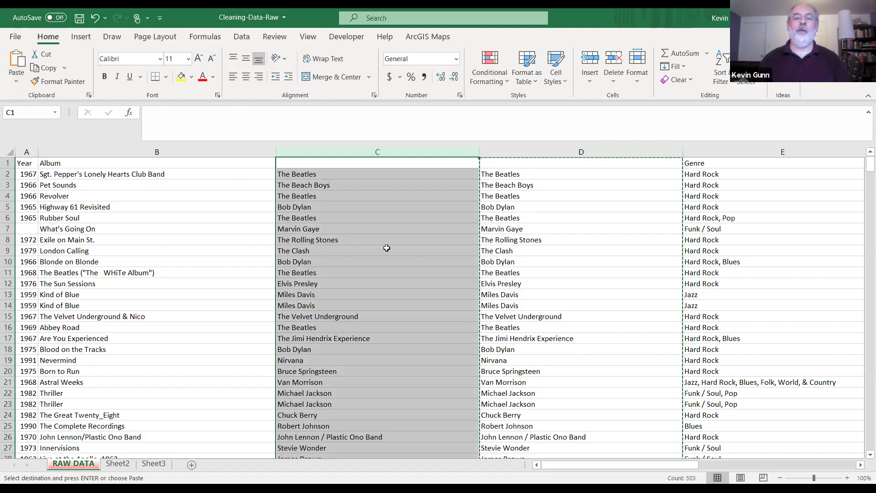
Compare the contents of cell C2 with those of cell D2
left_click(558, 149)
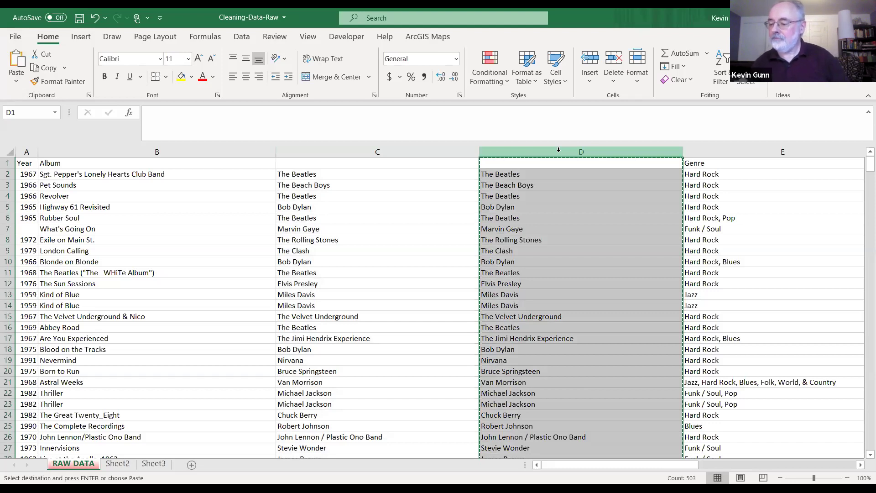
left_click(429, 173)
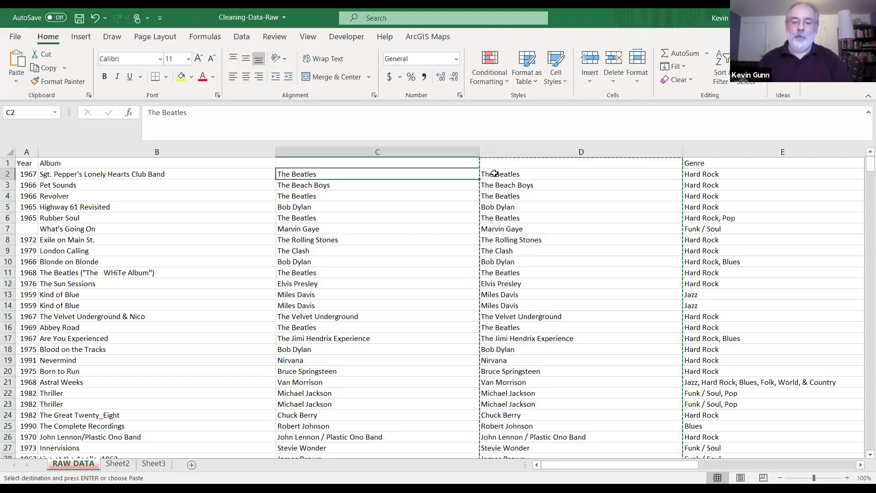
left_click(522, 174)
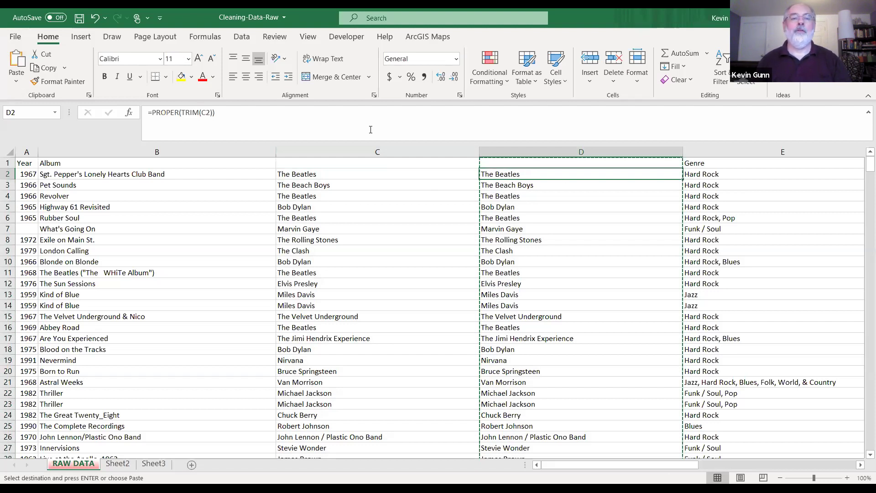
left_click(343, 178)
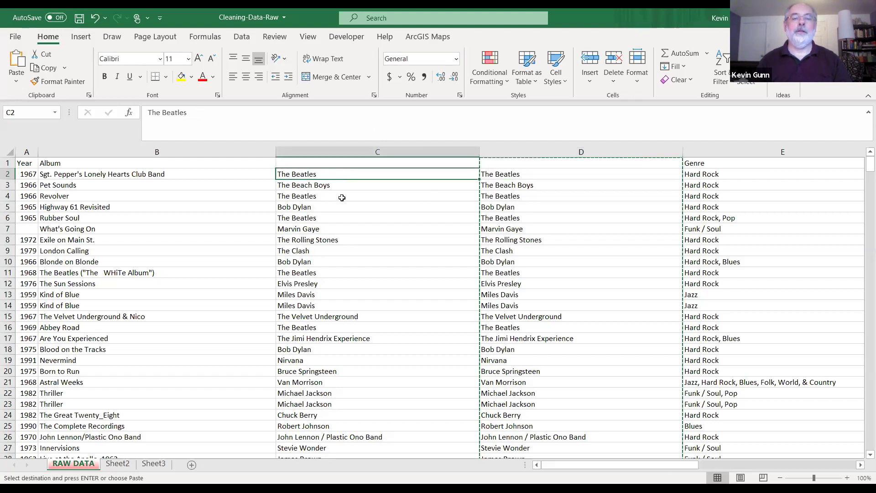
left_click(493, 174)
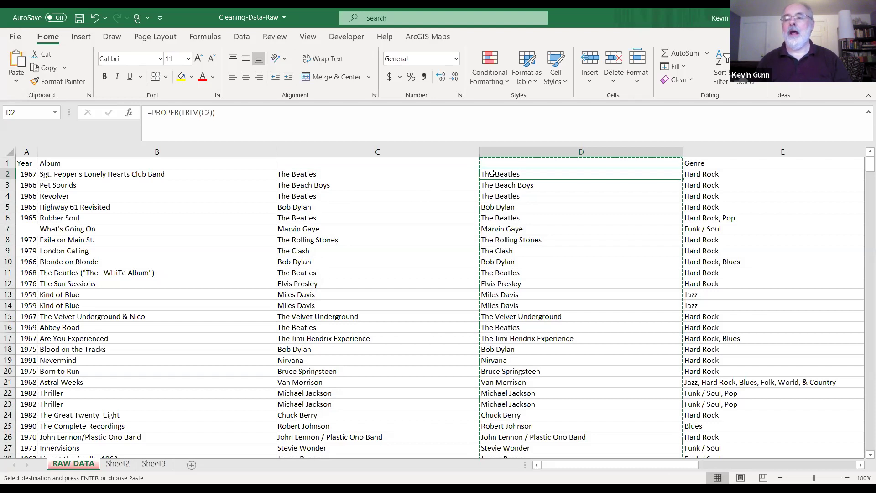
key("Left")
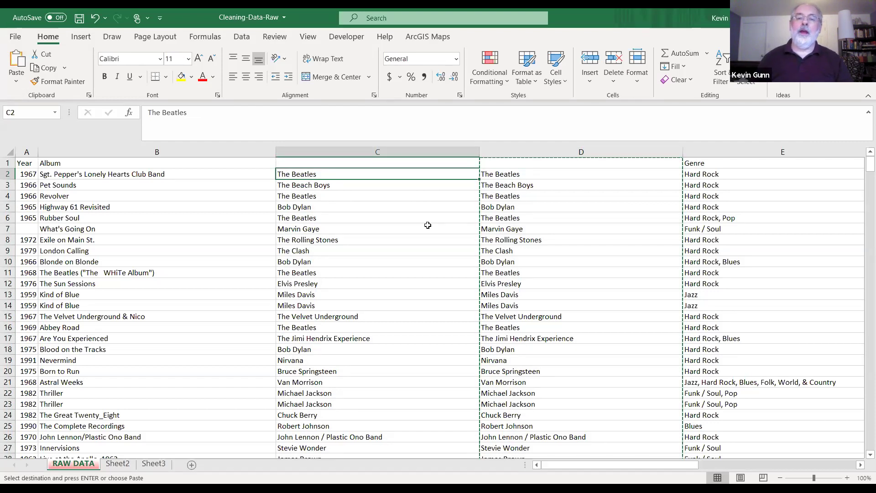
left_click(568, 148)
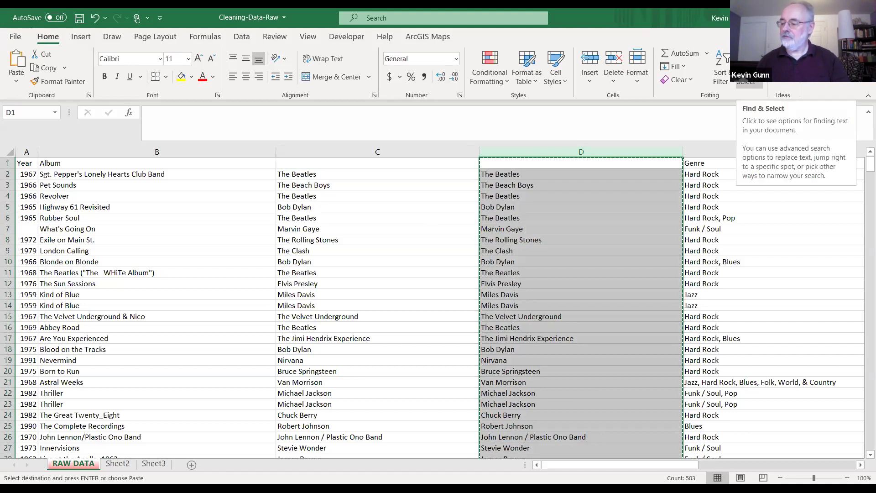
left_click(748, 77)
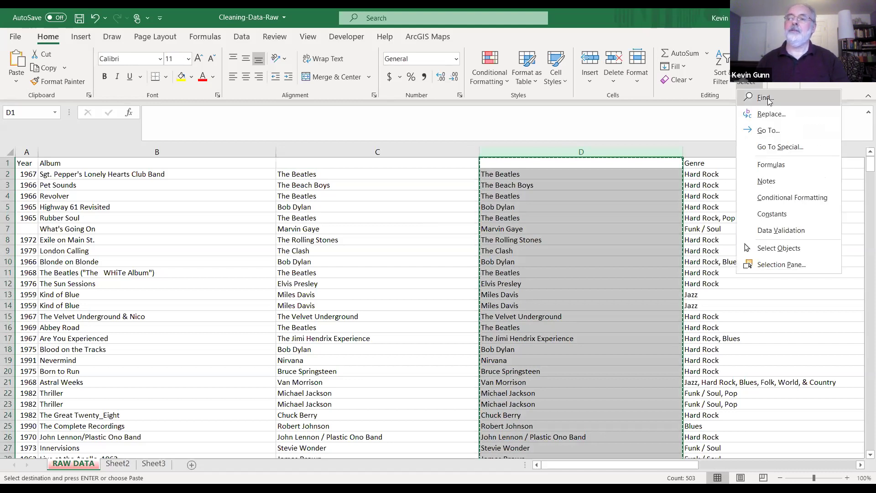
left_click(785, 116)
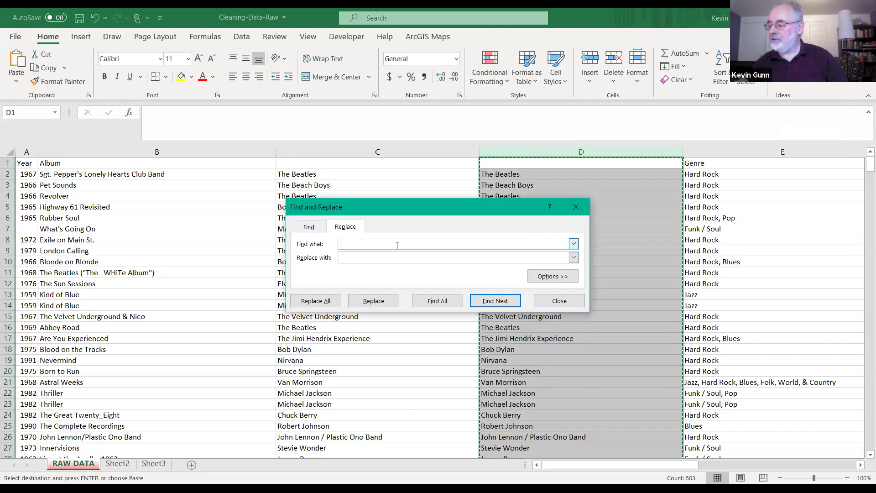
type("Rock")
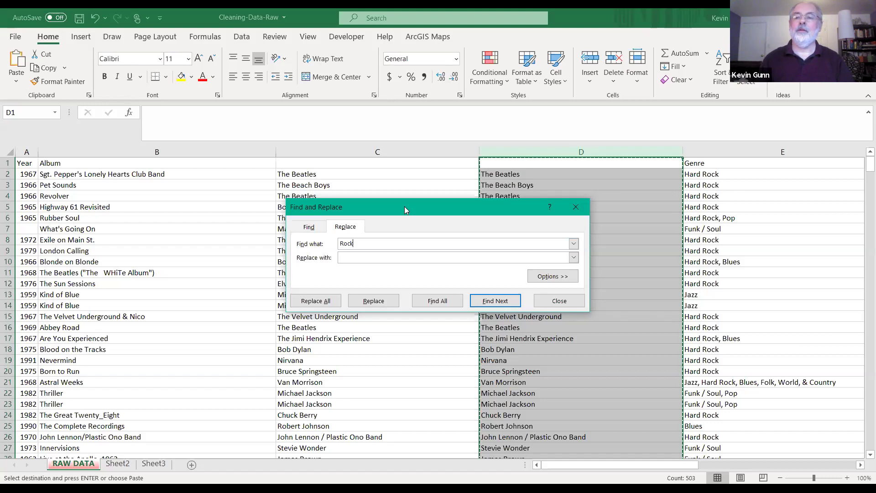
left_click(575, 206)
left_click(701, 154)
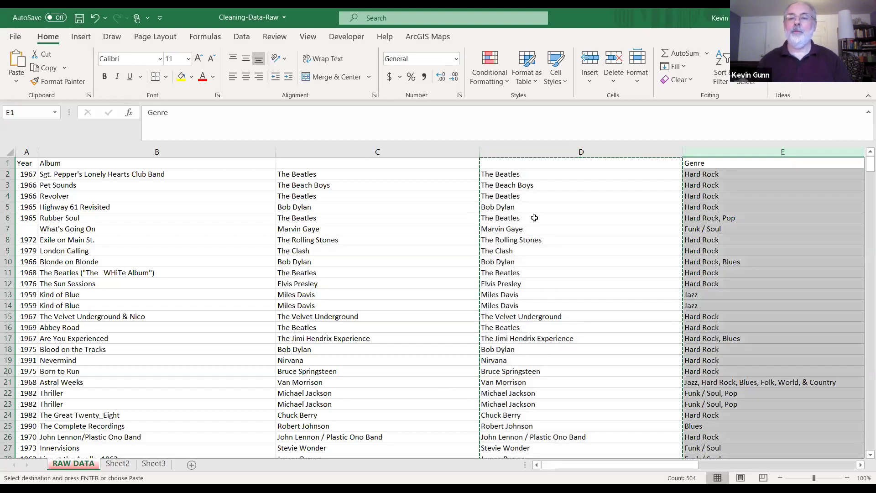
Delete the helper column D that holds the PROPER and TRIM formulas
left_click(575, 144)
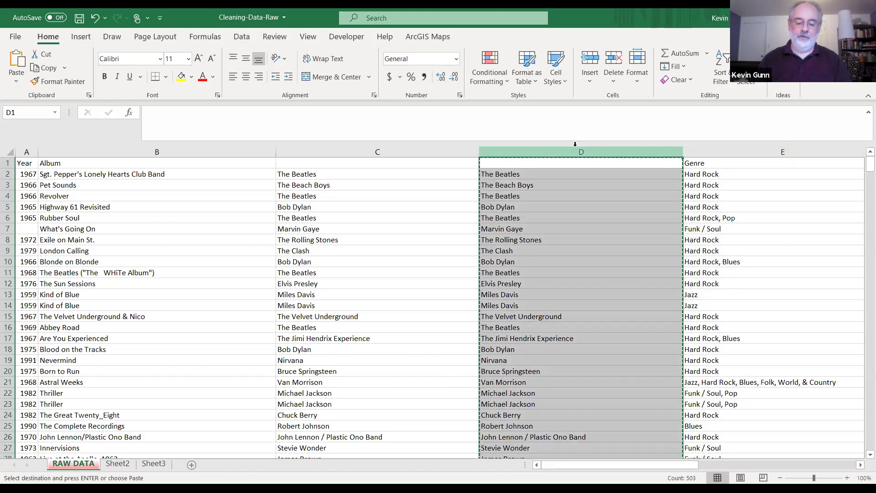
right_click(607, 269)
left_click(606, 269)
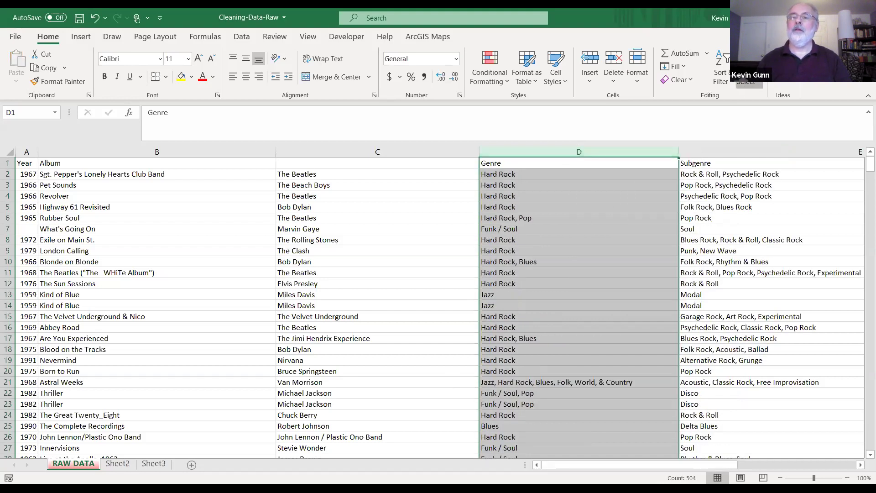
Replace every "Hard Rock" in the Genre column with "Rock and Hard Rock"
left_click(745, 85)
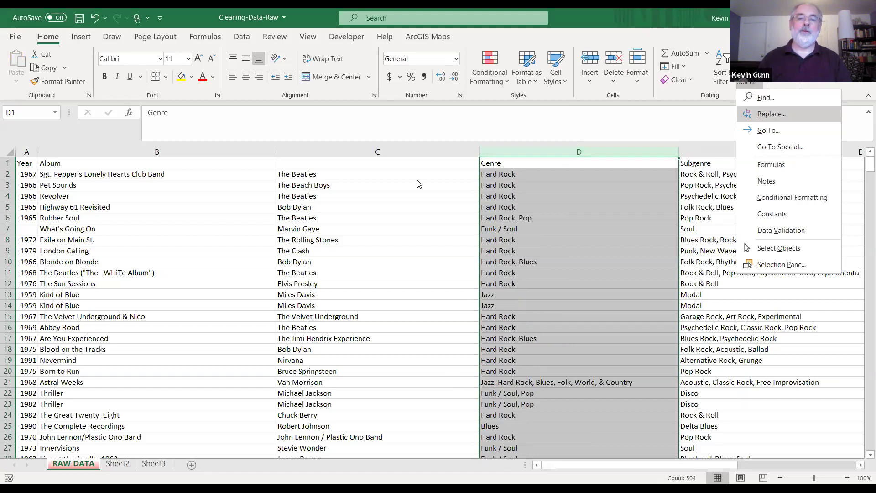
left_click(771, 114)
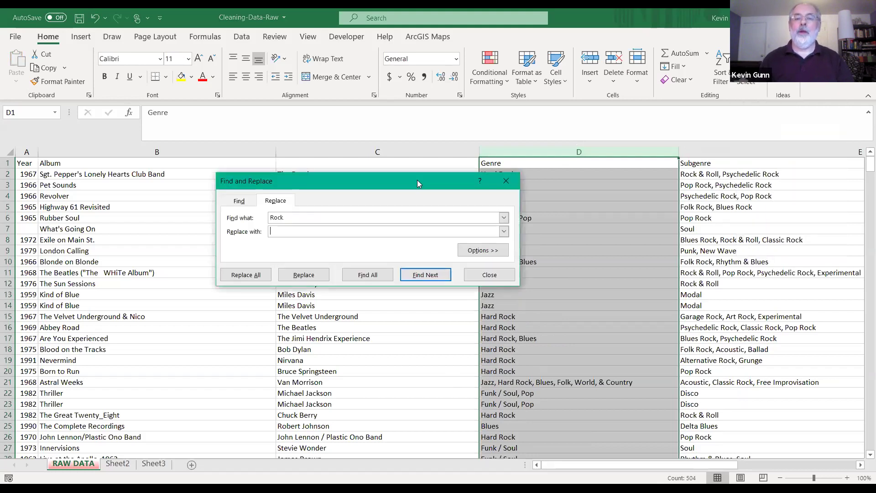
left_click_drag(416, 181, 362, 151)
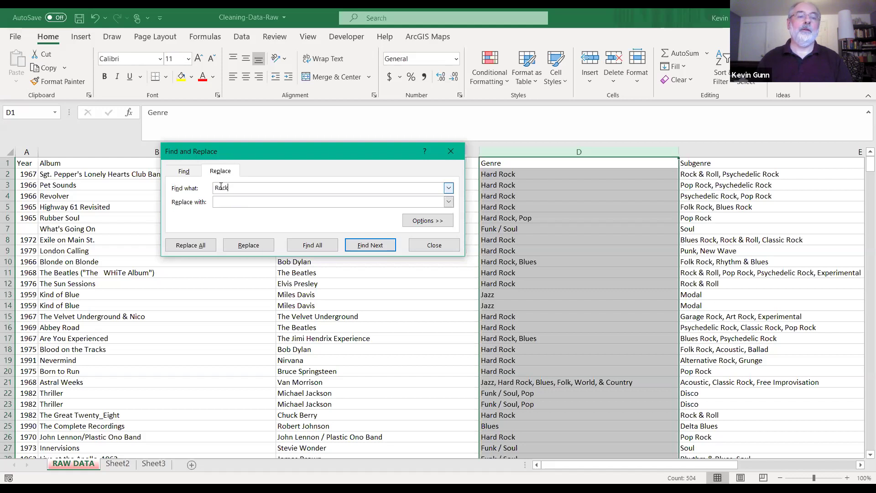
type("Hard")
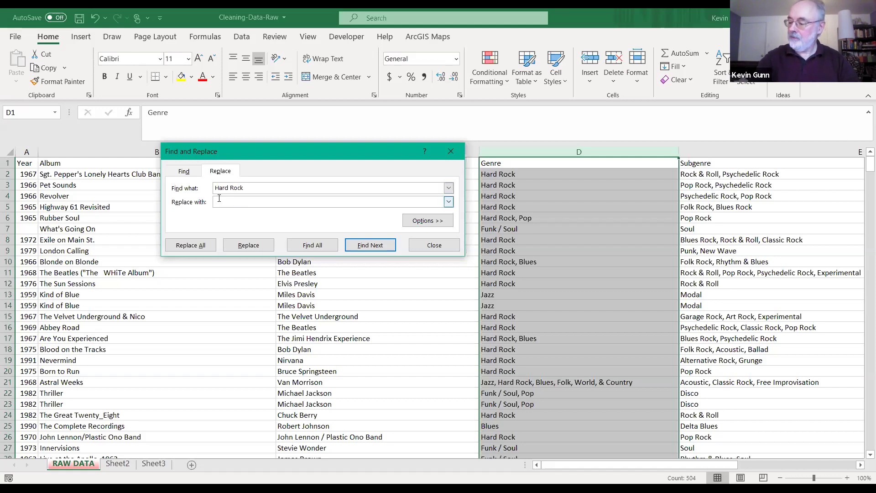
type("Rock and")
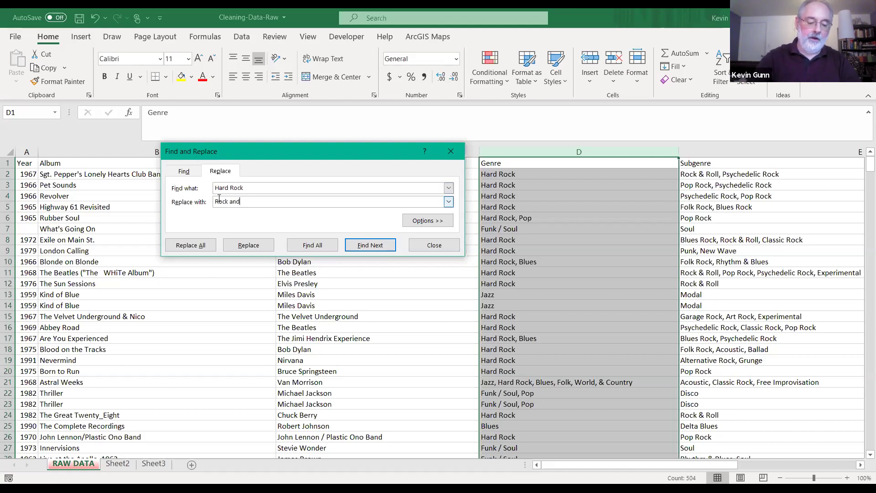
type(" Hard Rock")
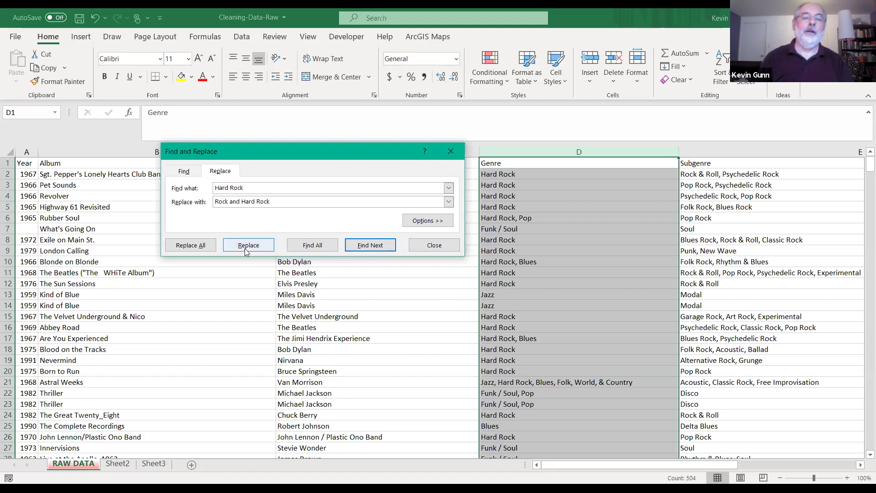
left_click(191, 244)
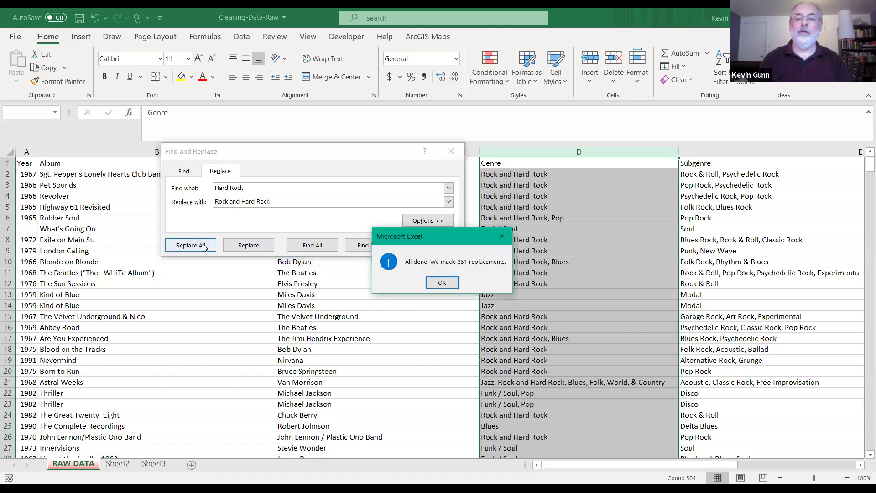
left_click(442, 282)
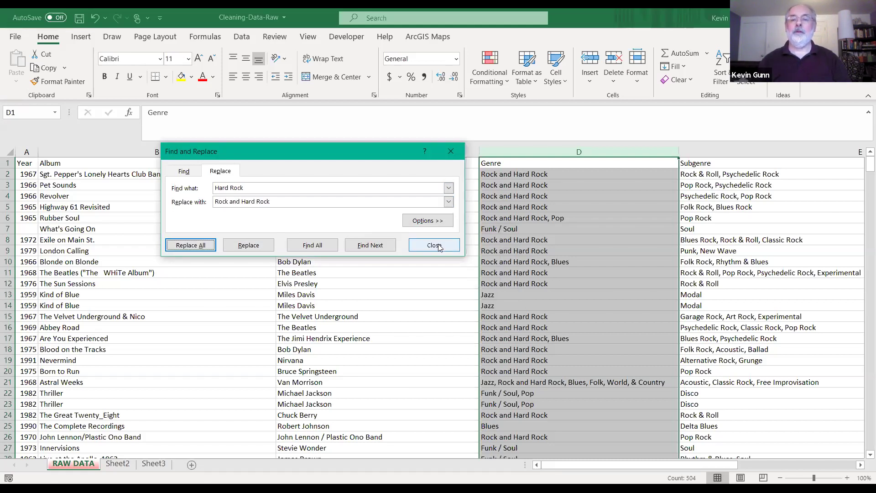
left_click(438, 245)
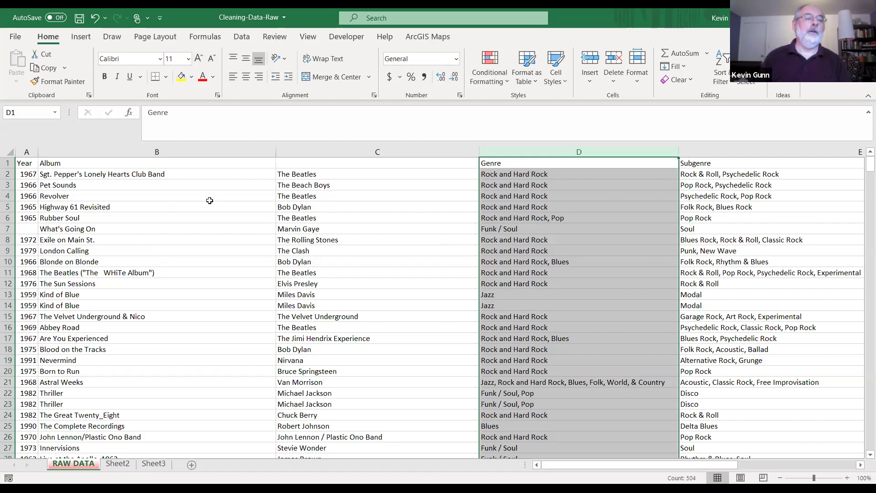
Select the entire album data set in columns A through F
left_click(155, 185)
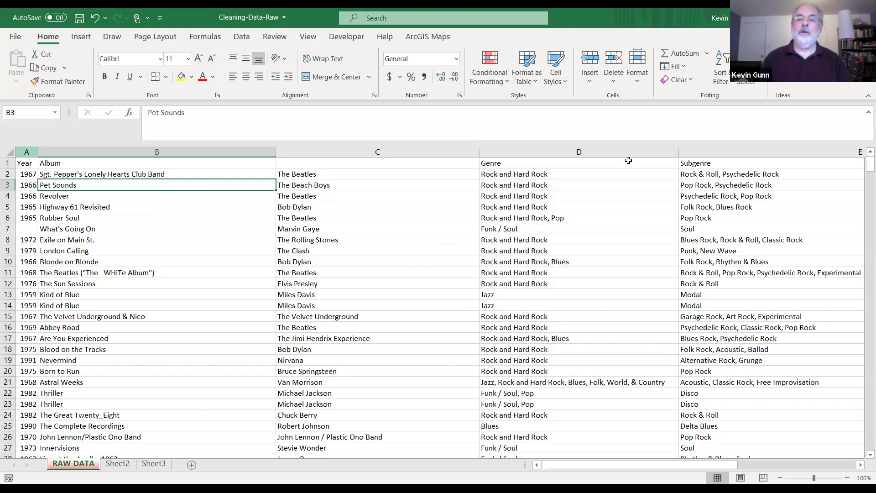
key("ctrl+a")
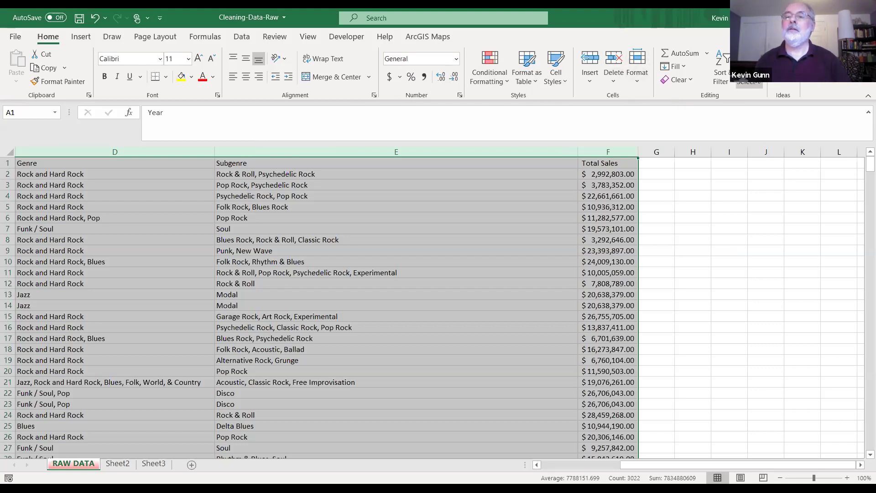
left_click(748, 84)
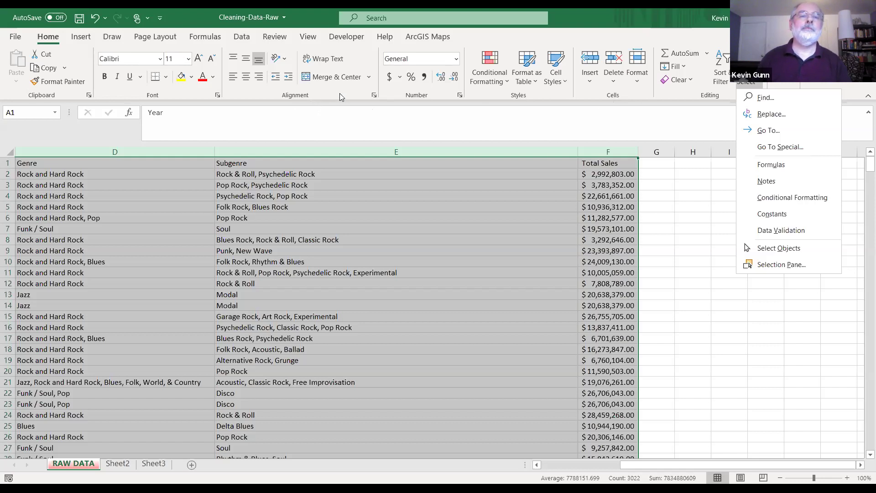
left_click(205, 121)
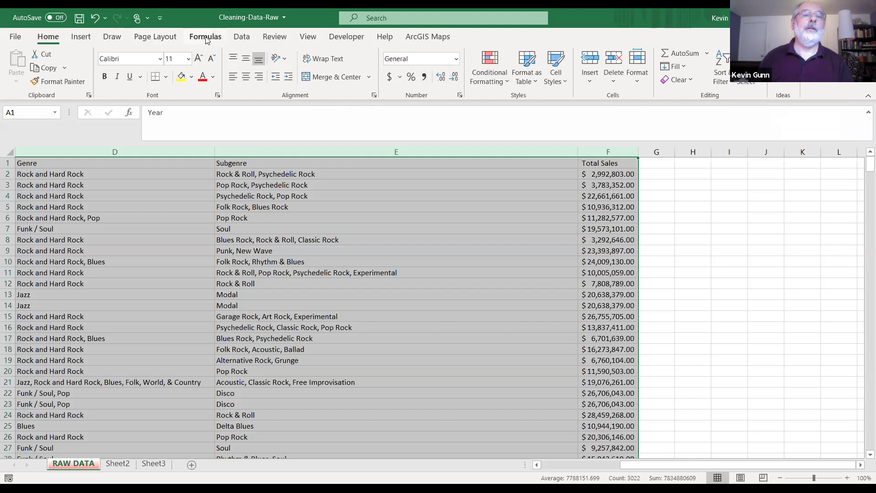
left_click(238, 37)
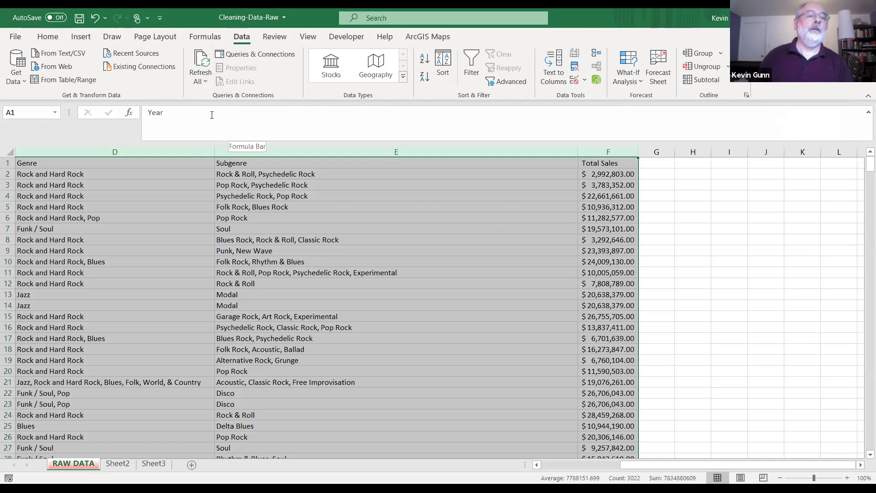
left_click(50, 39)
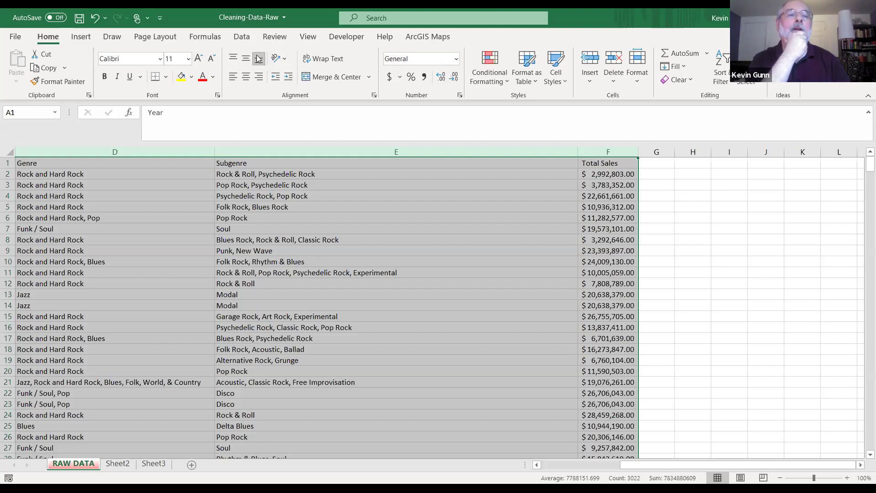
left_click(247, 42)
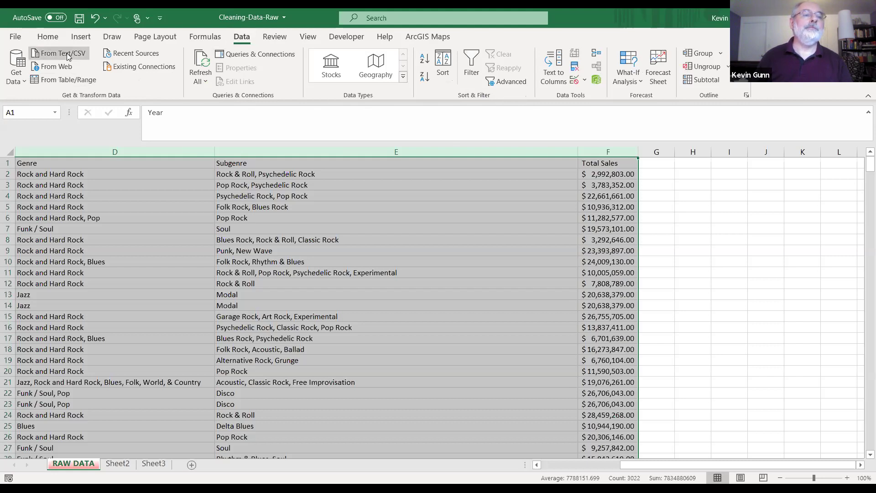
left_click(268, 36)
left_click(242, 37)
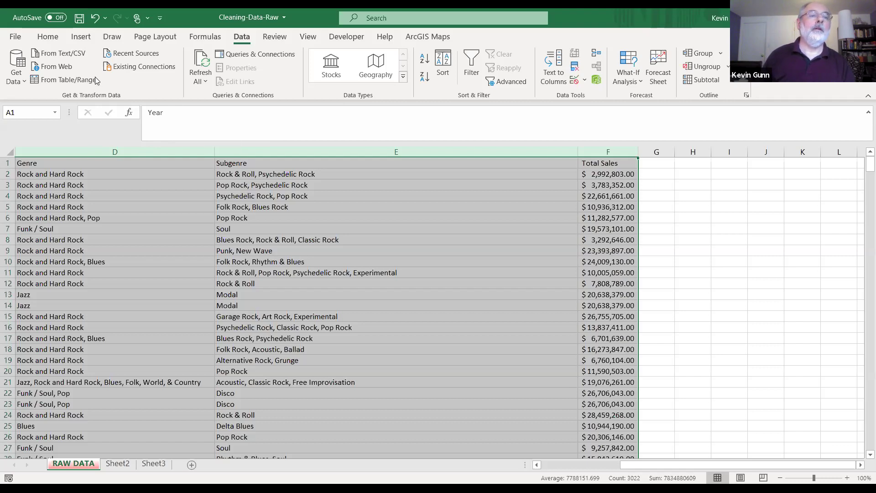
left_click(59, 38)
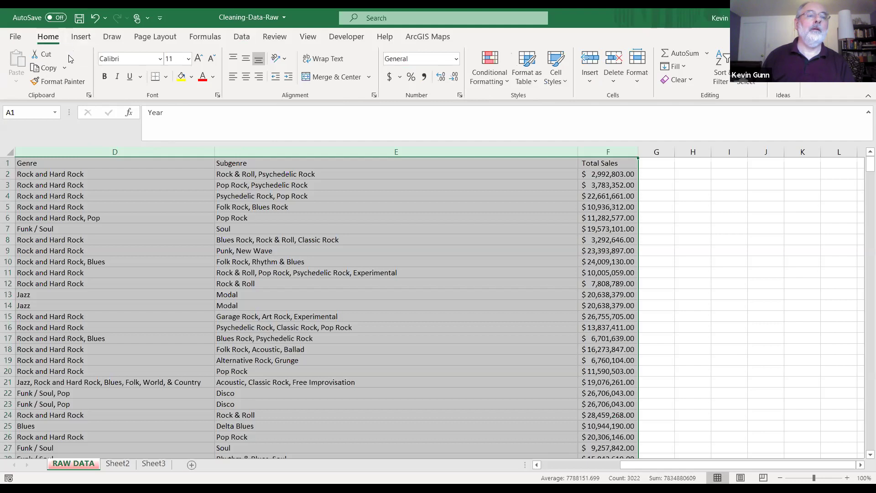
left_click(54, 113)
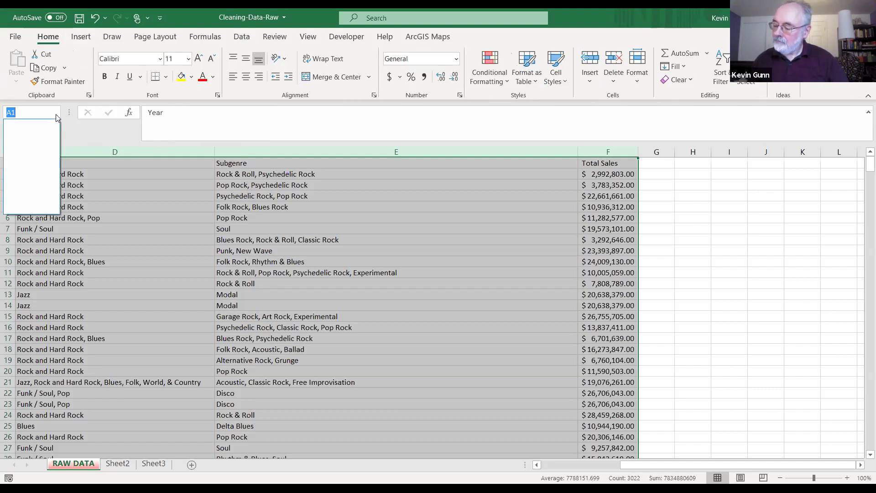
left_click(96, 132)
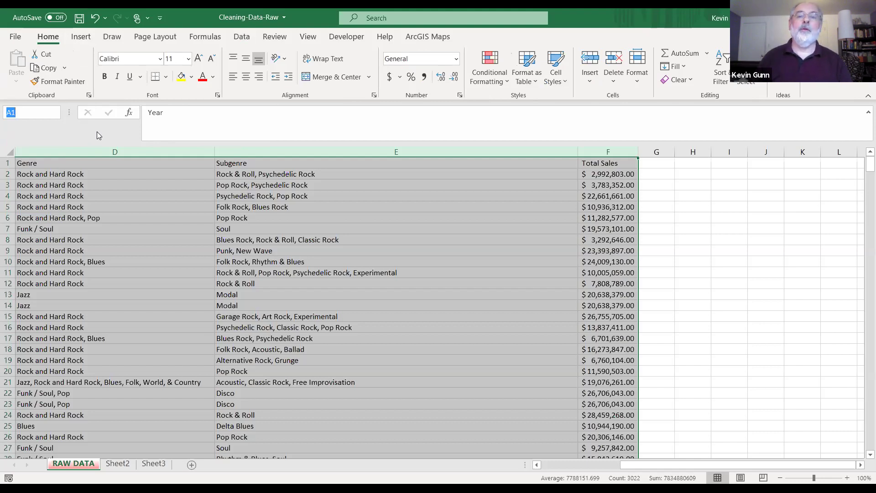
left_click(242, 40)
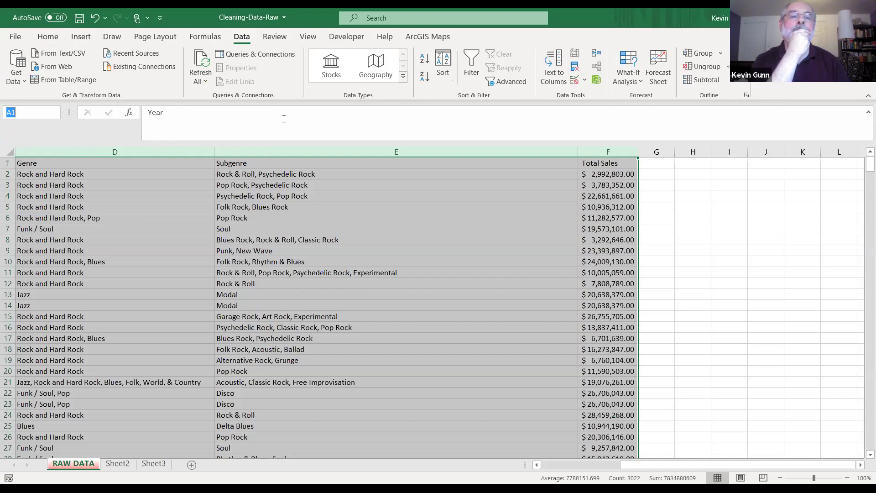
left_click(17, 82)
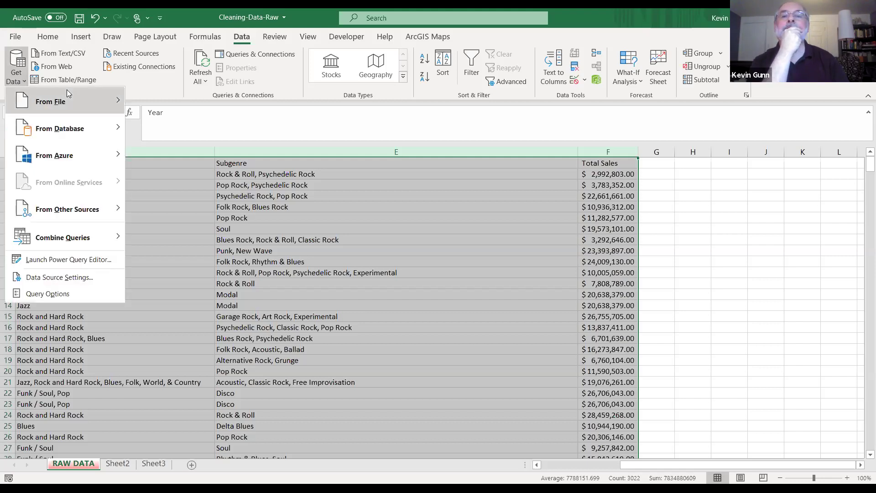
mouse_move(66, 92)
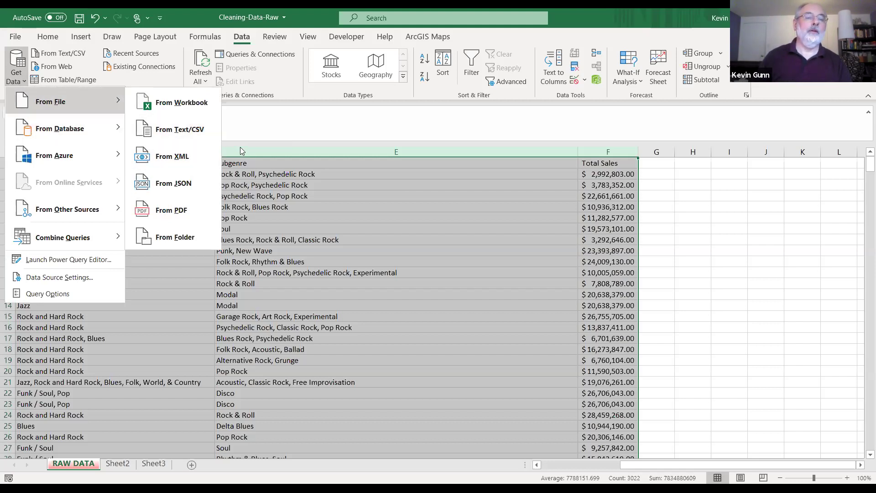
key("Escape")
key("Escape")
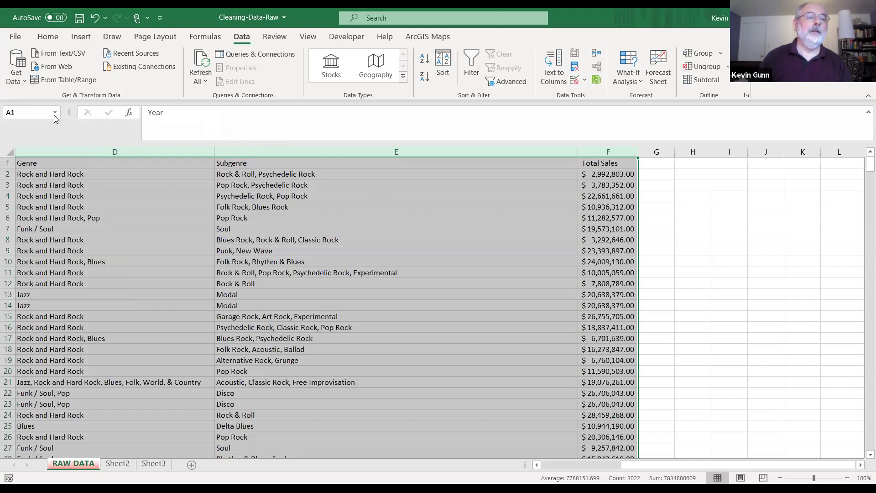
left_click(54, 114)
left_click(54, 115)
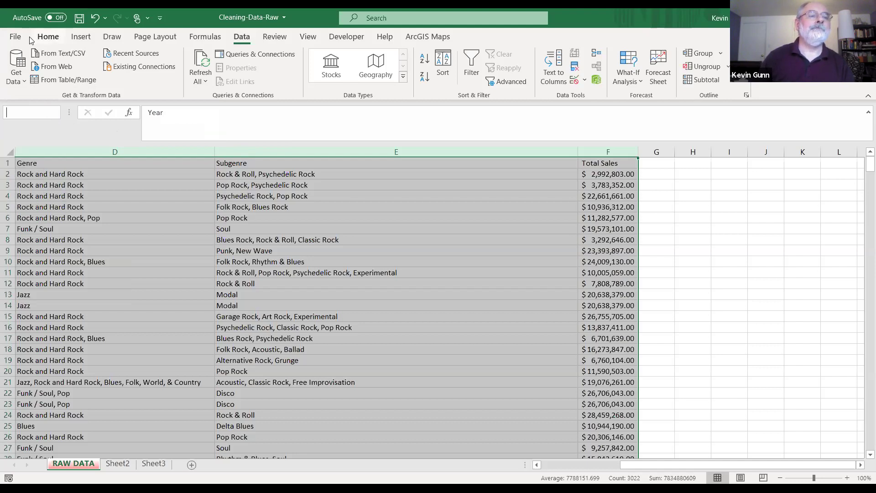
left_click(53, 39)
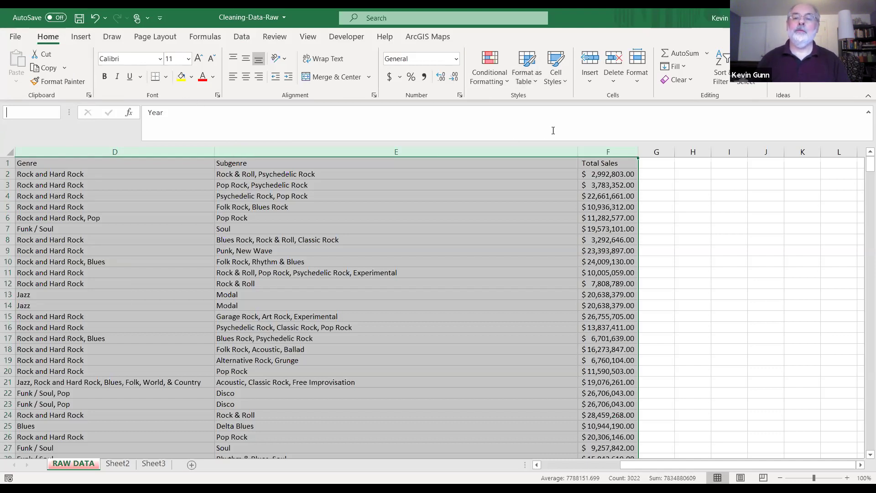
Format columns A through F as a table with the first blue Medium style, leaving the headers option off
key("alt+h")
key("t")
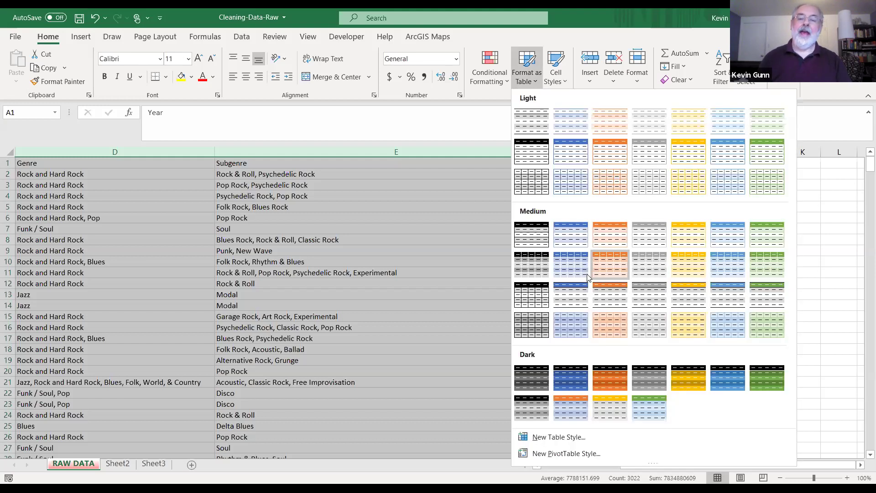
left_click(577, 237)
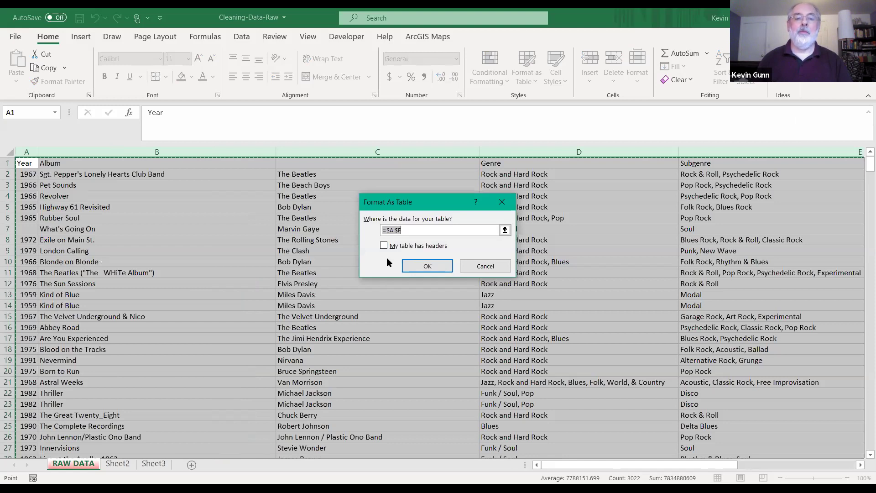
left_click(429, 268)
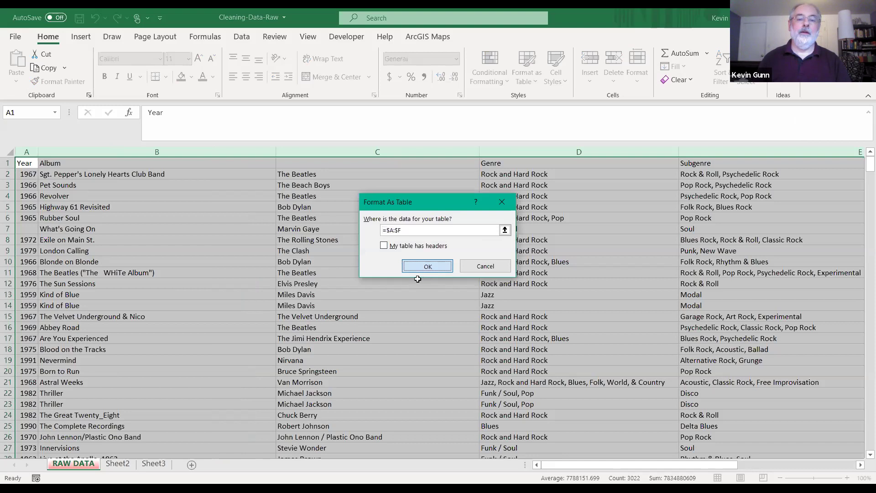
left_click(418, 281)
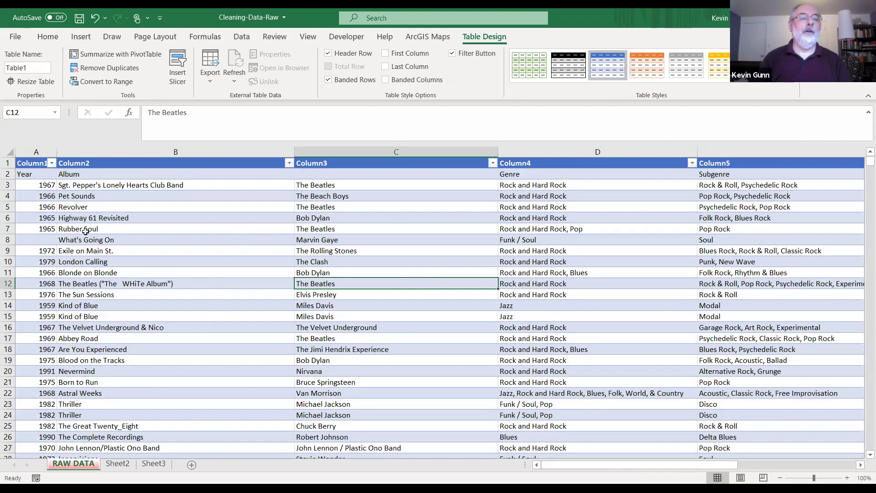
Filter the table's first column to only the year 1962, and restore all of its values
left_click(51, 162)
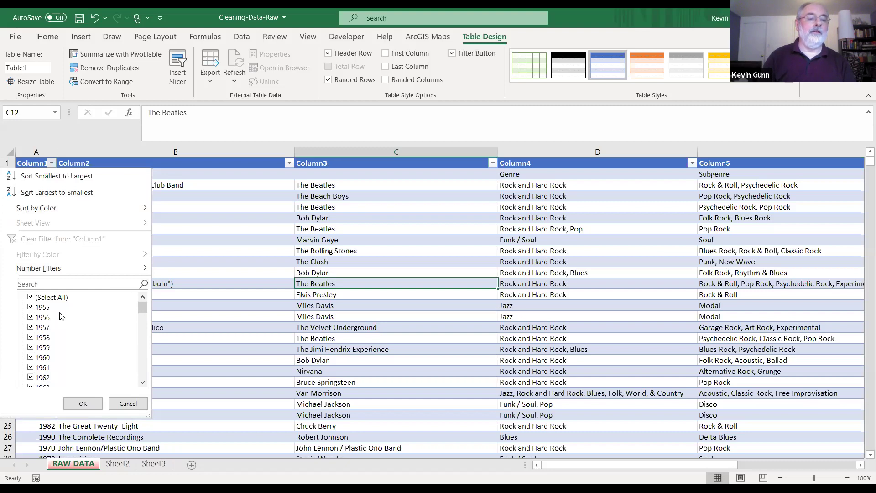
left_click(31, 298)
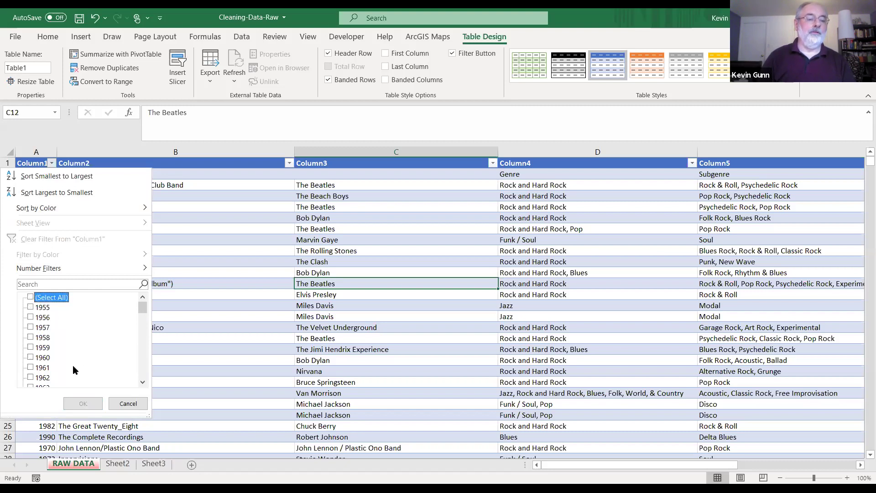
left_click(31, 378)
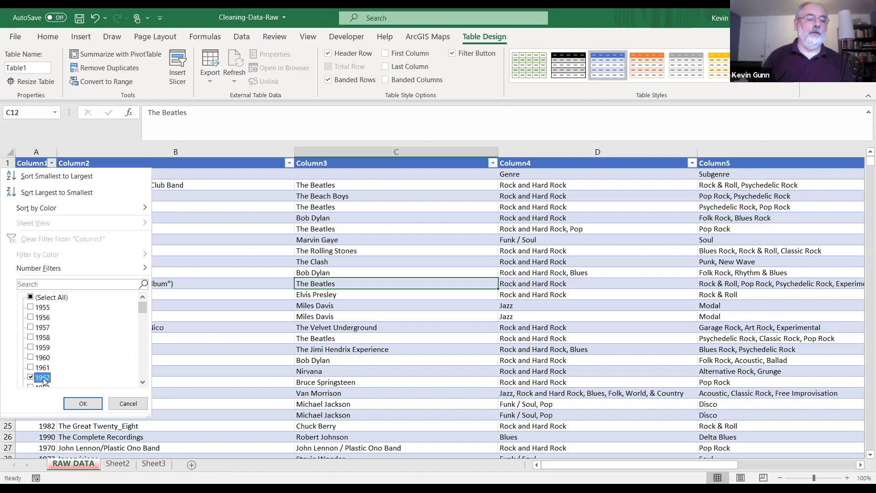
left_click(90, 406)
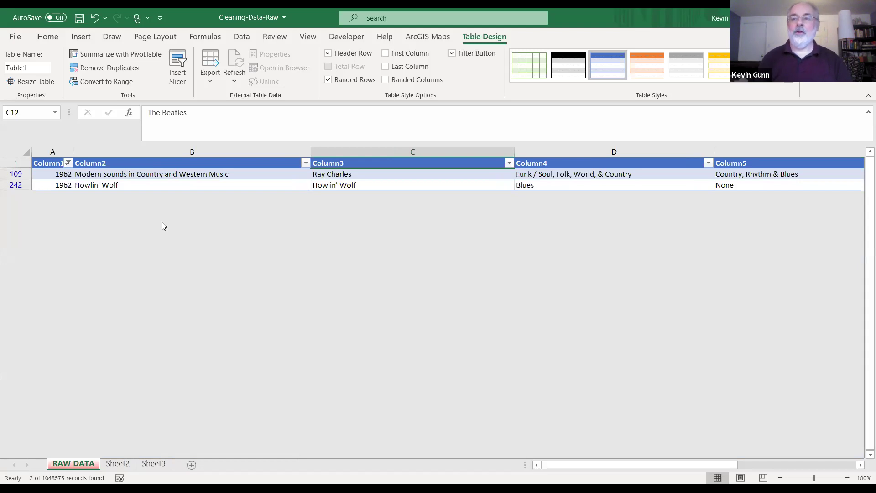
left_click(69, 163)
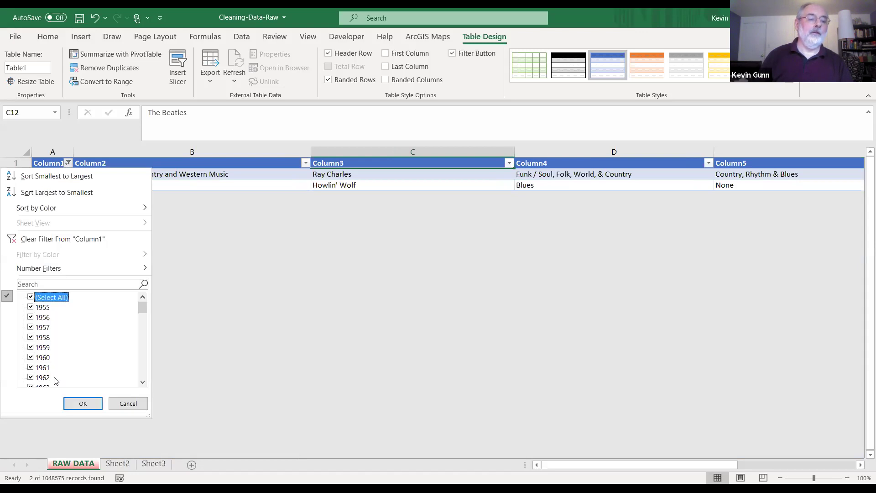
left_click(81, 403)
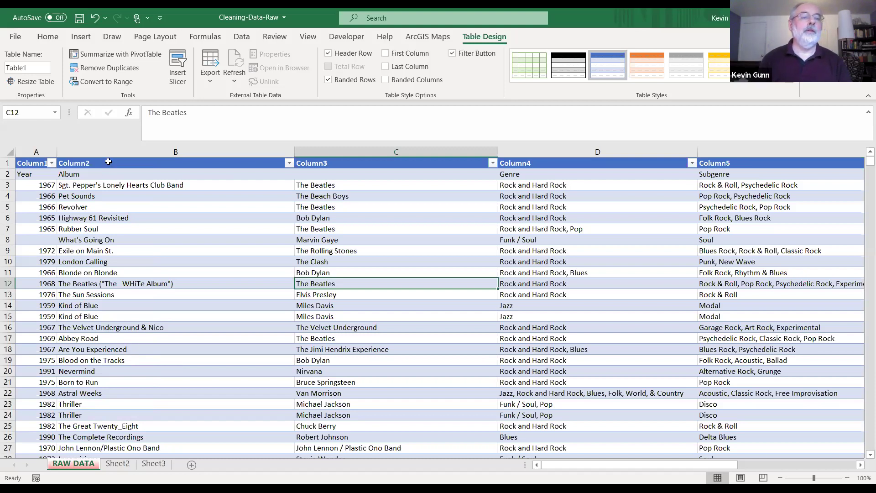
left_click(48, 37)
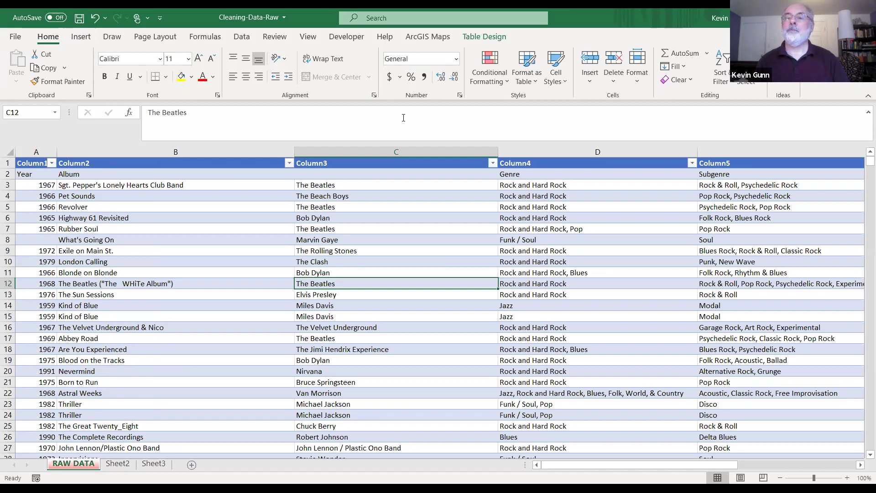
left_click(731, 83)
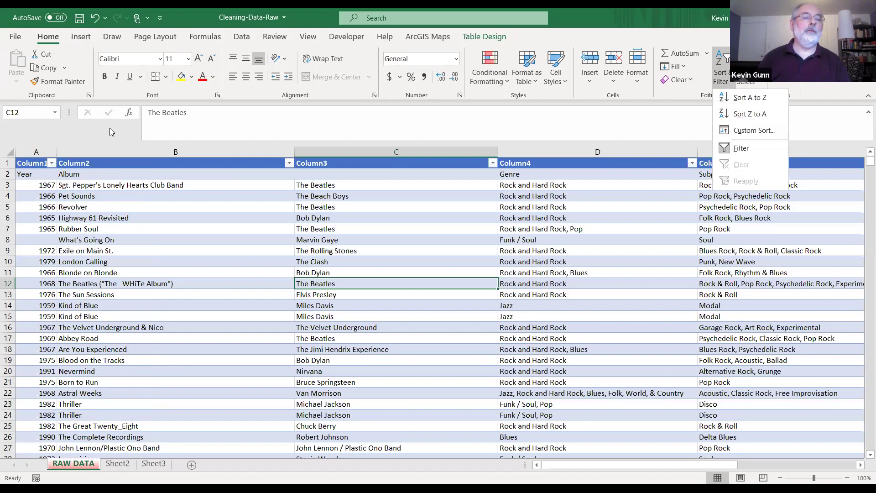
Select the whole Table1 range and enter Albumlist as its name
left_click(23, 133)
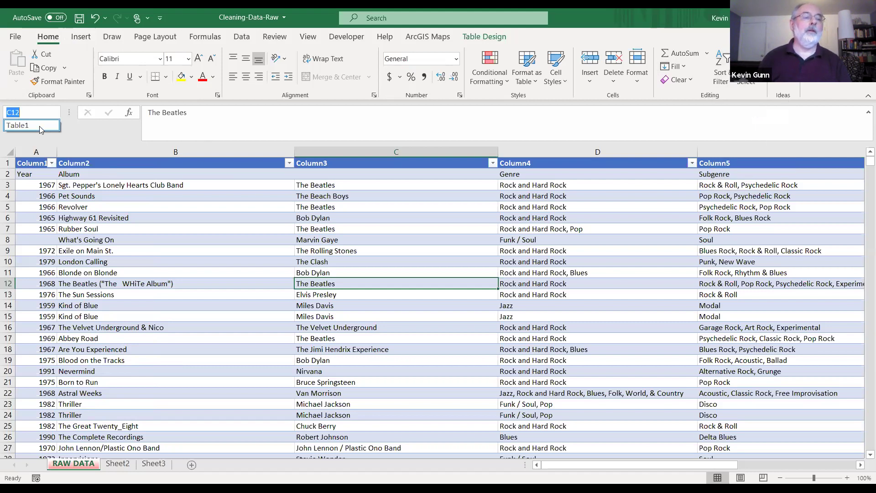
left_click(39, 126)
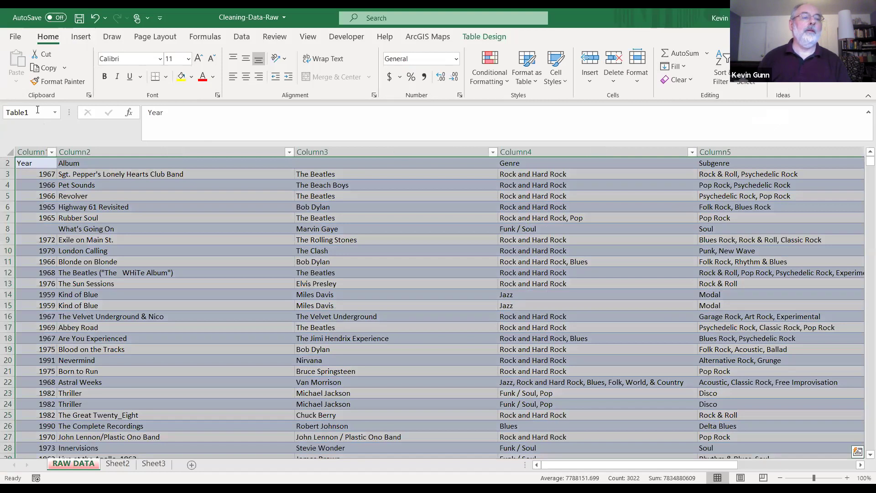
left_click(34, 111)
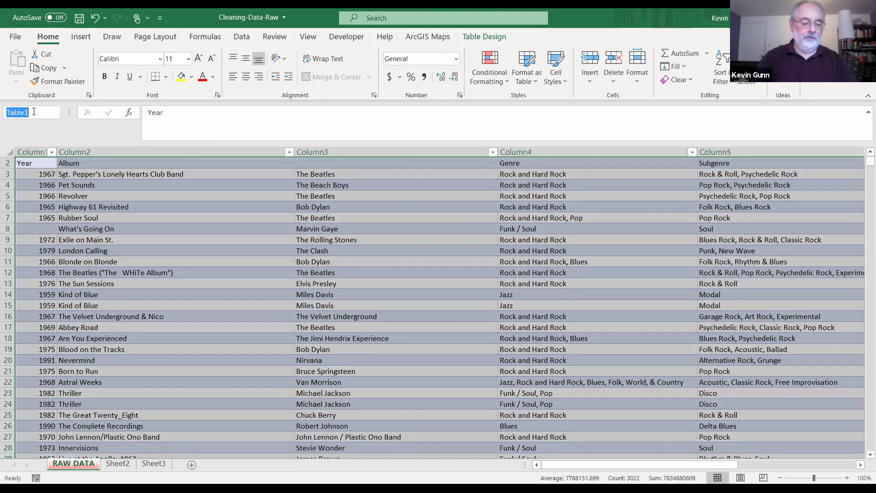
type("Al")
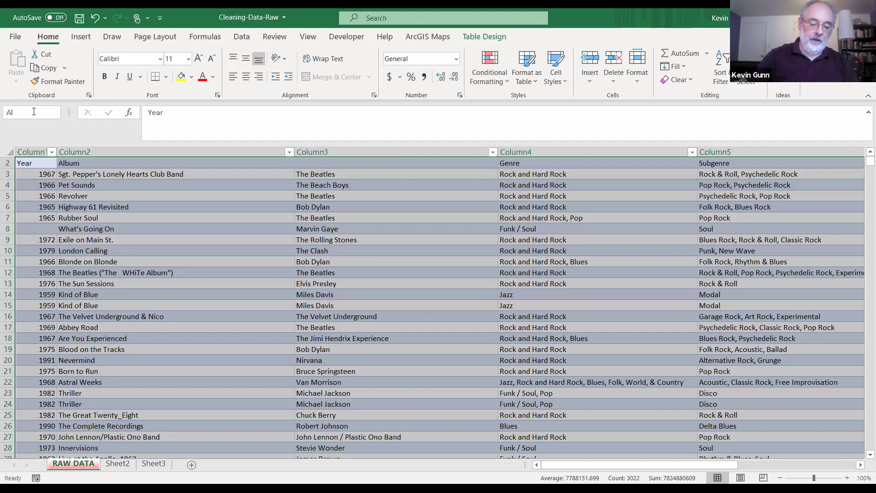
type("bumlist")
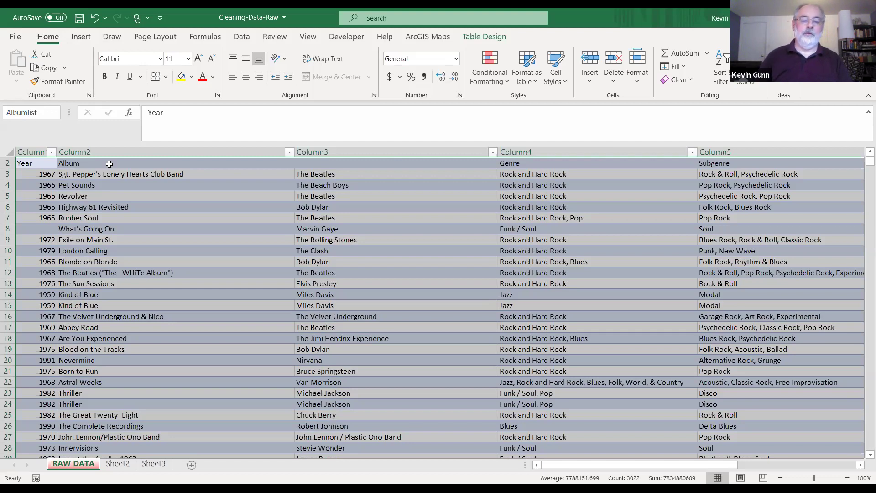
left_click(109, 184)
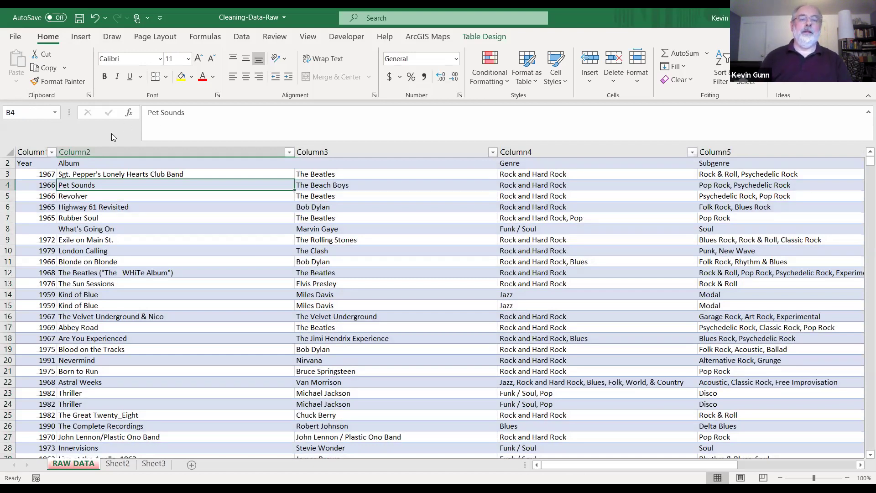
Open the ImportText file from the Cleaning Data with Excel folder, listing all file types and accepting the format mismatch
left_click(246, 217)
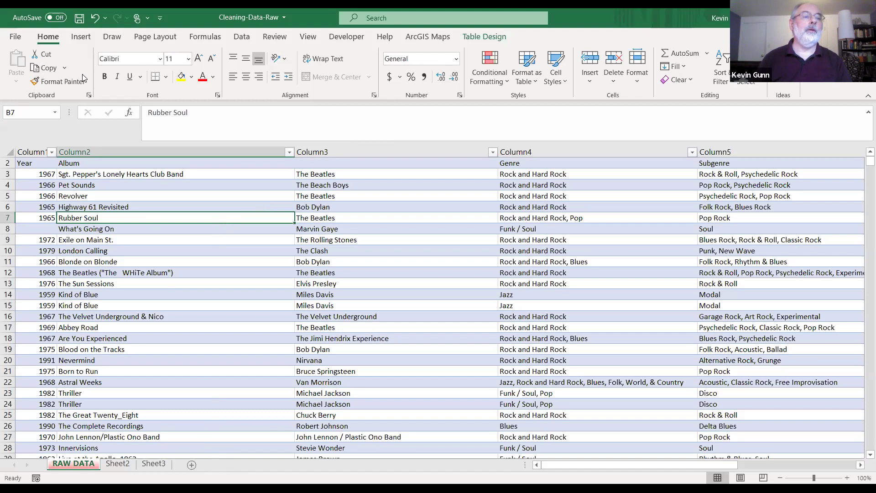
key("alt+f")
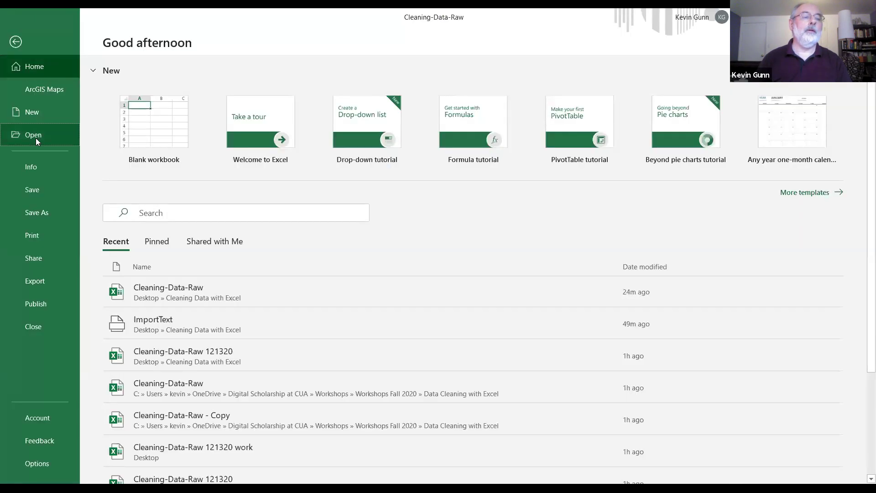
left_click(36, 138)
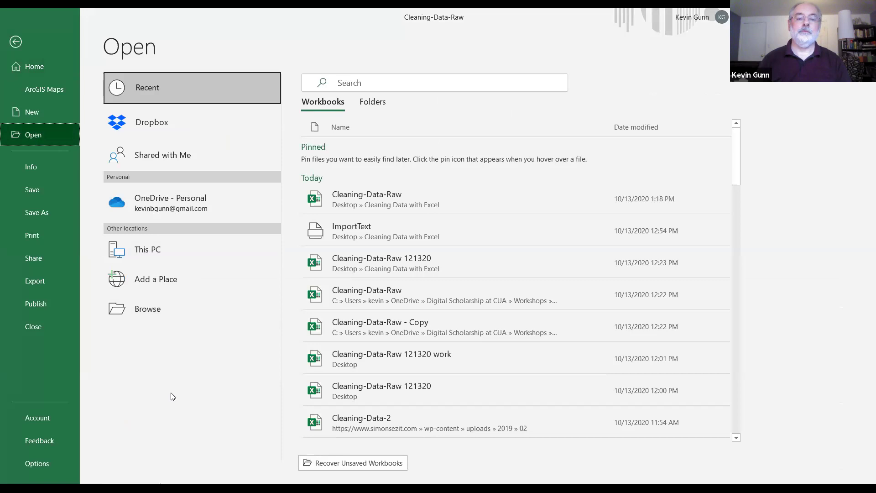
left_click(165, 315)
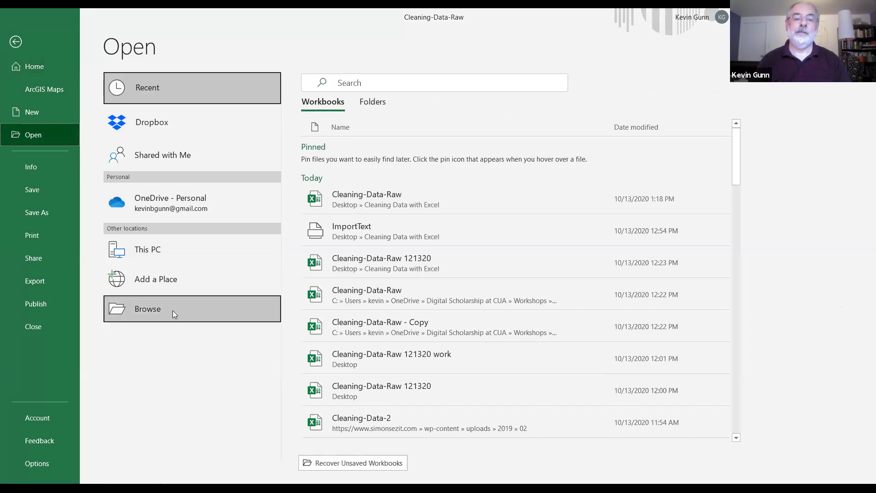
left_click(176, 313)
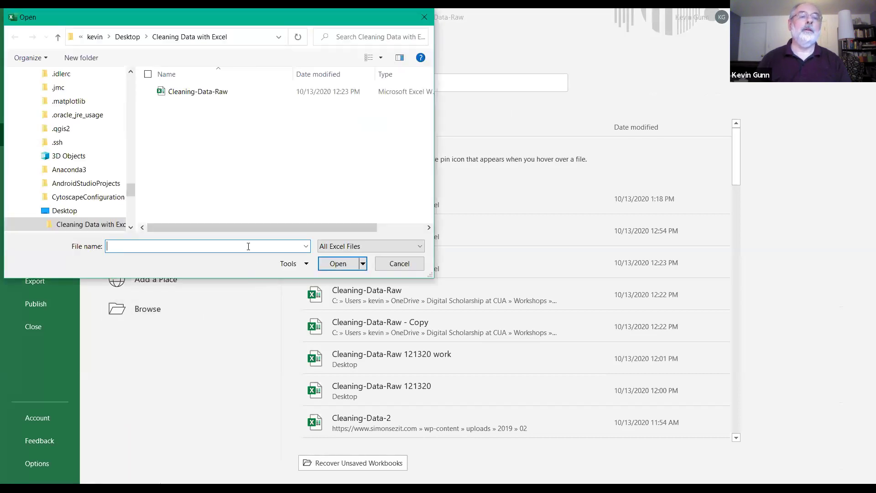
left_click(338, 246)
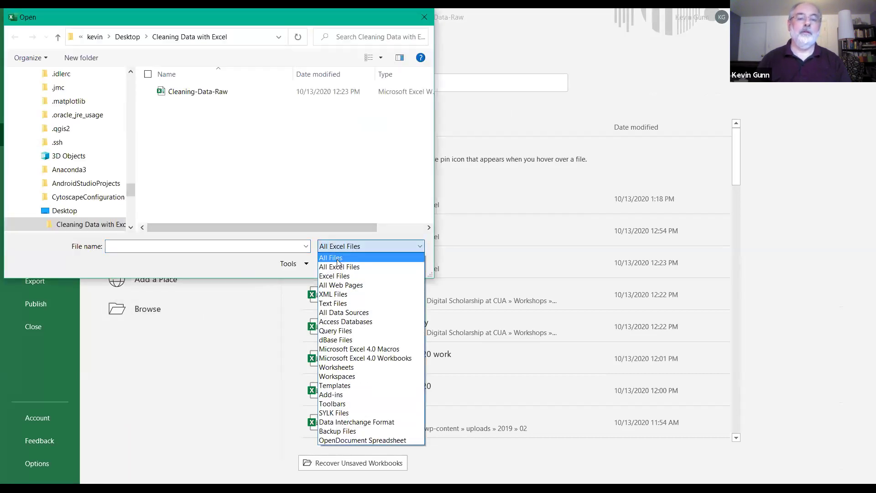
left_click(331, 257)
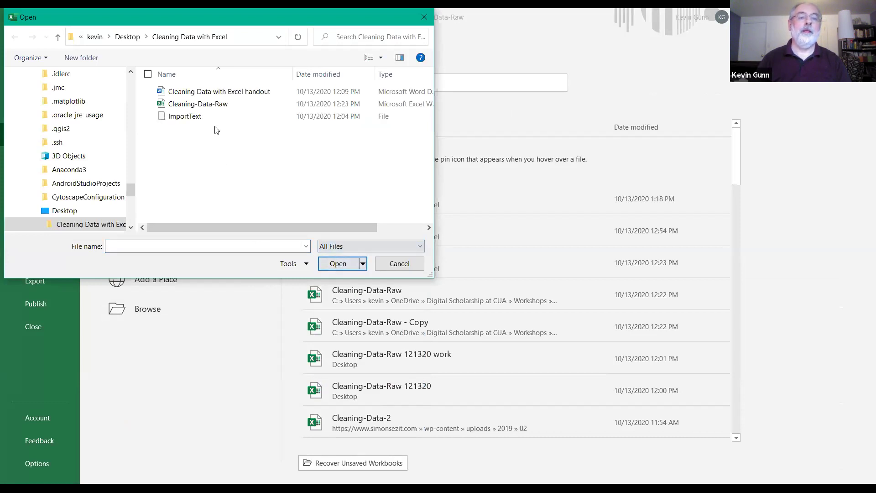
left_click(204, 117)
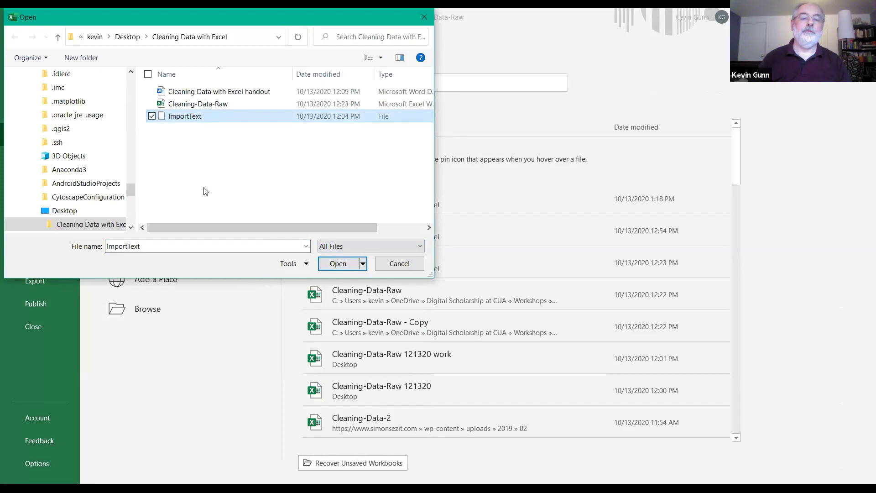
left_click(338, 263)
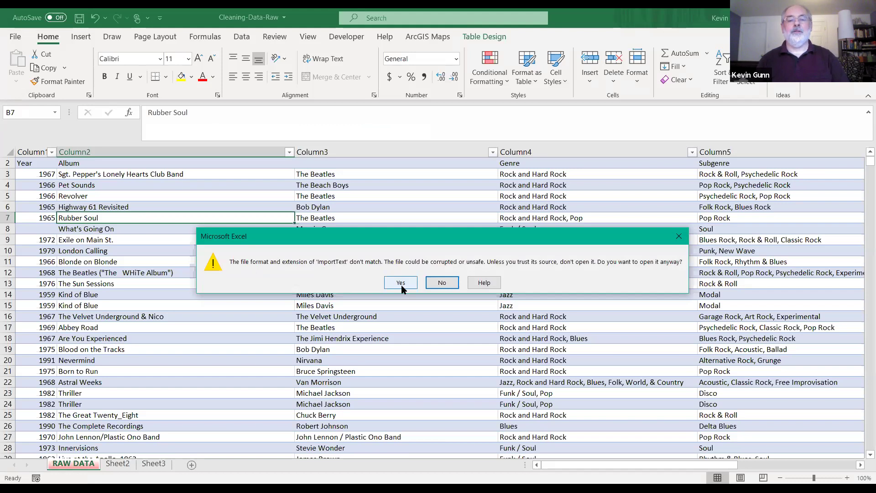
left_click(401, 282)
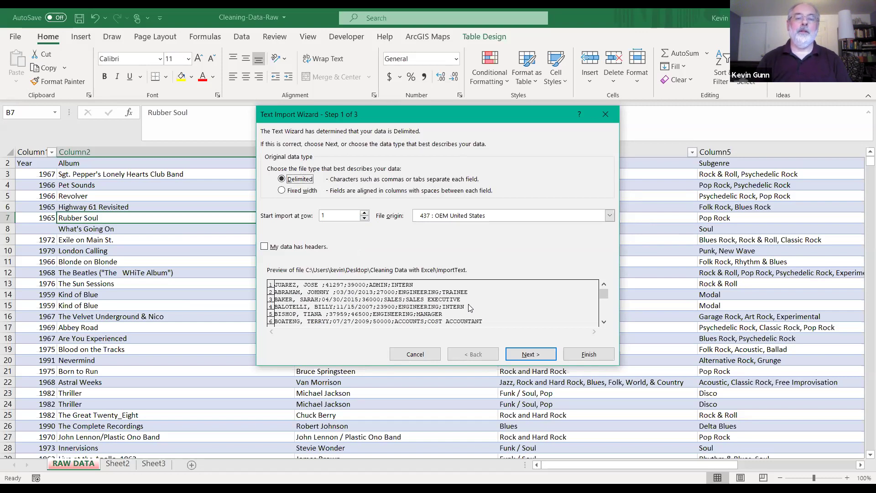
Import the text as delimited data split at semicolons only, without tabs, keeping the General format for all columns
left_click(530, 354)
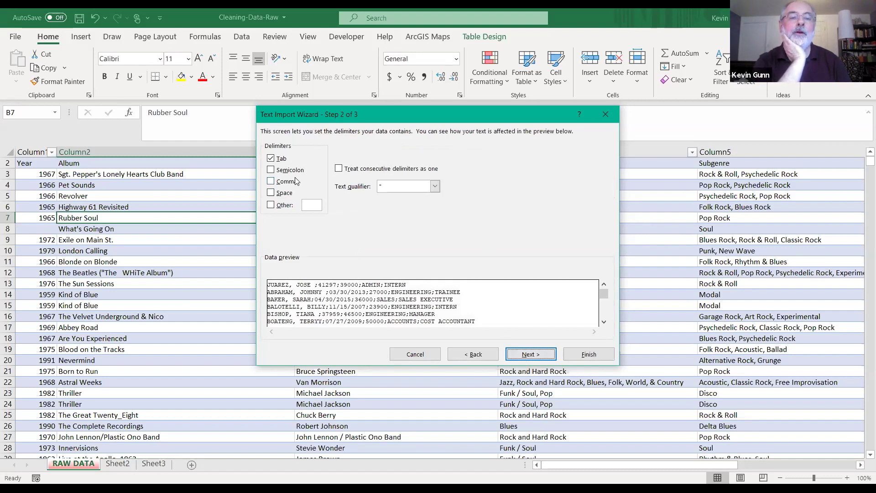
left_click(271, 170)
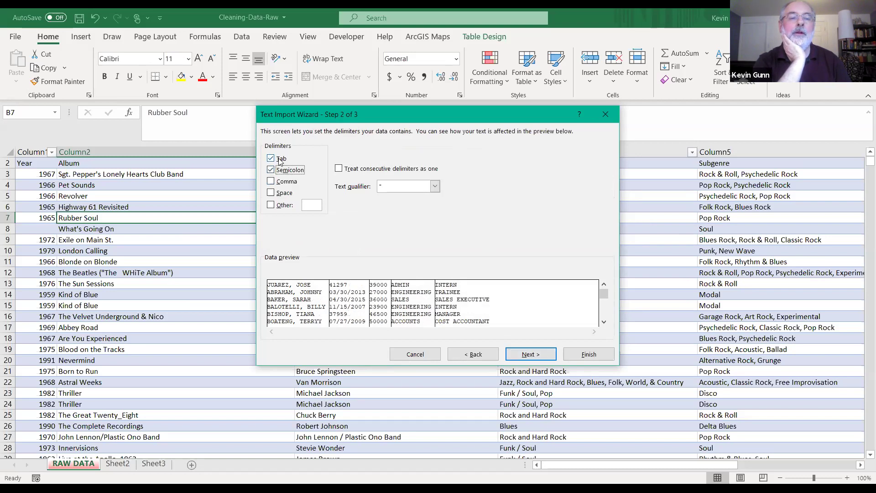
left_click(271, 159)
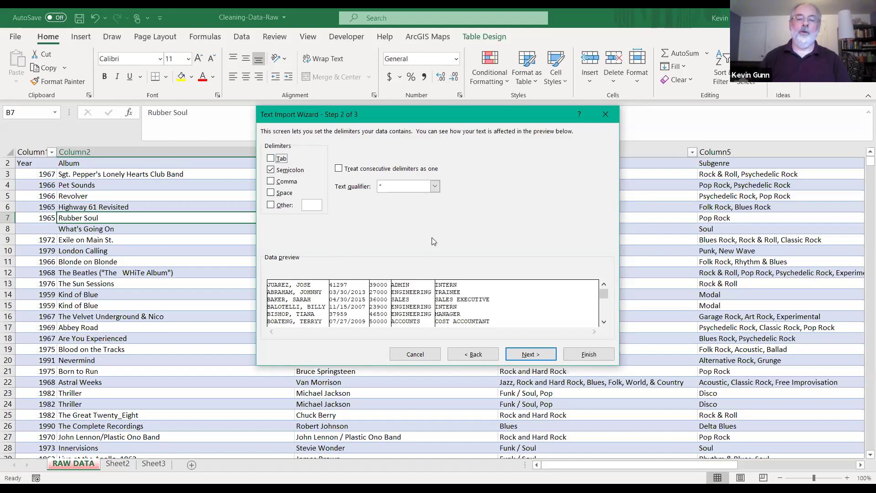
left_click(529, 354)
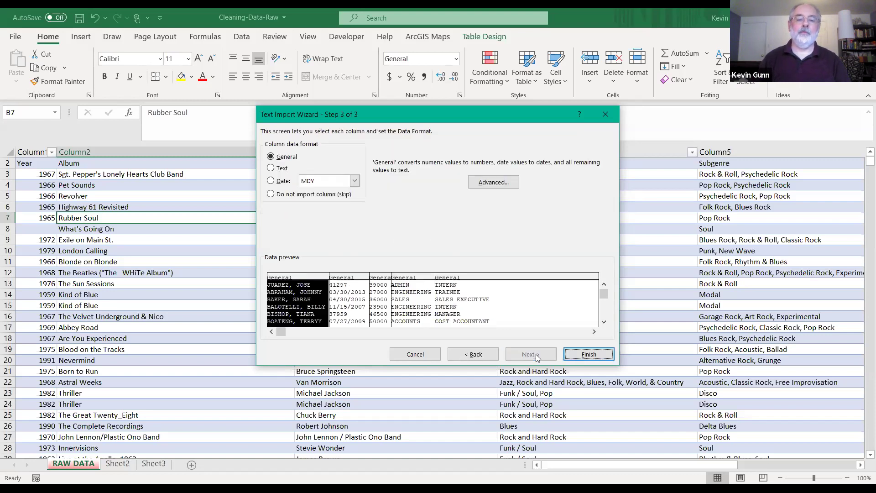
left_click(583, 354)
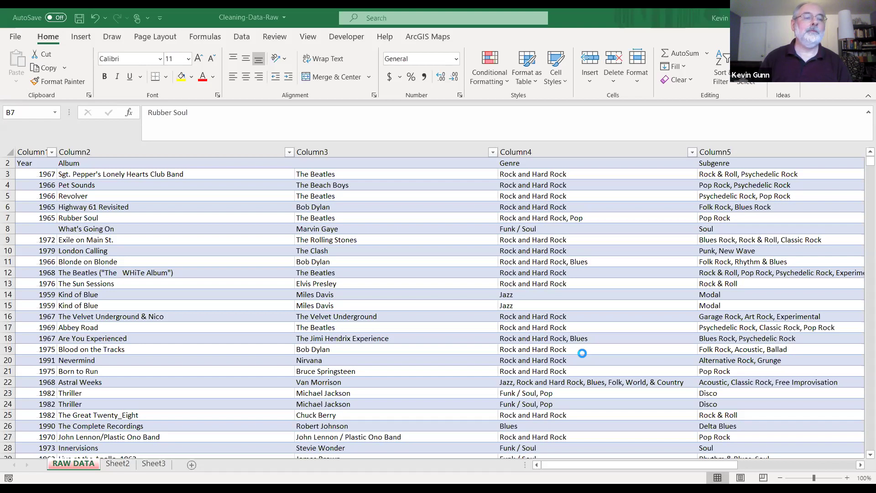
Enter a PROPER formula referring to A2 in the imported data and hide the original name column
right_click(8, 163)
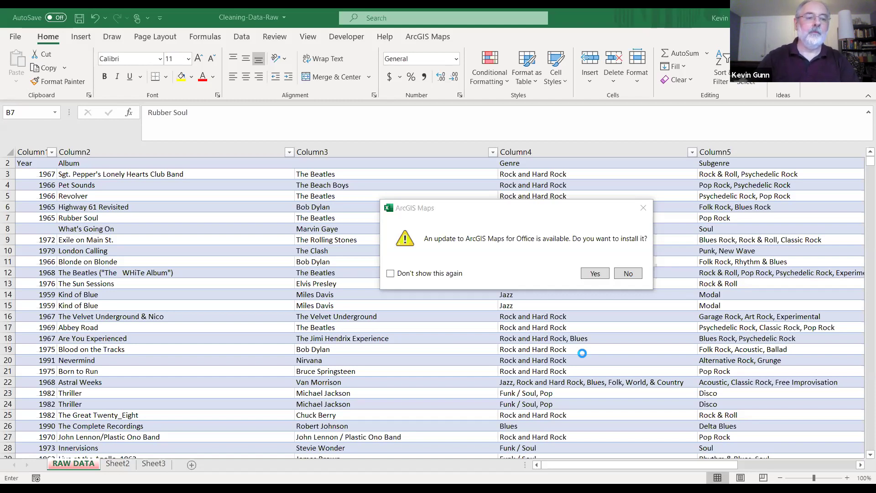
type("prop")
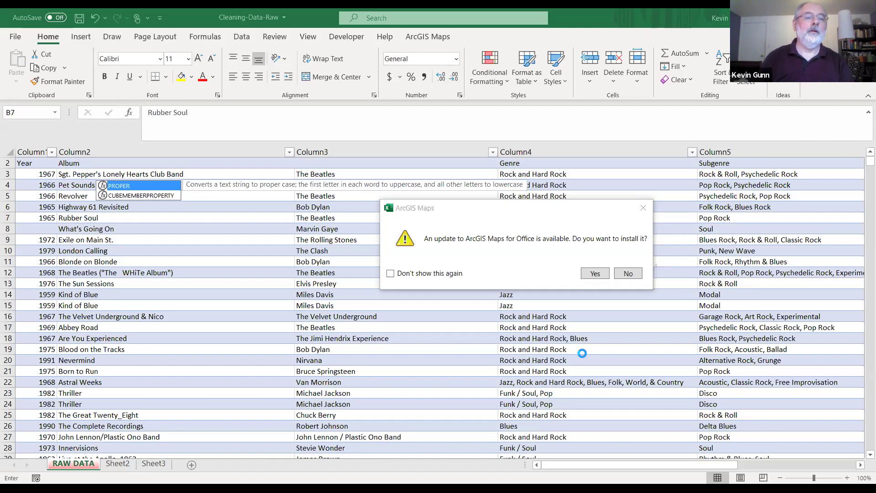
key("F2")
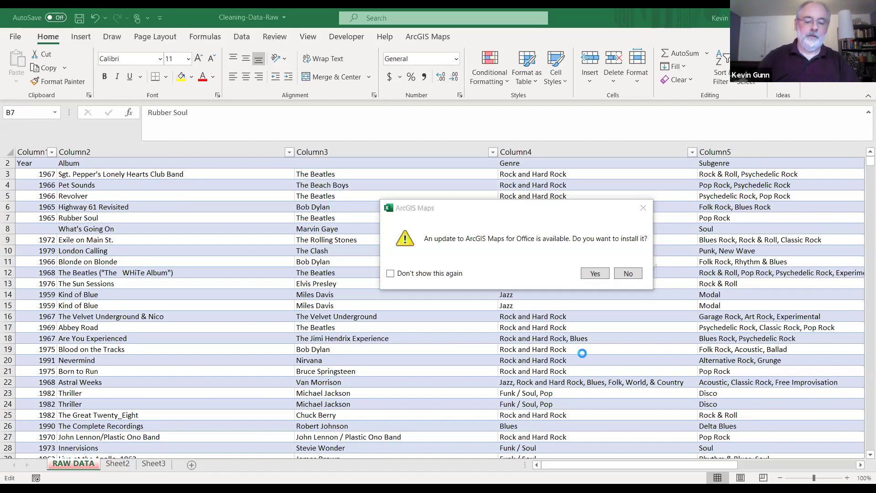
type("(")
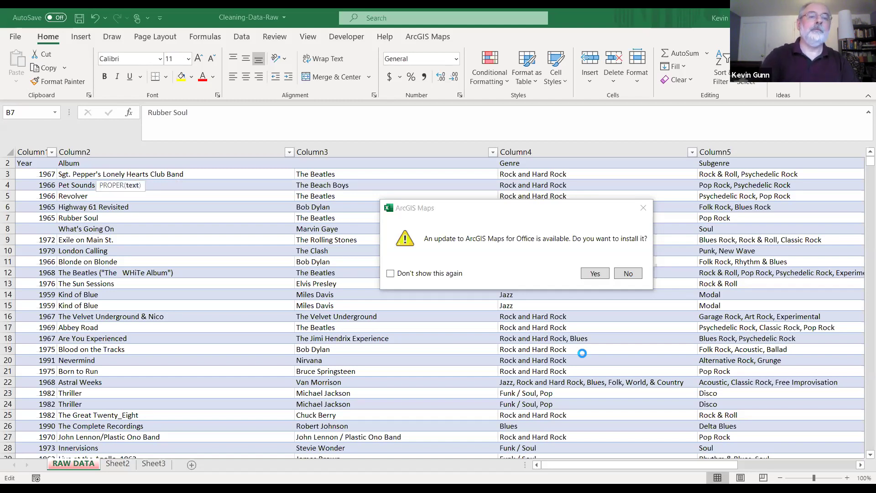
type("a")
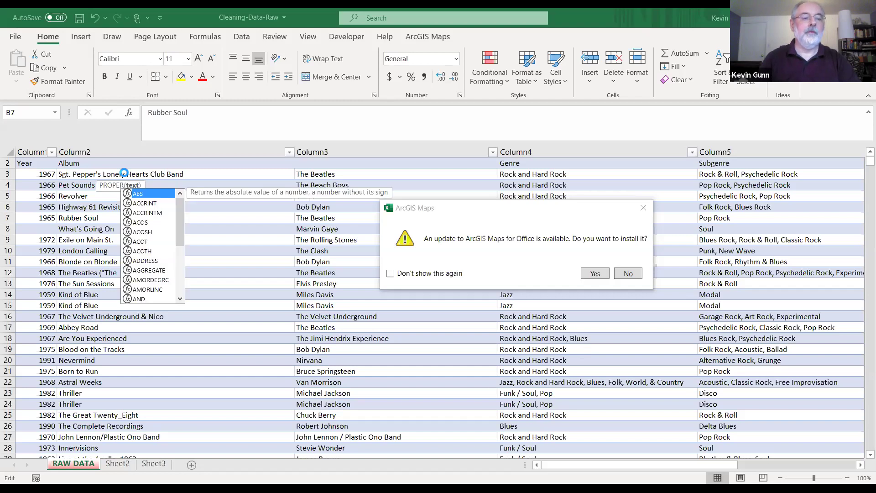
type("2)")
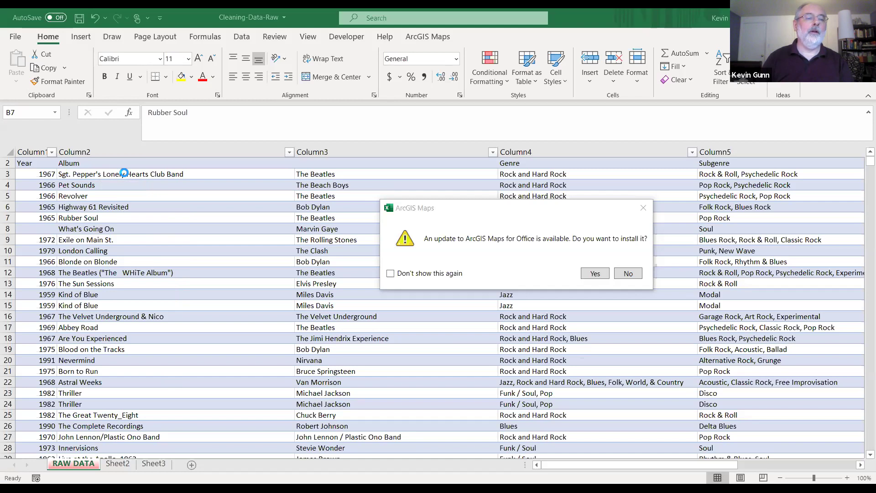
right_click(124, 173)
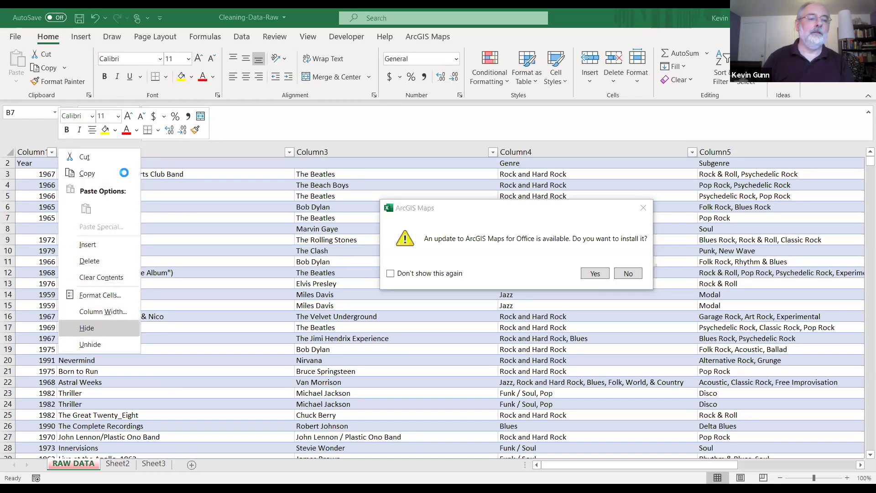
key("Escape")
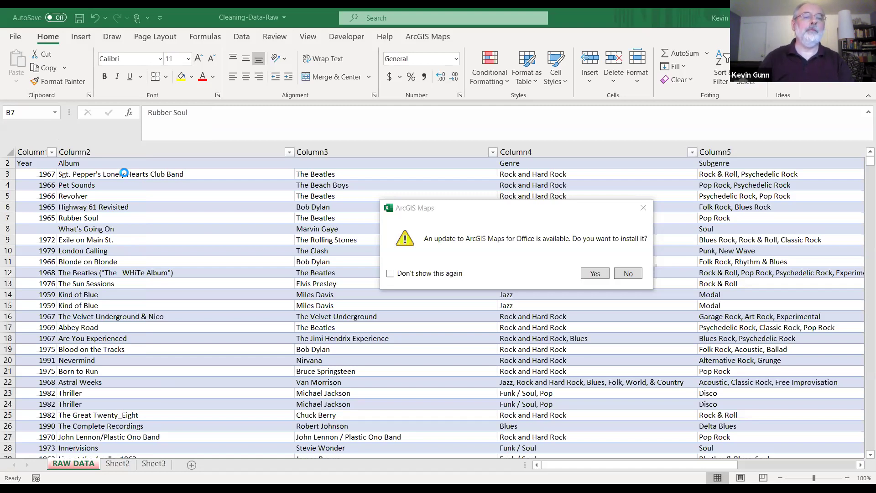
Insert a helper column in the imported data and enter a VALUE formula to convert the text dates to numbers
key("F2")
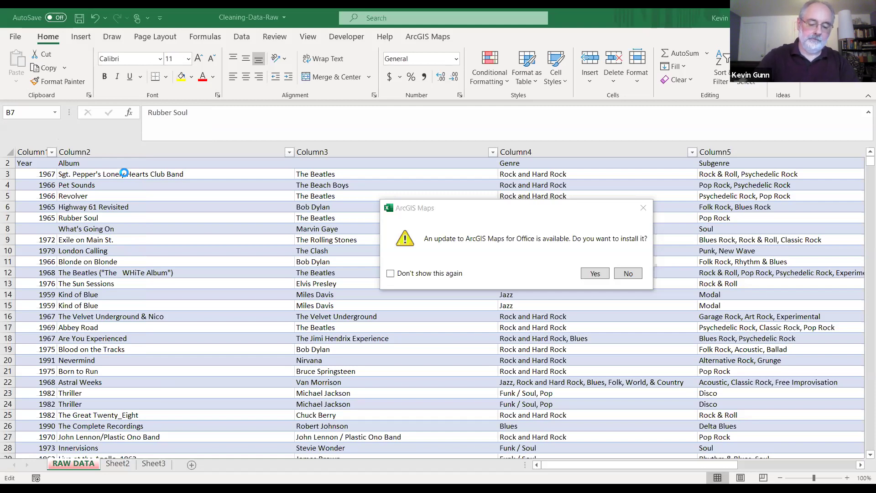
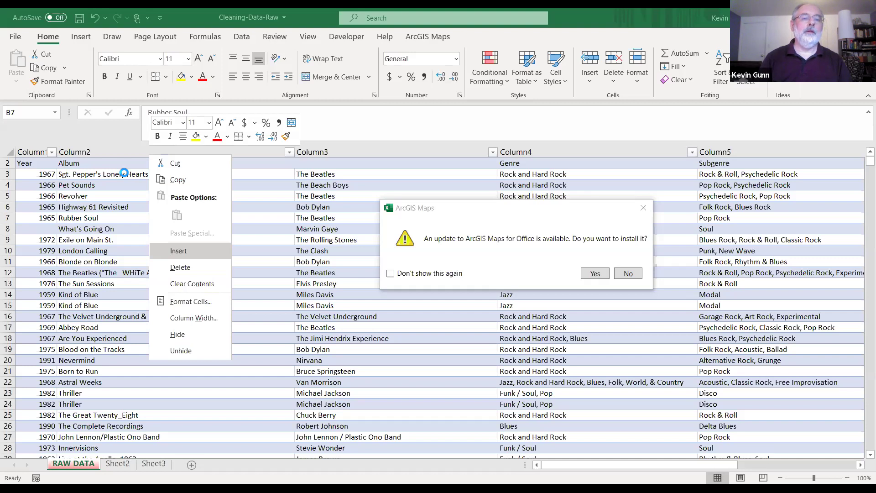
key("Escape")
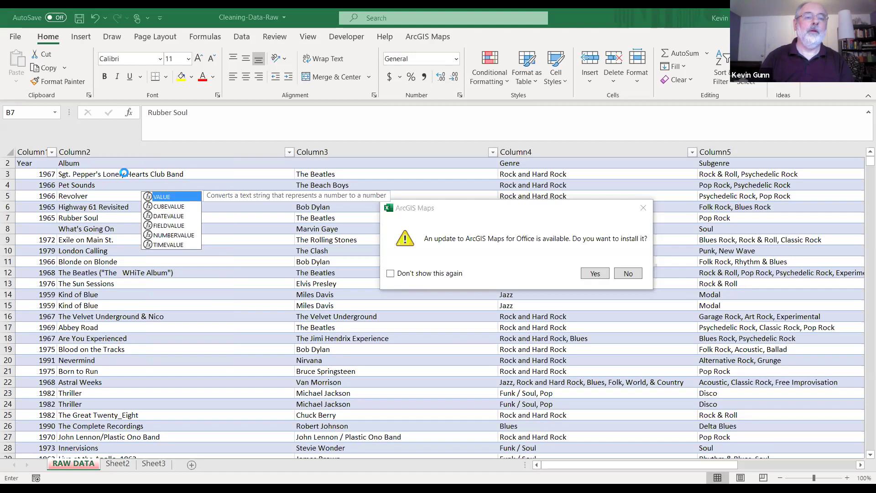
key("F2")
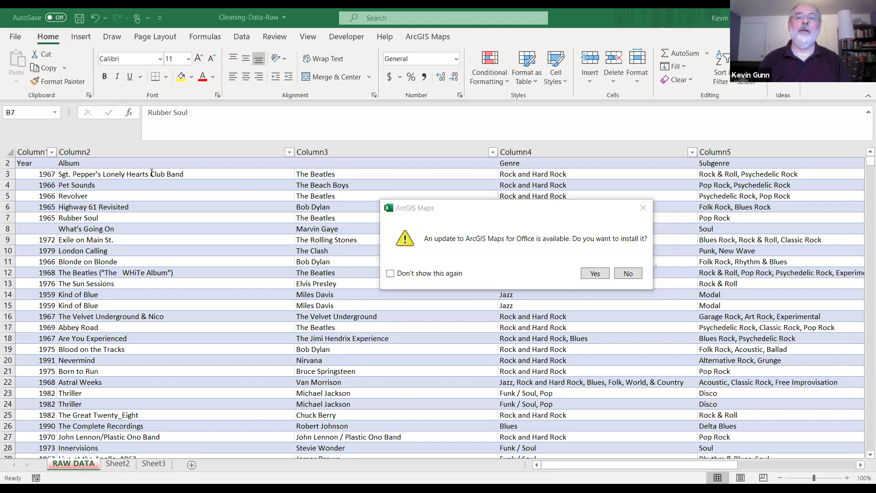
Format the converted date values as Short Date and hide the original date column
left_click(456, 59)
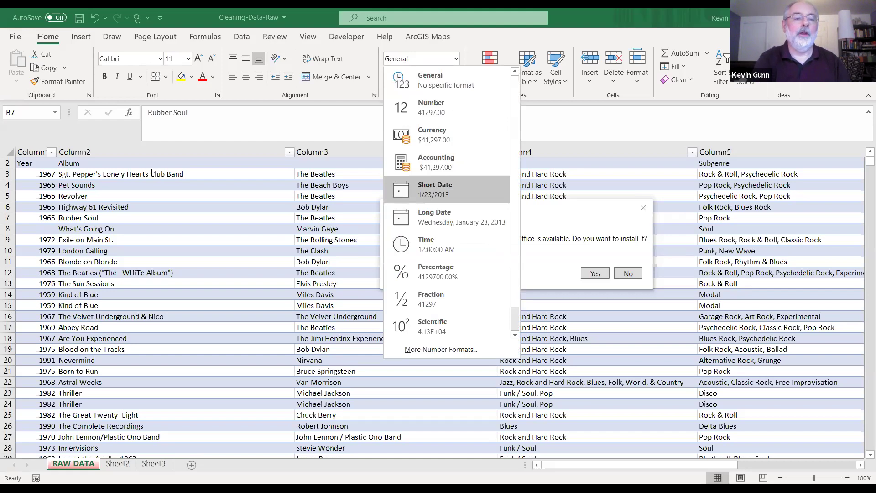
key("Escape")
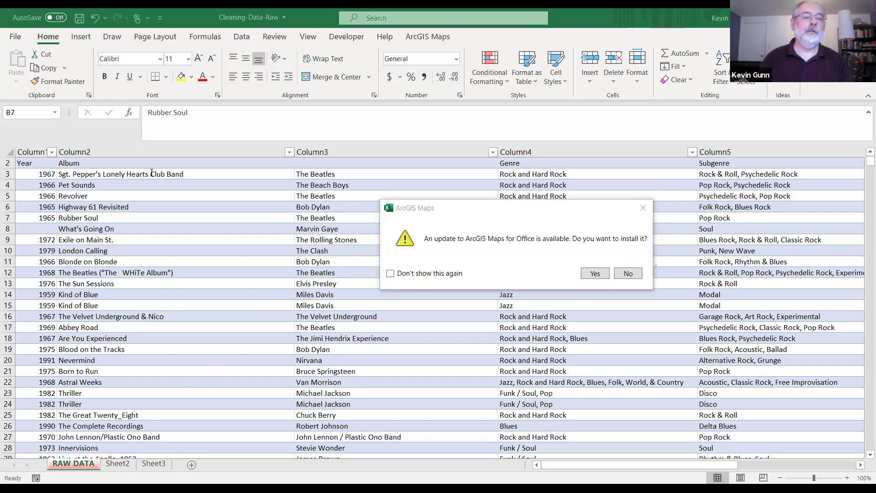
right_click(152, 173)
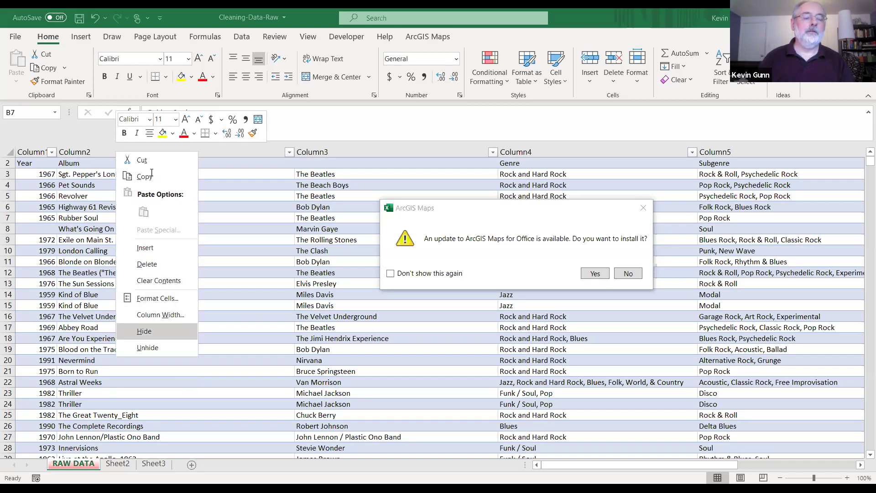
key("Escape")
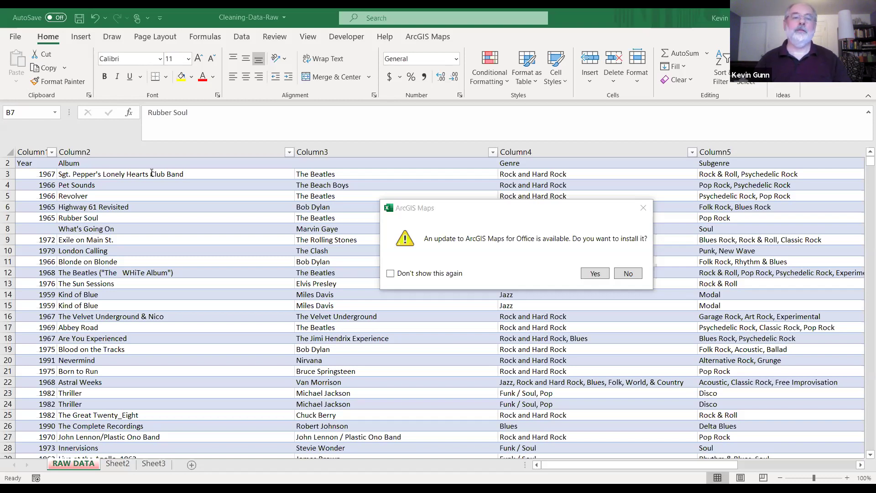
key("alt+h")
key("f")
key("d")
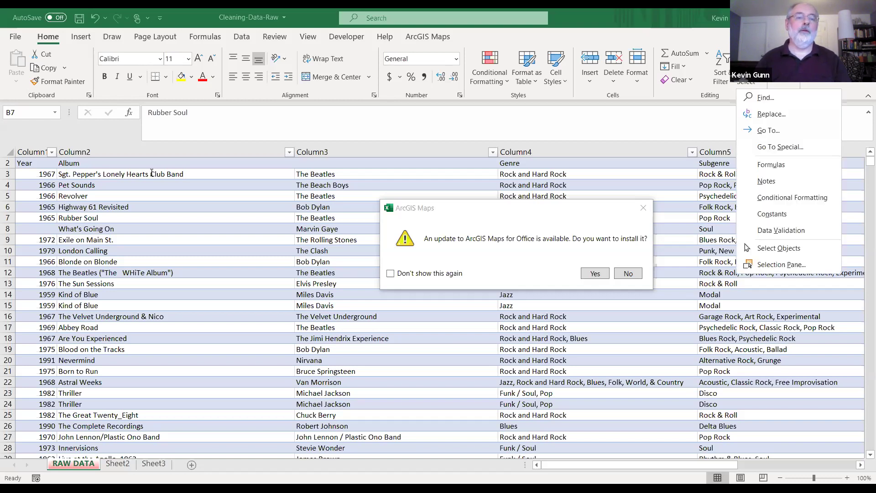
key("Escape")
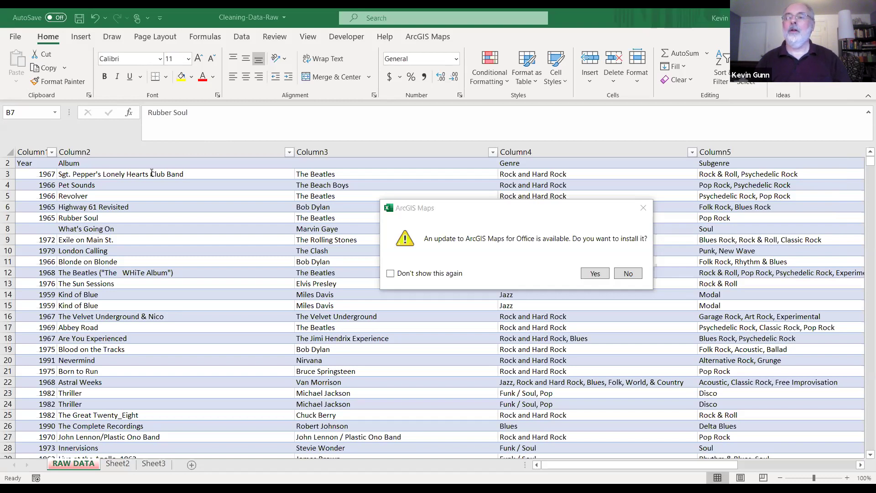
Open the Replace dialog and set the search text to mktg
key("alt+h")
key("f")
key("d")
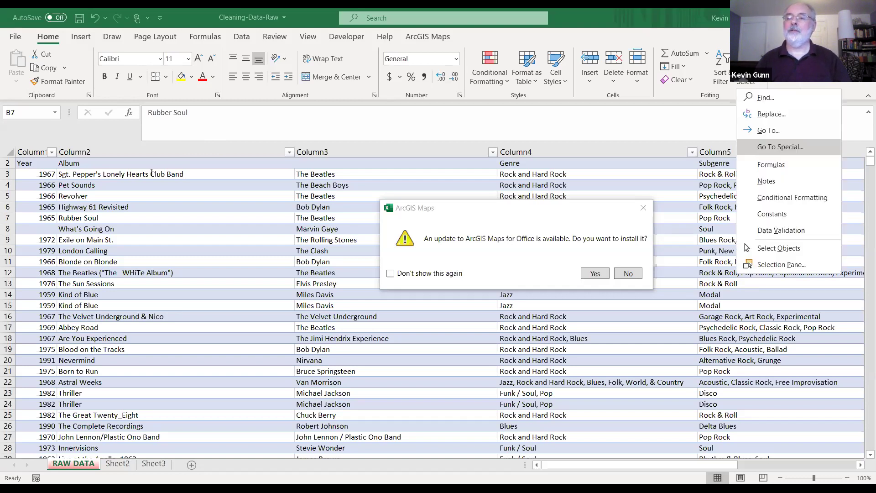
key("Up")
key("Up")
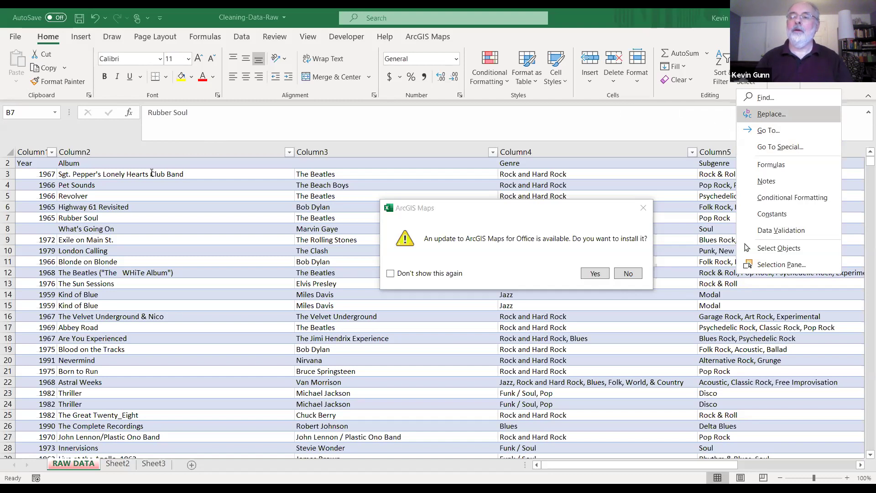
key("Return")
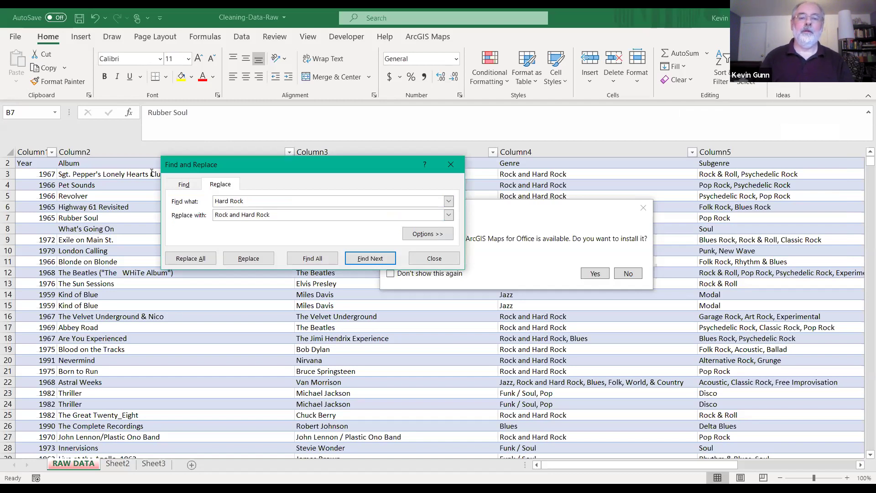
key("BackSpace")
key("BackSpace")
key("BackSpace")
key("BackSpace")
key("BackSpace")
key("BackSpace")
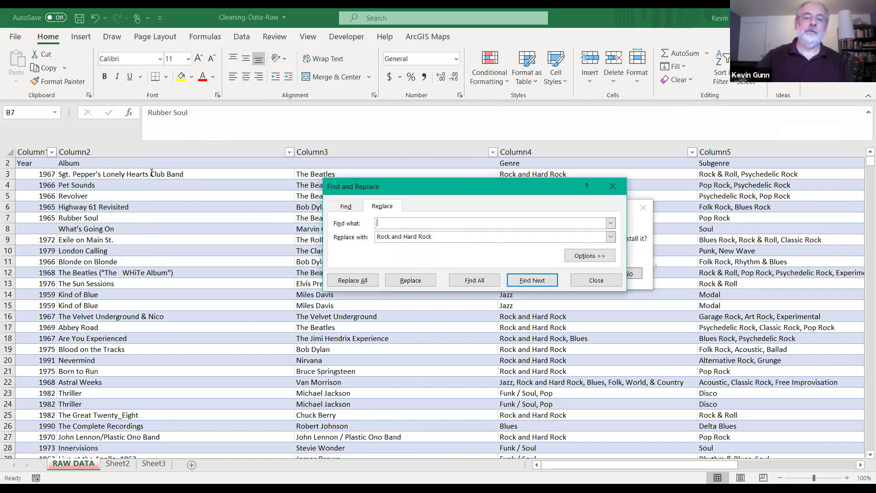
type("m")
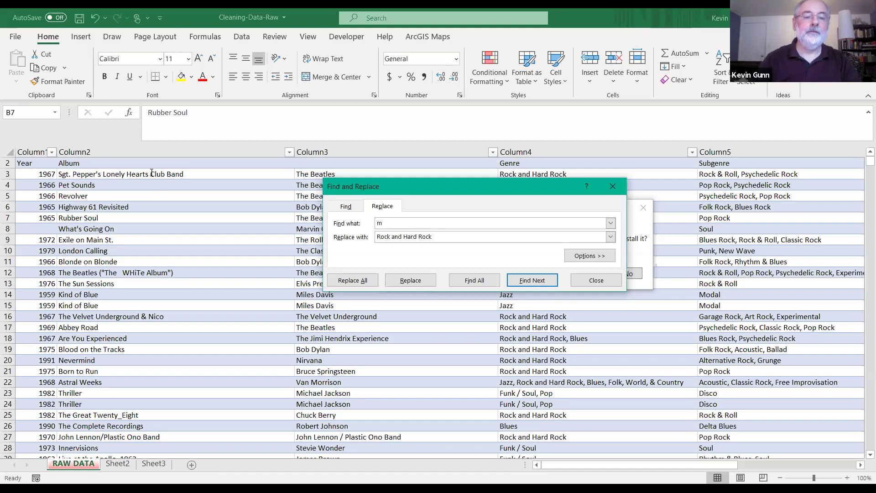
type("ktg")
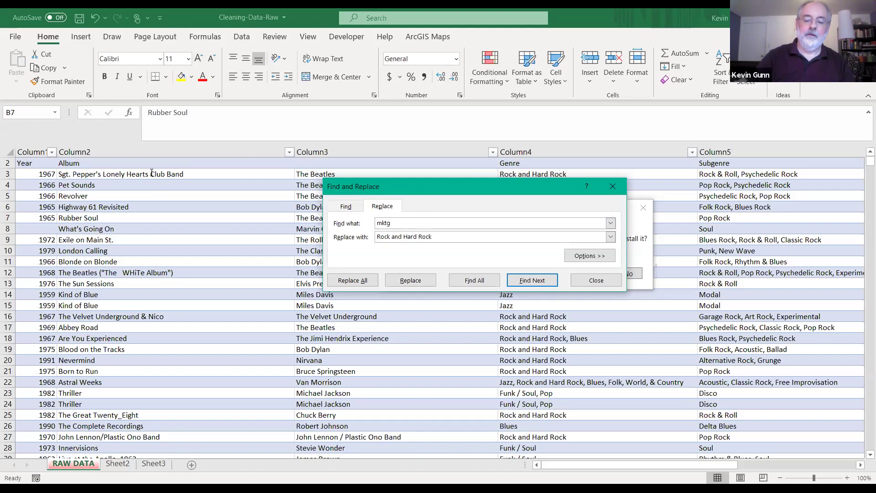
Set the replacement text to Marketing, replace all occurrences in the imported data and close the dialog
key("BackSpace")
key("BackSpace")
key("BackSpace")
key("BackSpace")
key("BackSpace")
key("BackSpace")
key("BackSpace")
key("BackSpace")
key("BackSpace")
key("BackSpace")
key("BackSpace")
key("BackSpace")
key("BackSpace")
key("BackSpace")
key("BackSpace")
key("BackSpace")
key("BackSpace")
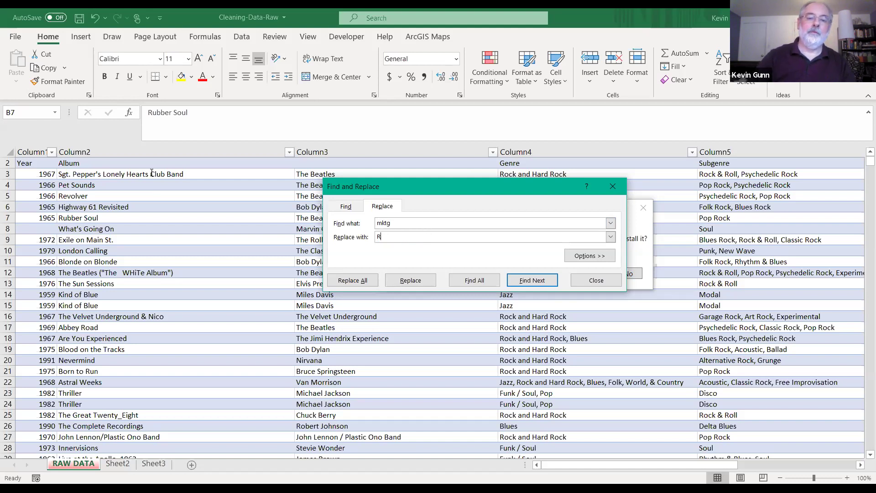
type("Marke")
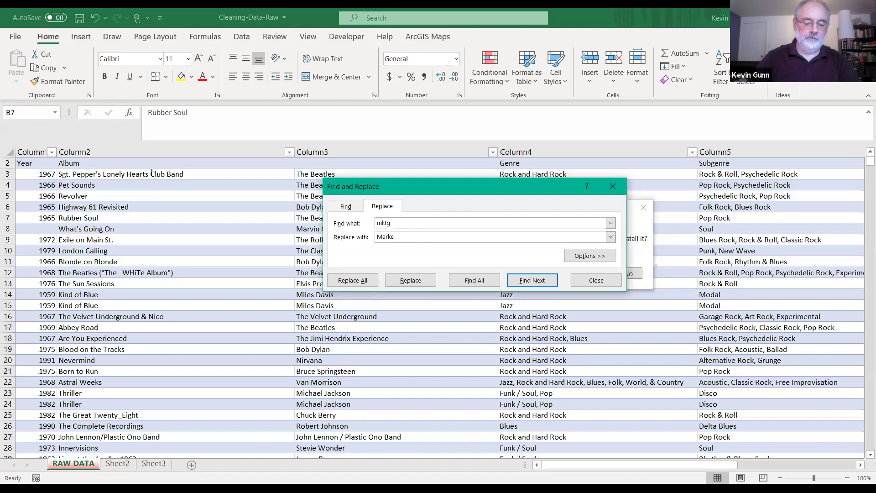
type("ting")
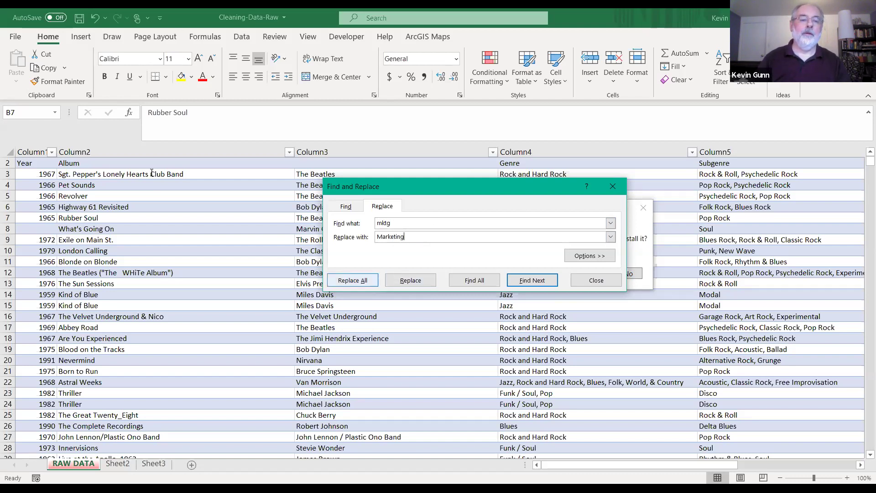
left_click(352, 280)
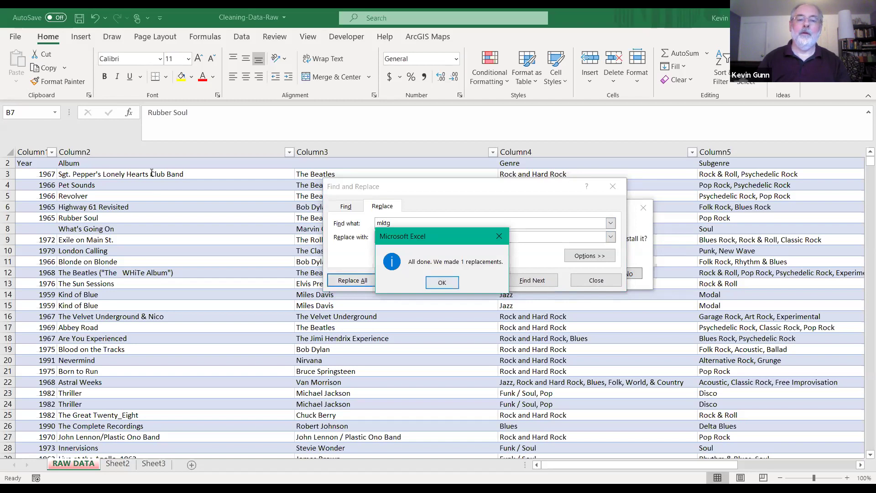
key("Return")
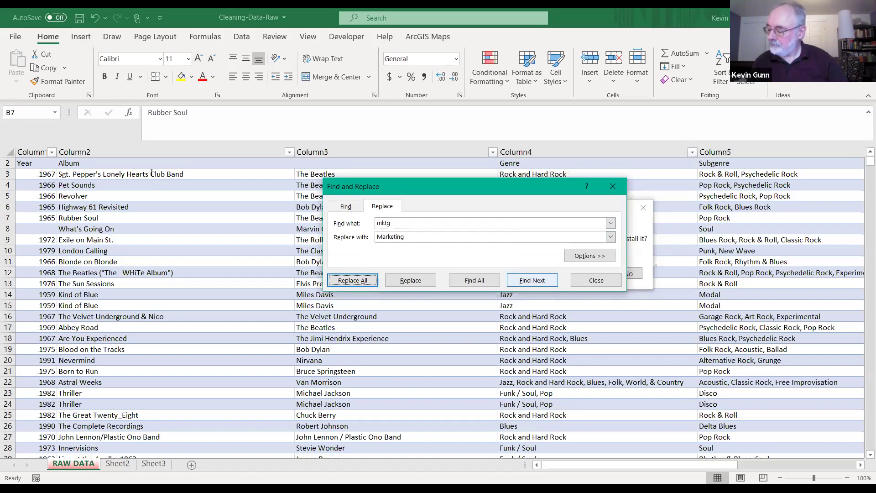
key("Escape")
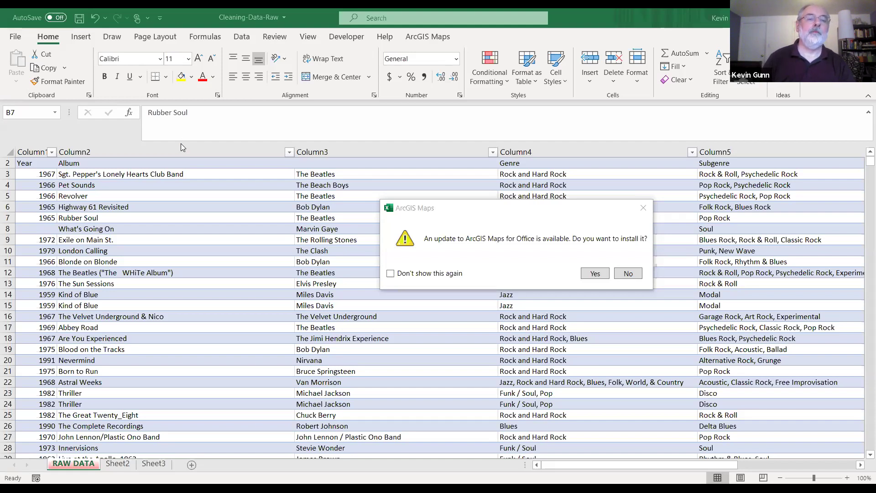
Try to enter a SUBSTITUTE formula with a nested PROPER function as its text argument in the imported data
key("F2")
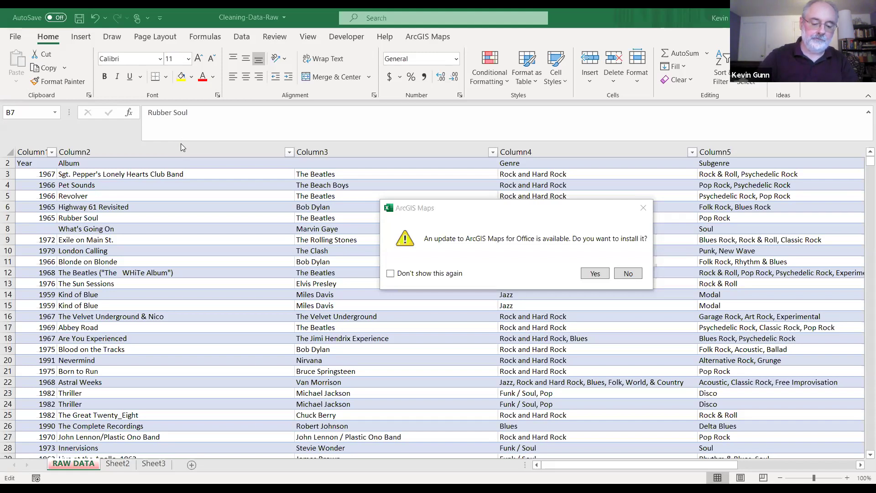
type("=su")
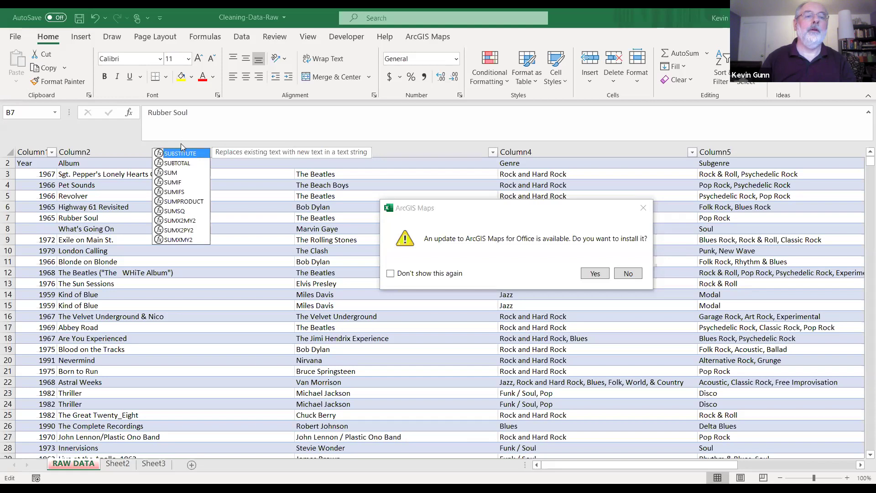
key("Escape")
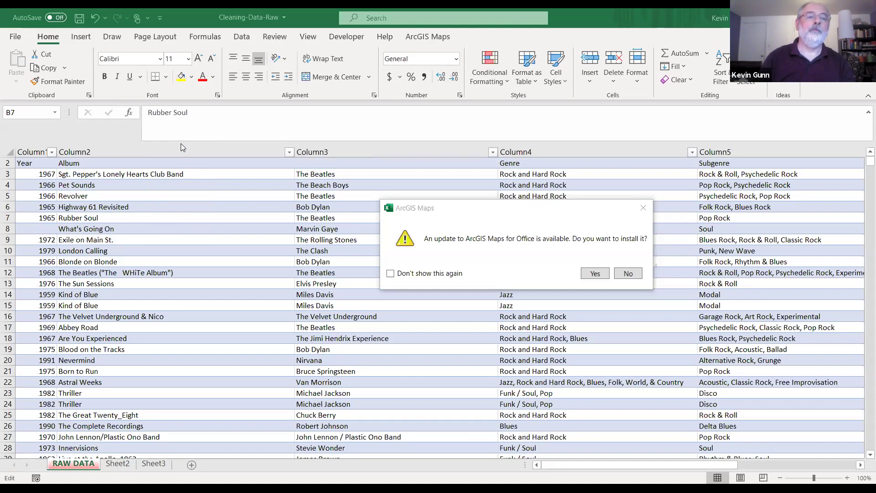
type("b")
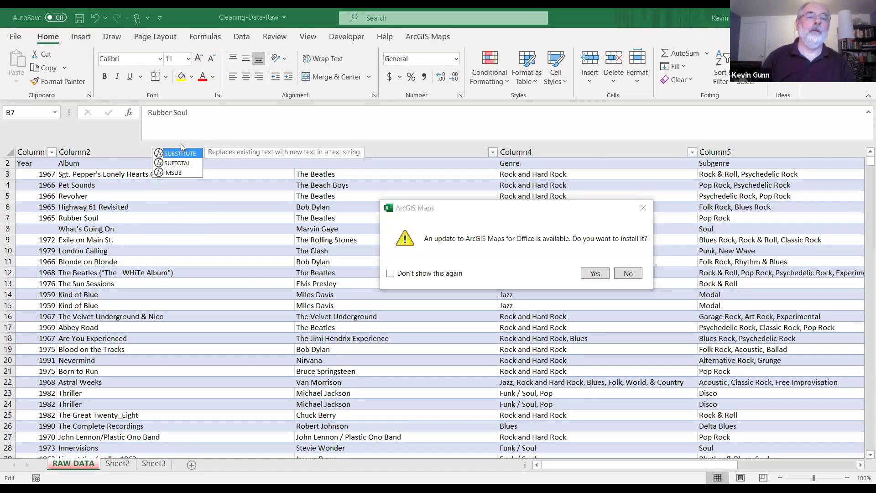
key("Tab")
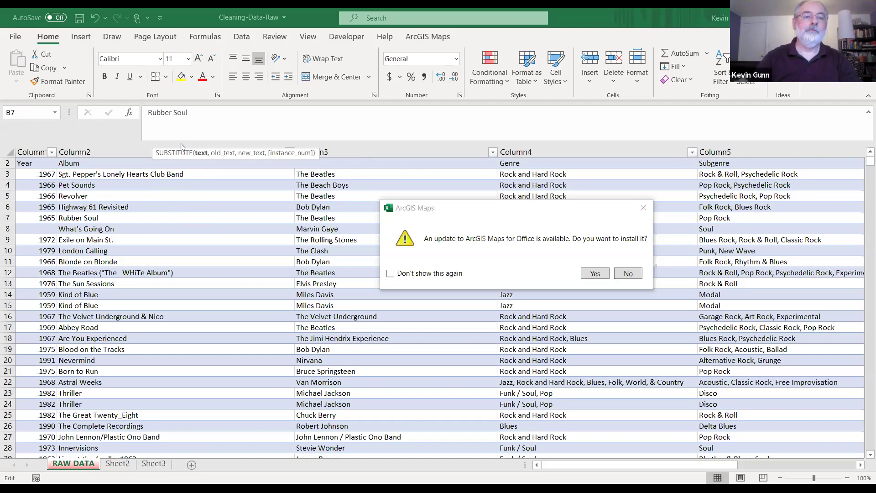
type("prop")
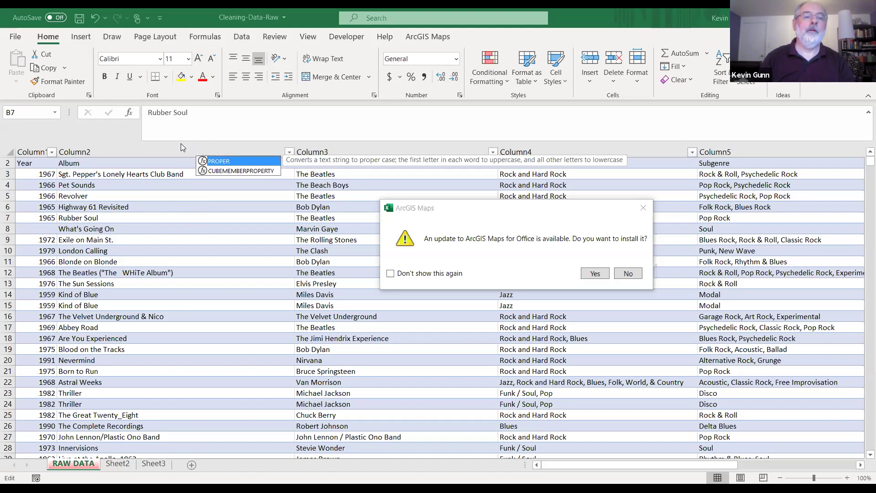
key("Tab")
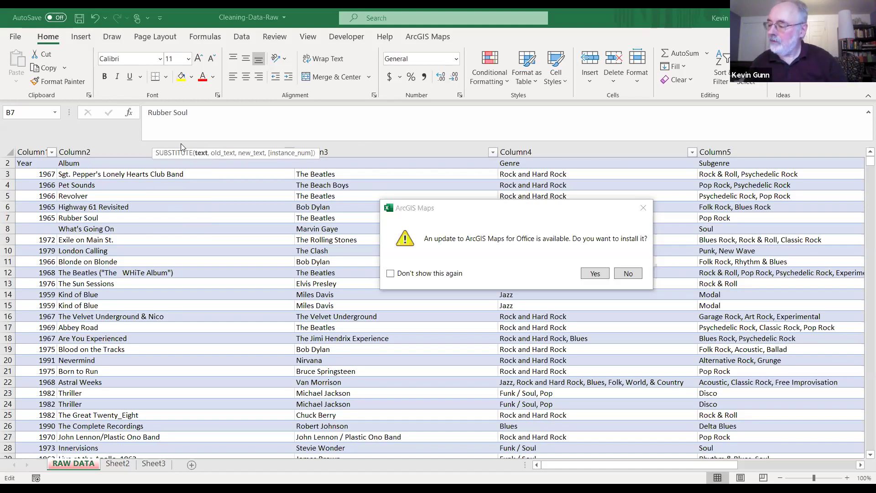
type(",")
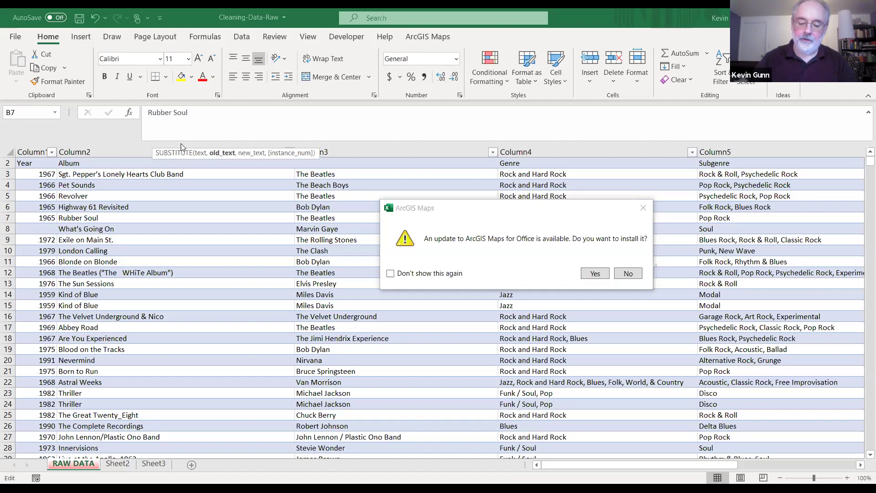
type(",")
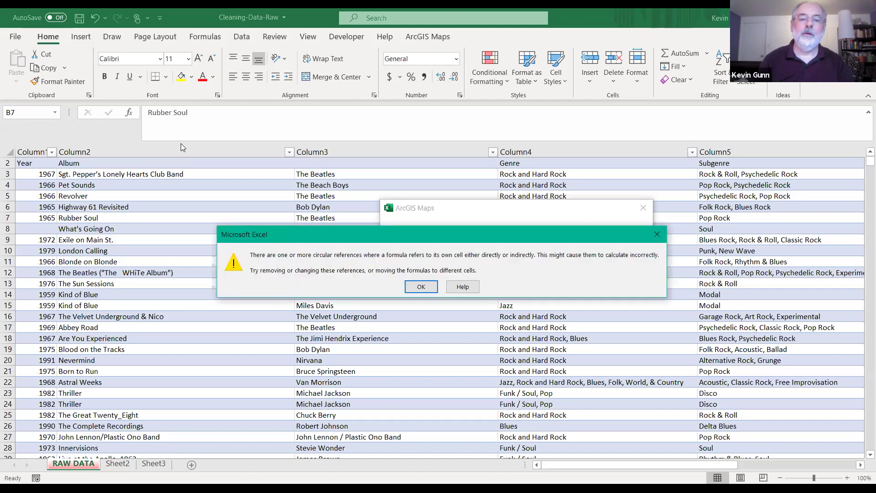
key("Return")
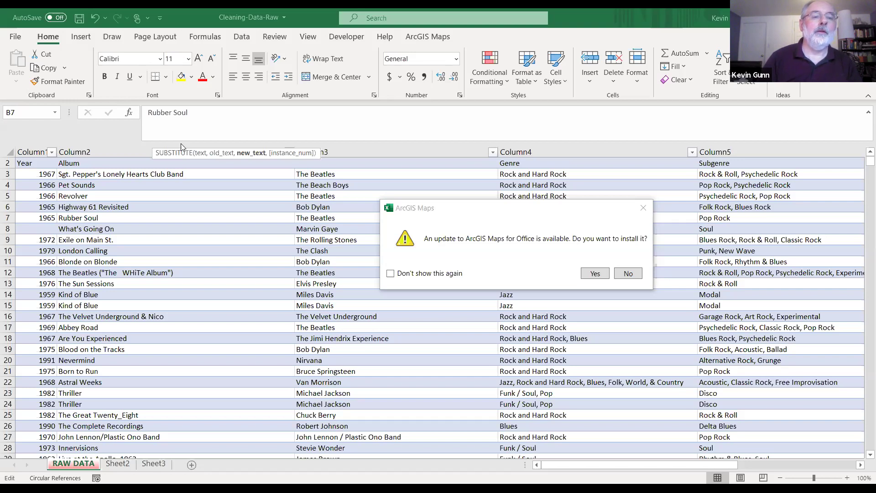
key("Escape")
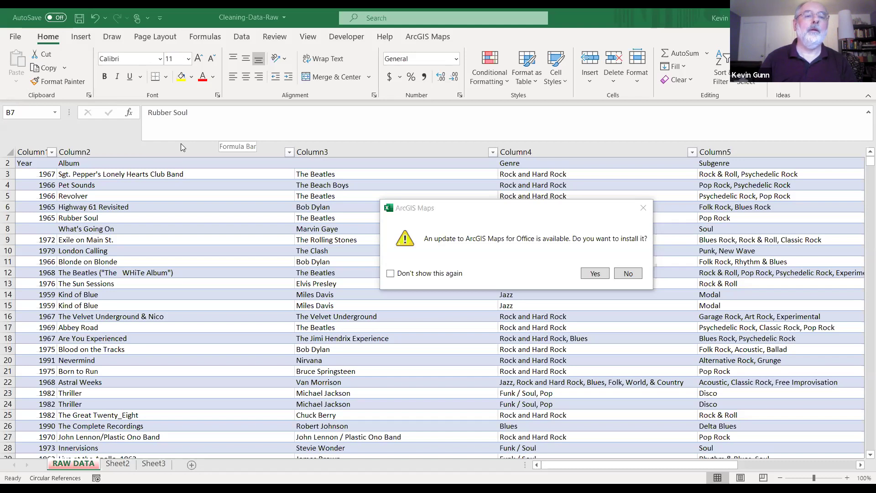
left_click(180, 143)
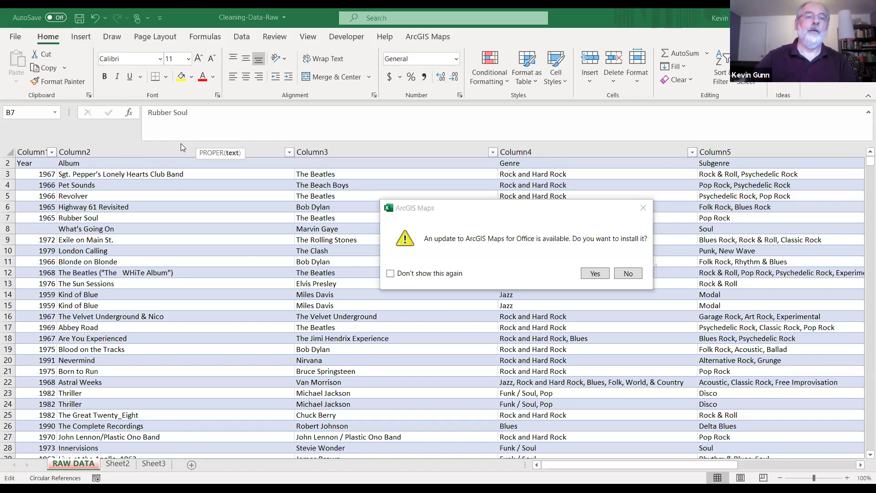
key("Escape")
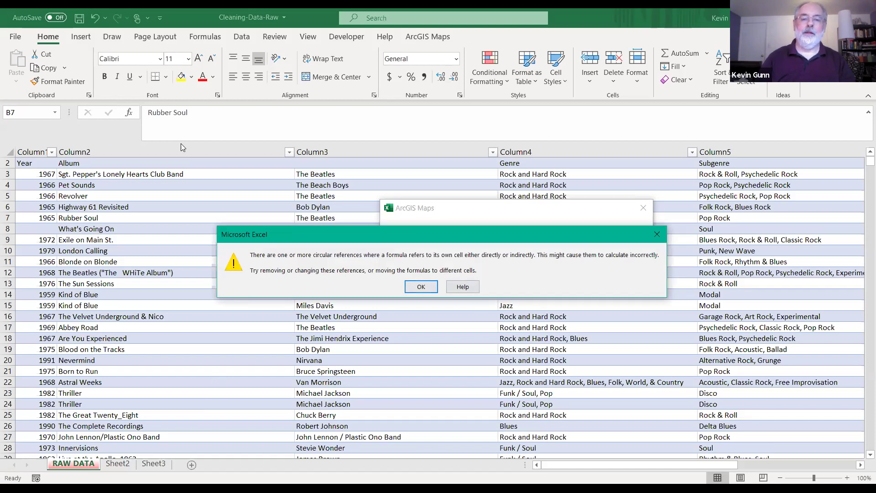
key("Return")
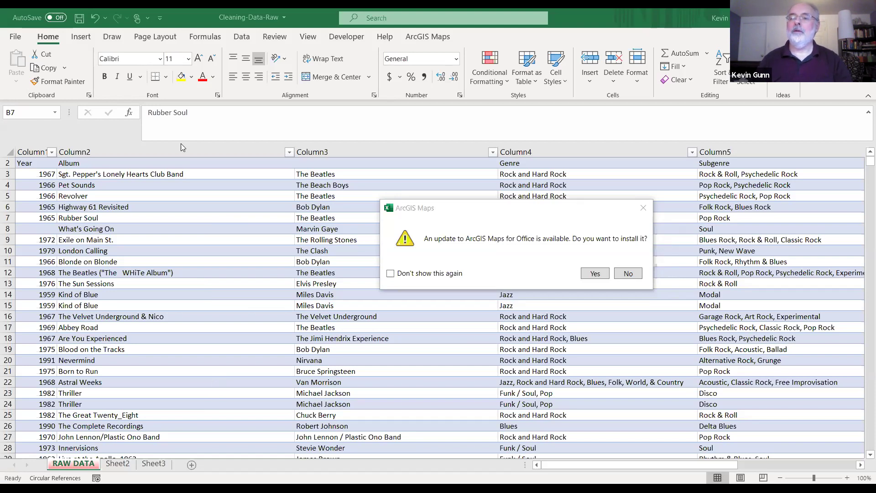
Decline the ArcGIS Maps update and open the recent ImportText file
key("n")
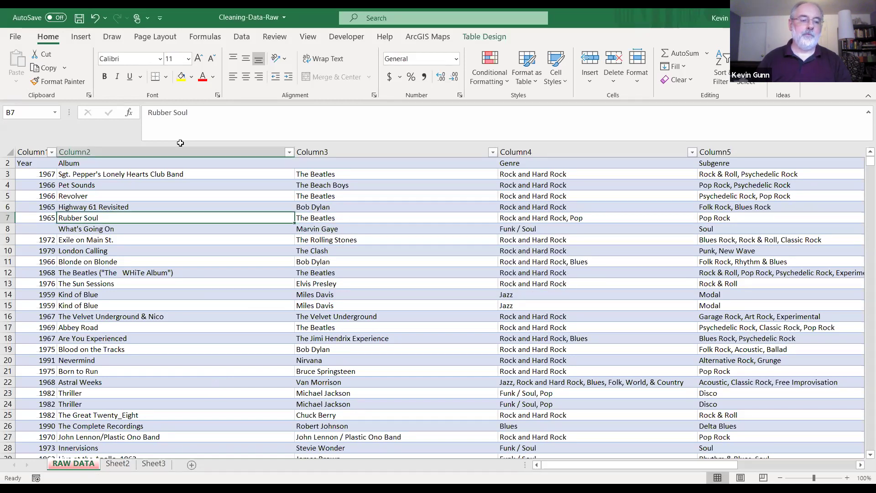
left_click(16, 38)
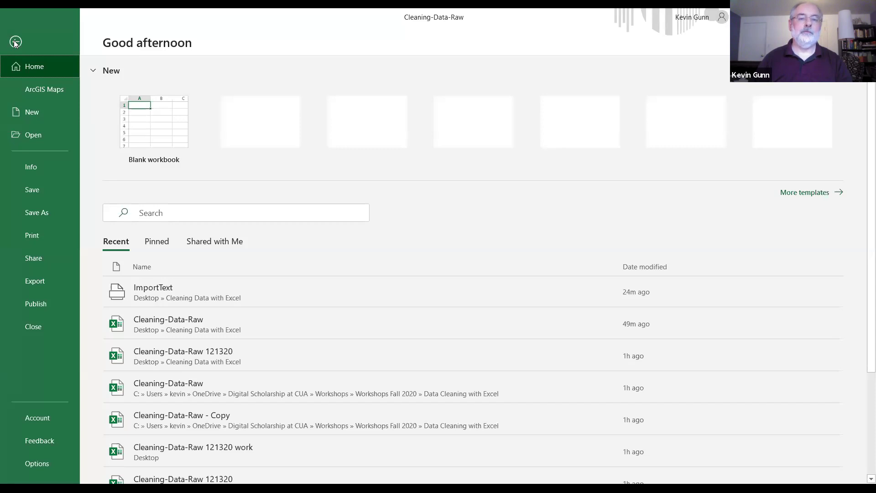
key("ctrl+o")
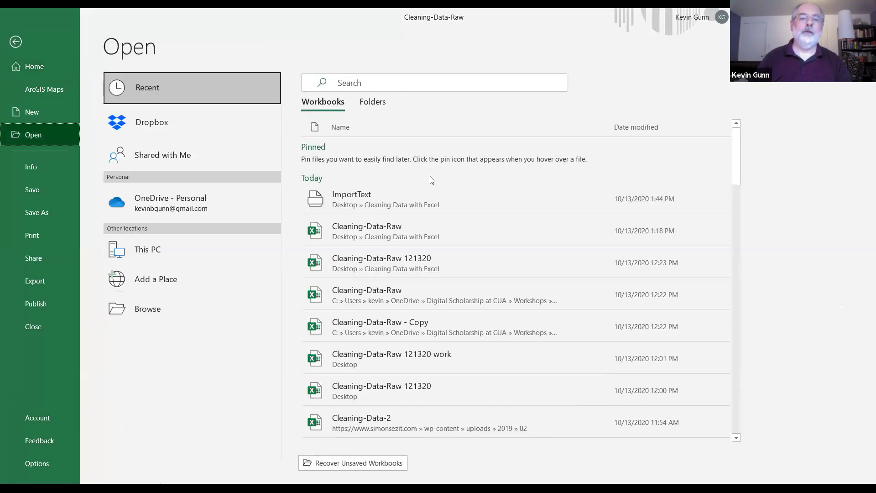
left_click(358, 198)
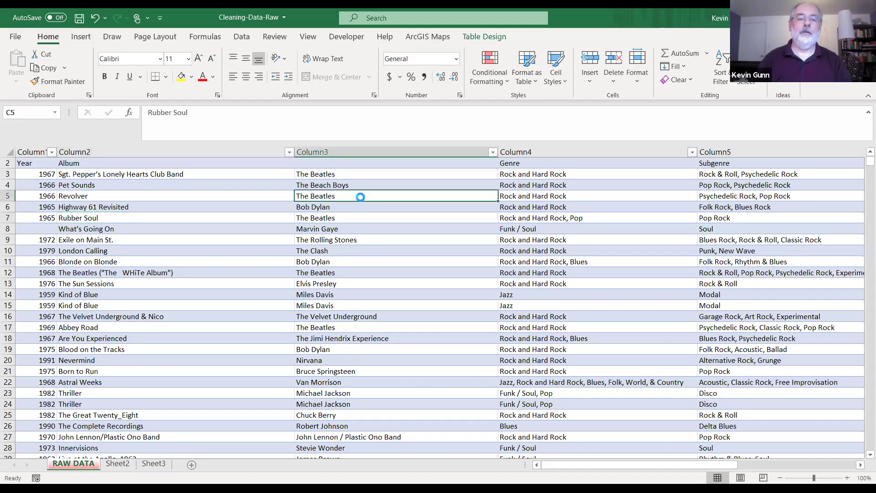
Import the contents of ImportText as delimited data through the Text Import Wizard
left_click(396, 282)
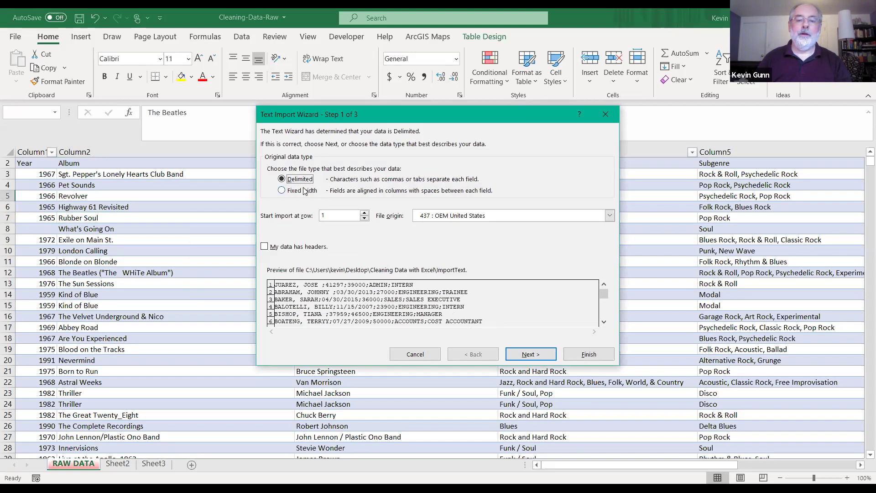
left_click(529, 355)
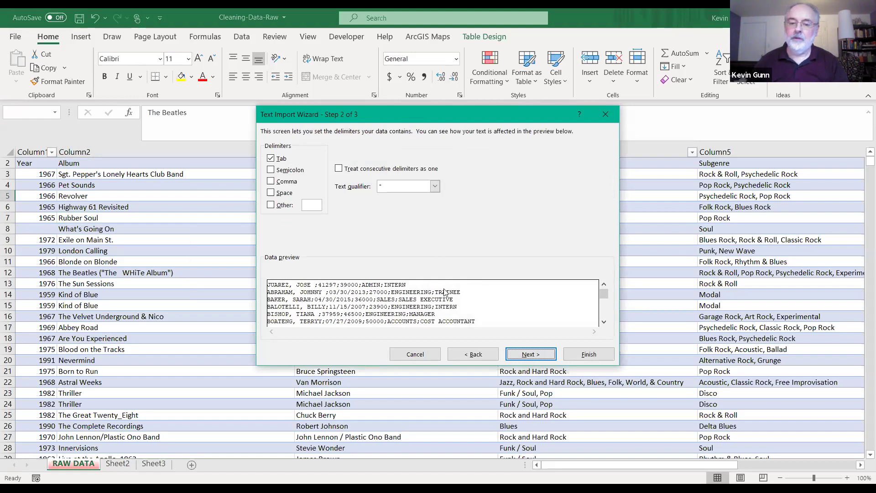
left_click(524, 359)
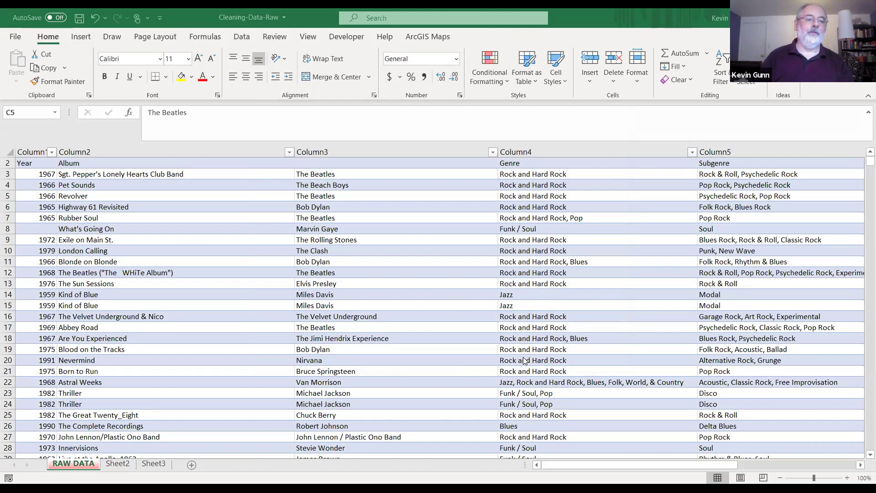
Insert a column into the imported data to hold a helper formula
key("shift+F10")
key("Down")
key("Down")
key("Down")
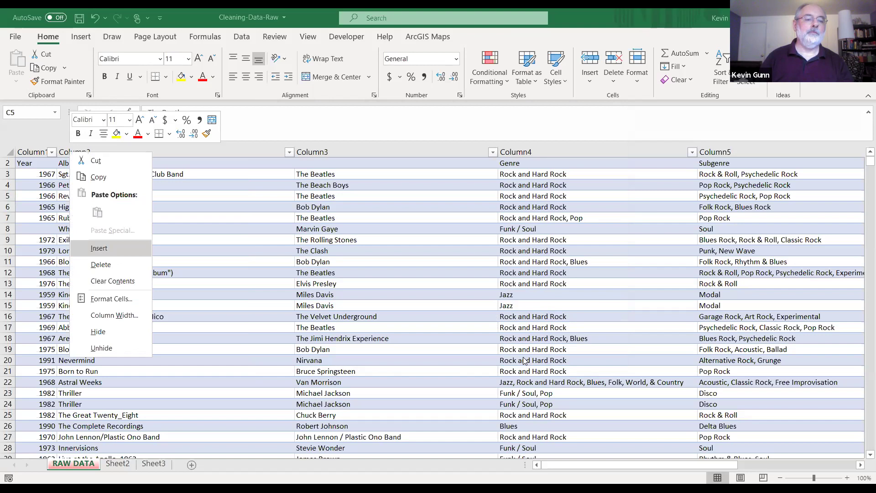
key("Escape")
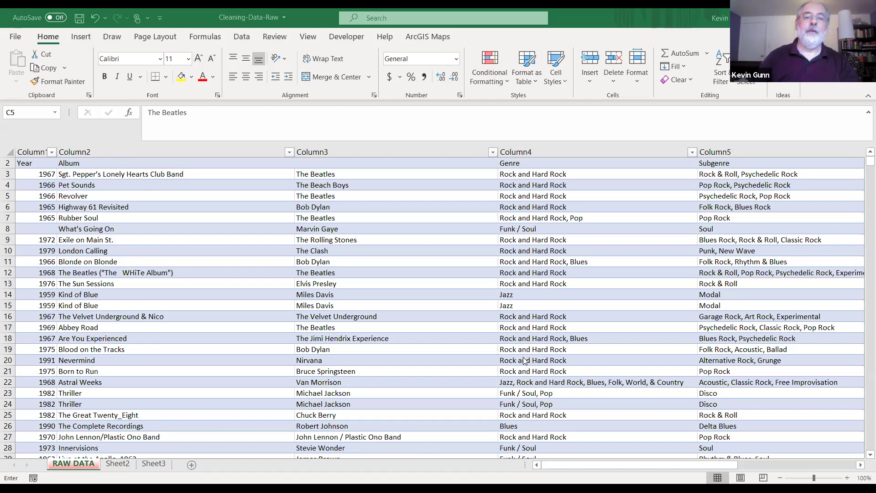
Enter a FIND formula in a helper column of the imported data and correct its syntax
type("find")
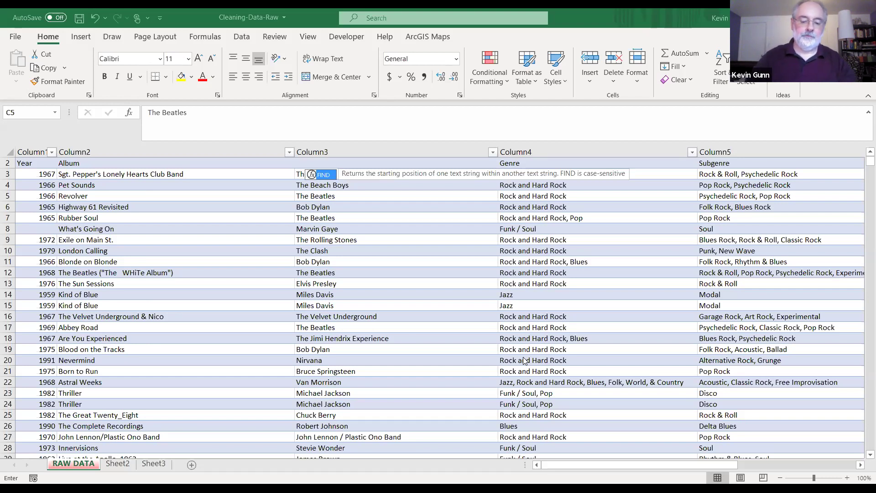
type("(")
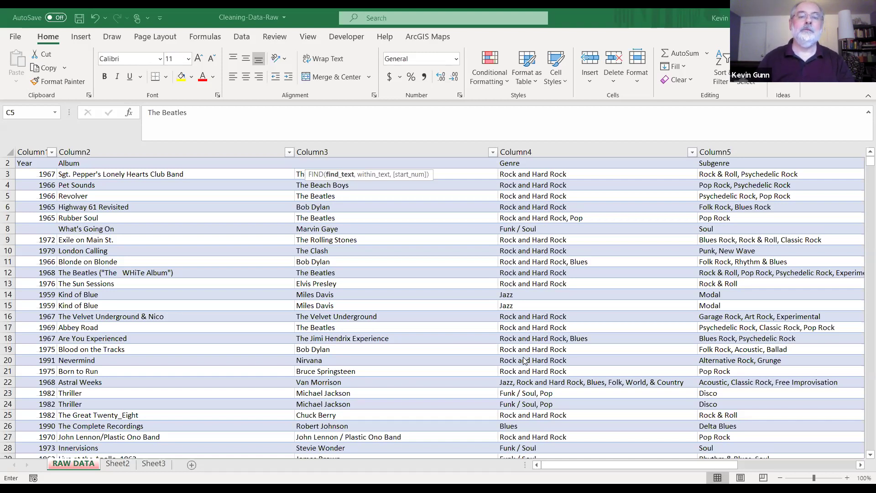
key("Return")
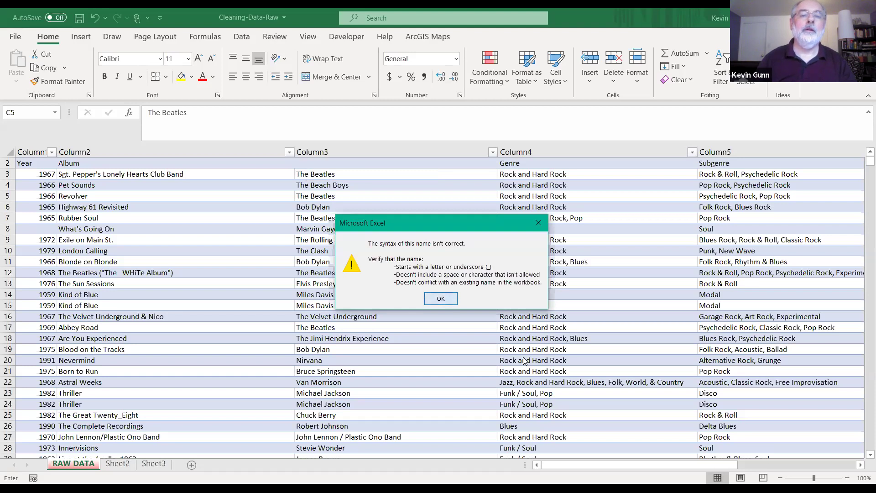
key("Return")
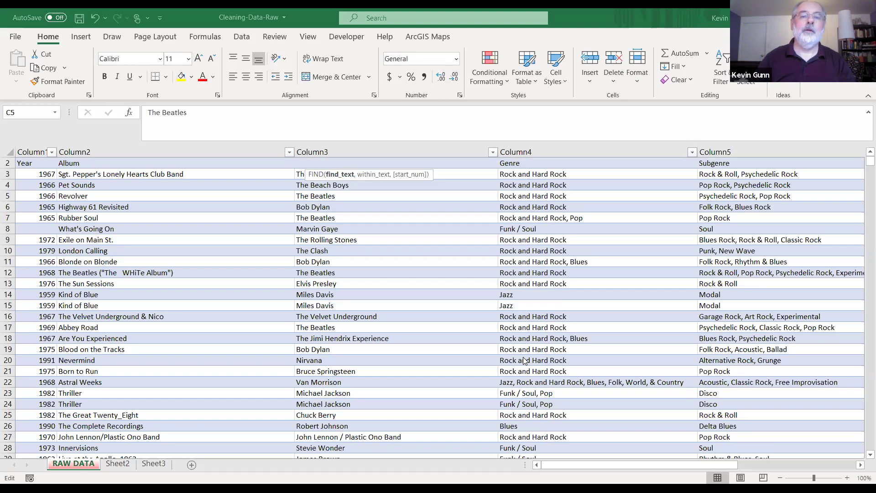
key("Escape")
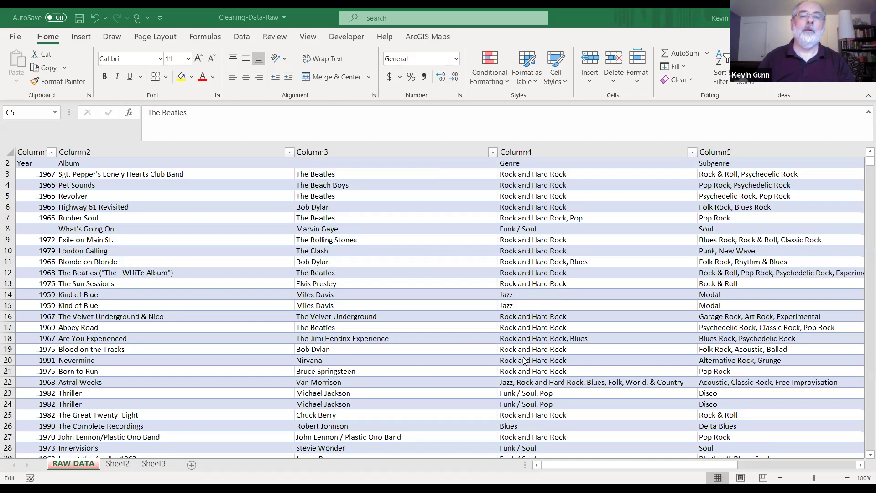
key("Escape")
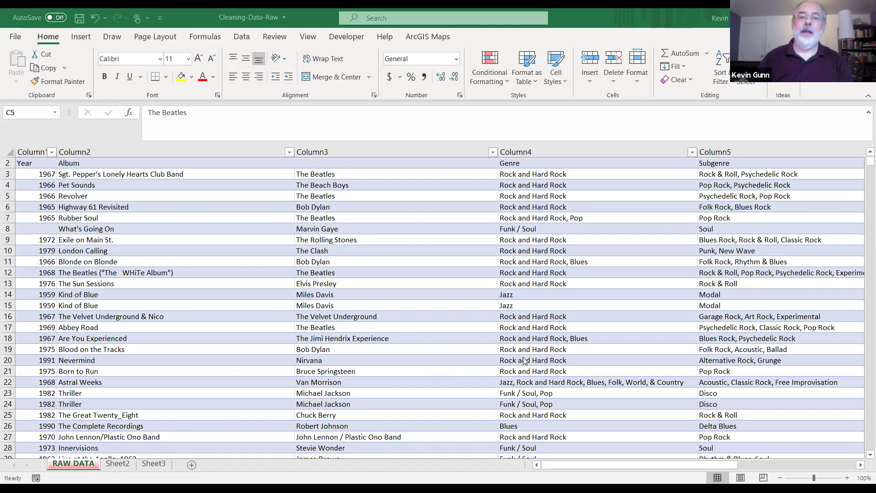
Enter a LEN formula in the next helper column and fill it down the imported rows
type("=len")
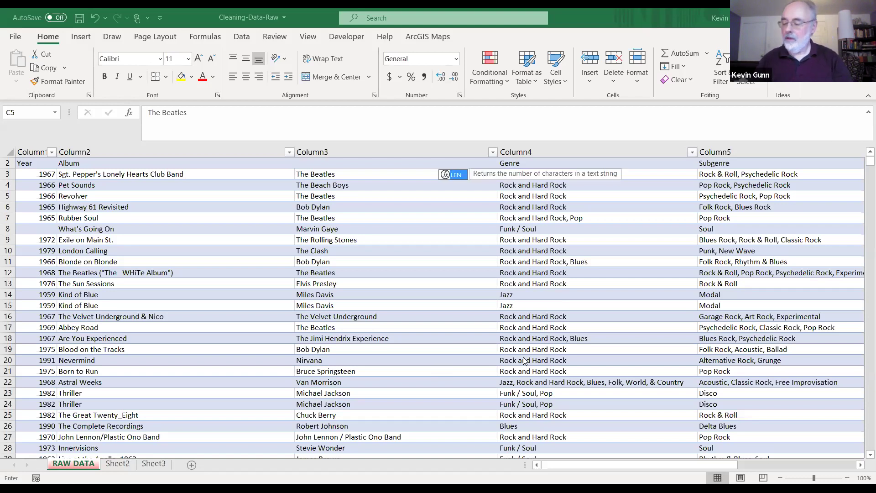
type("(")
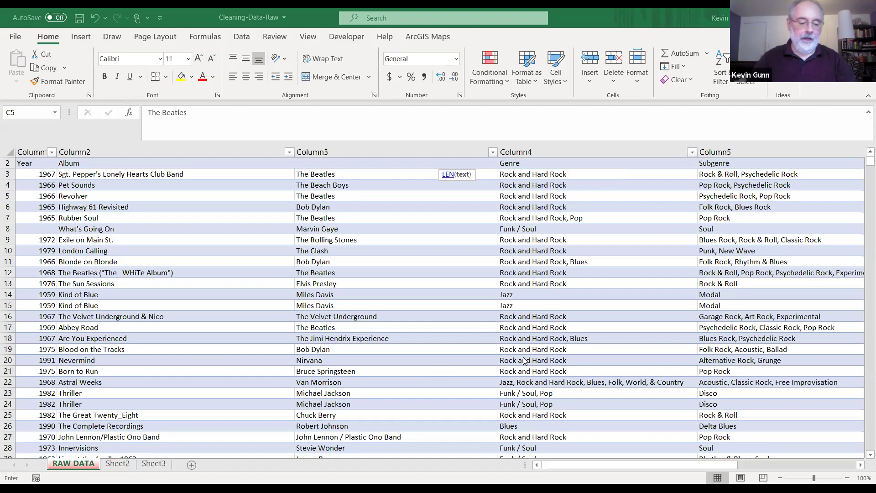
type(")")
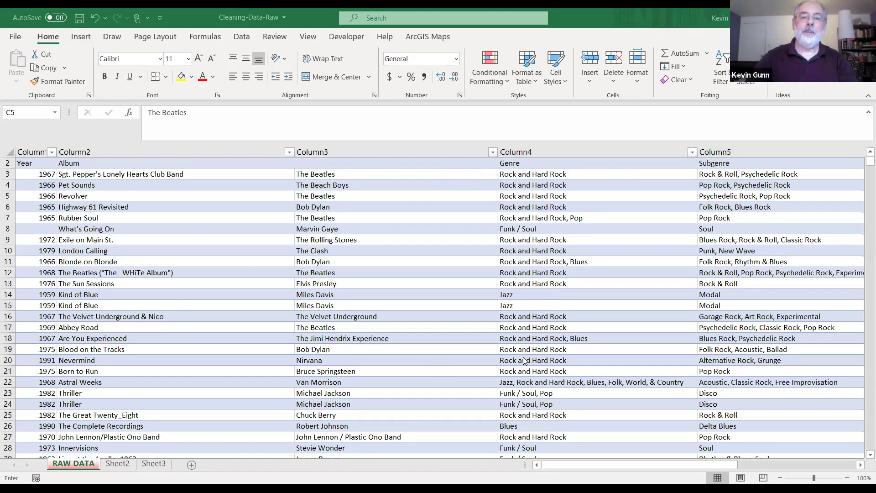
key("Return")
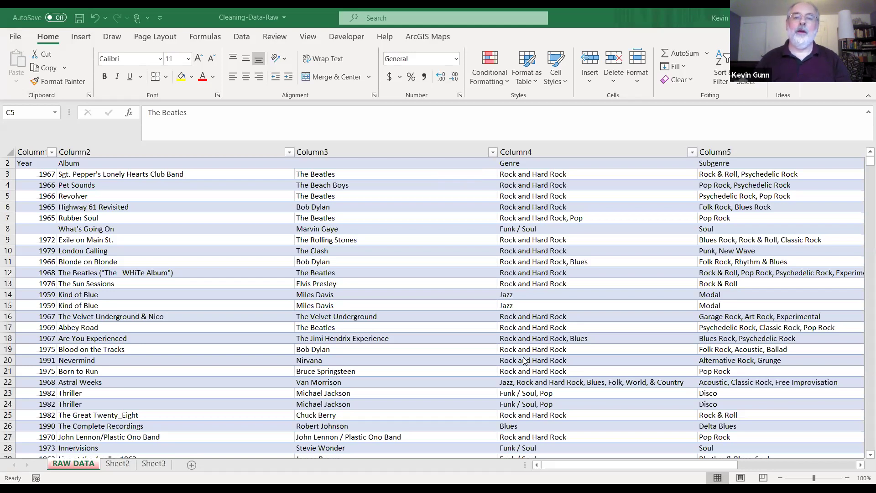
key("ctrl+v")
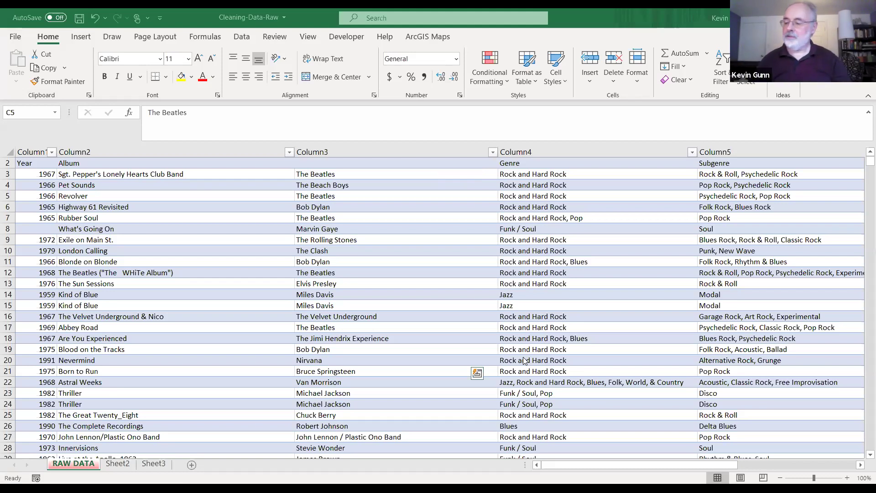
key("Escape")
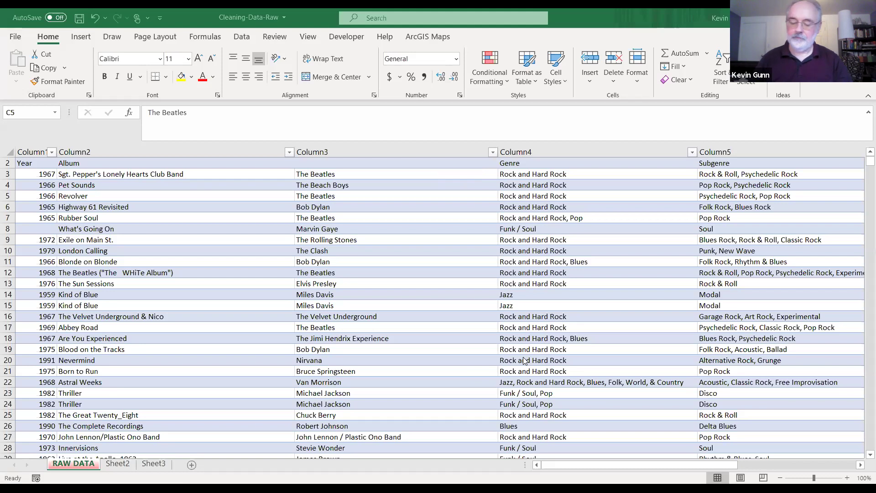
Enter a LEFT formula with text and number-of-characters arguments in the next helper column
key("ctrl+h")
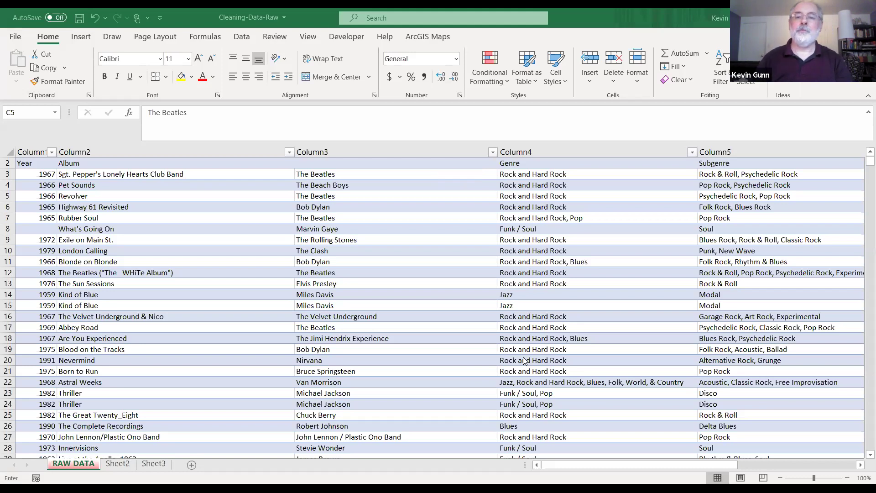
type("left")
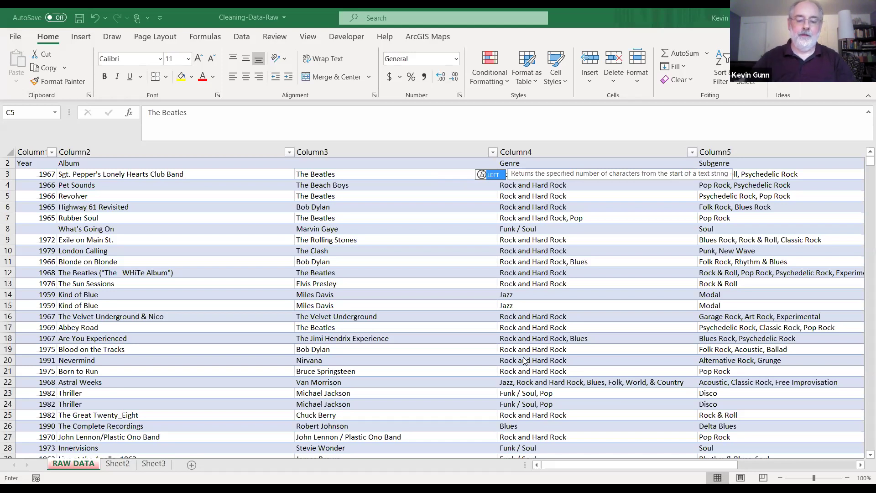
type("(")
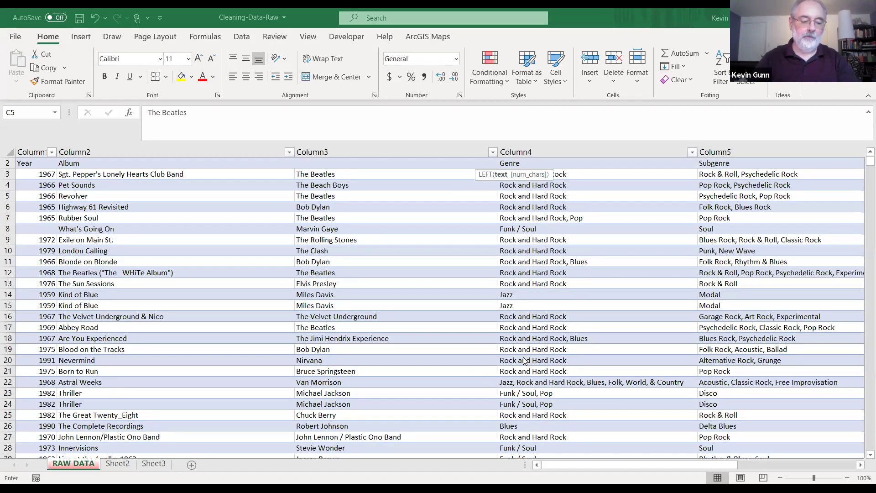
type(",")
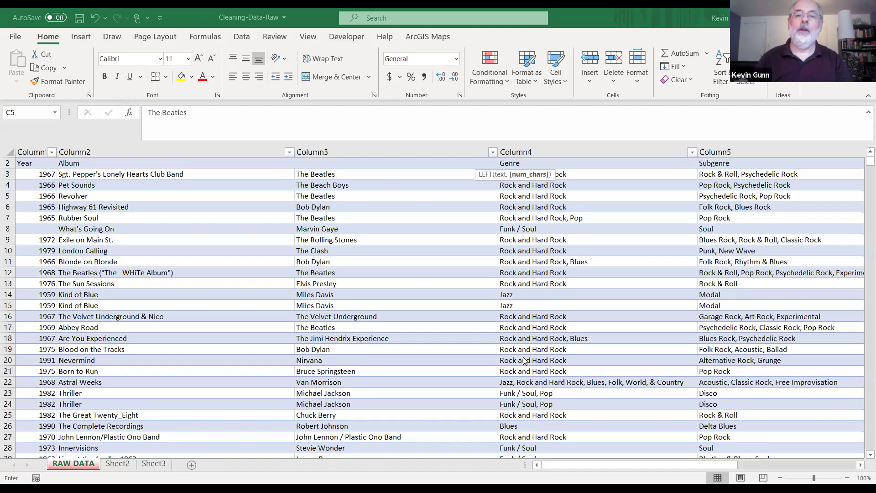
key("Escape")
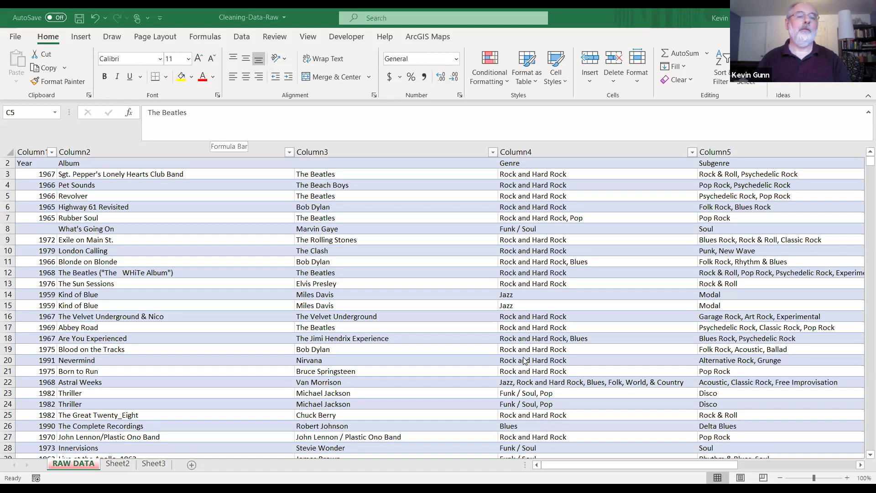
Wrap the existing LEFT formula in the PROPER function
key("F2")
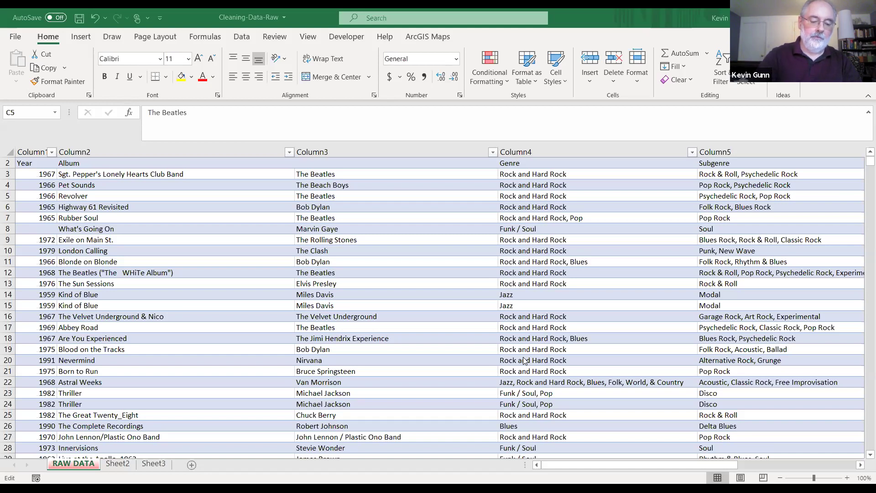
type("=proper(")
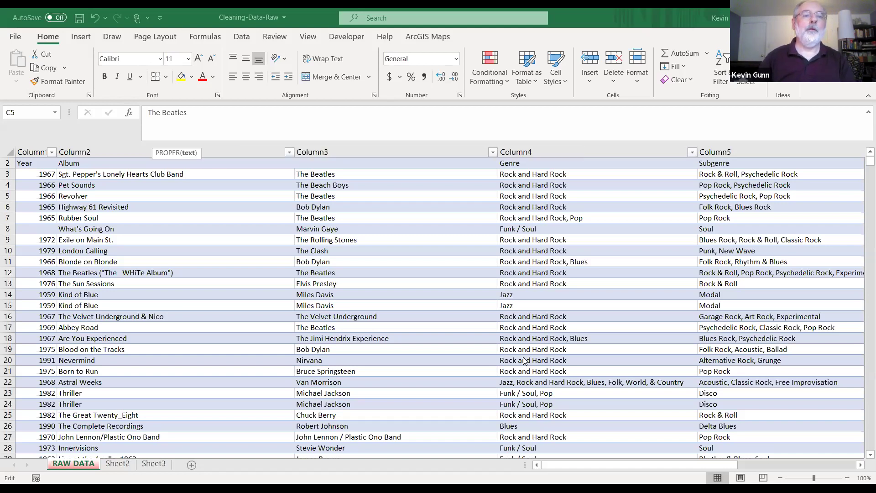
type(")")
key("Return")
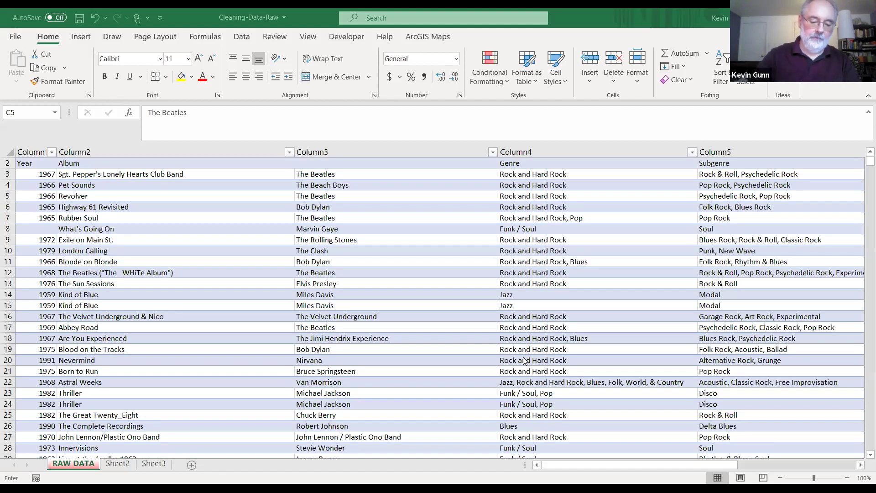
Enter a RIGHT formula with text and number-of-characters arguments in the following helper column
type("RIGHT")
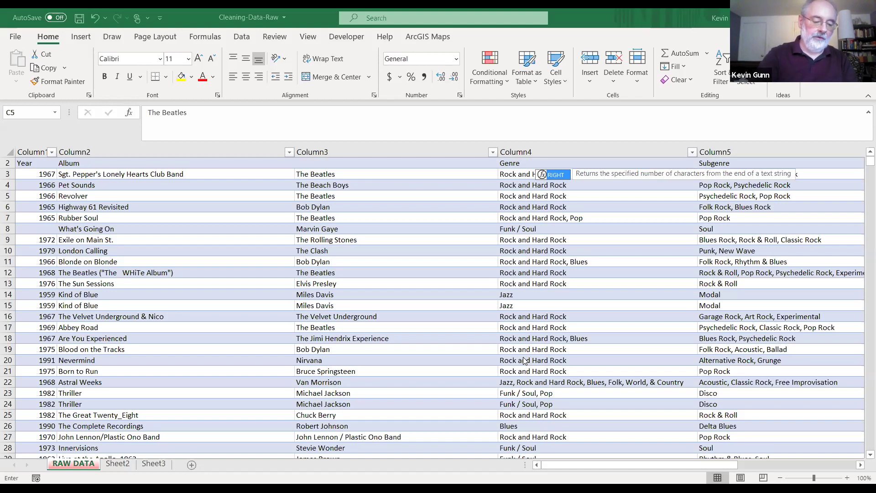
type("(")
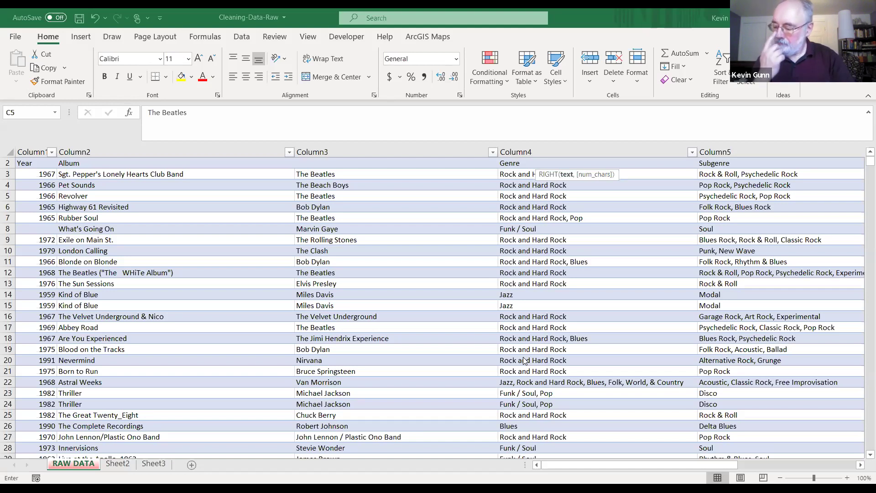
type(",")
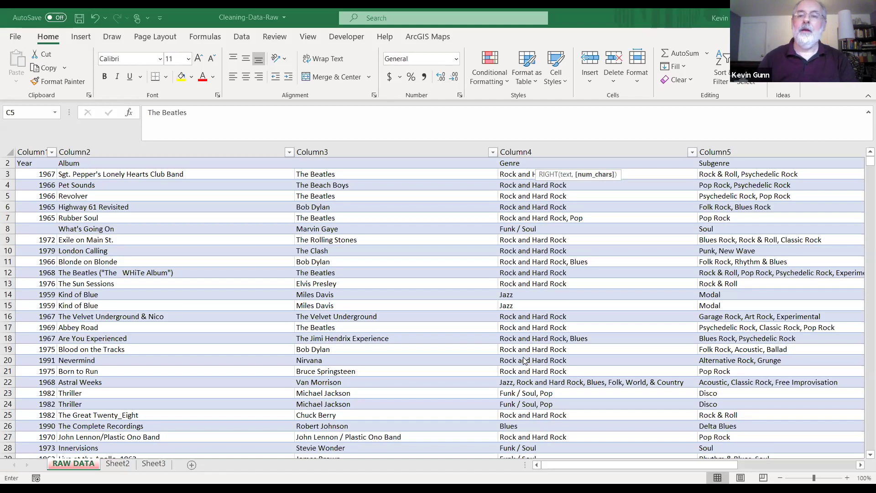
key("Escape")
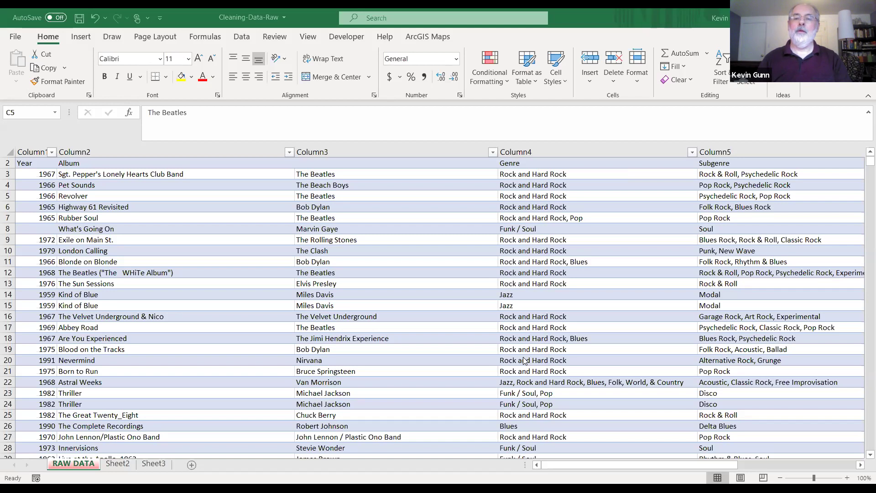
Try to build a formula that nests FIND as the number-of-characters argument of LEFT, all wrapped in PROPER
left_click_drag(525, 361, 524, 360)
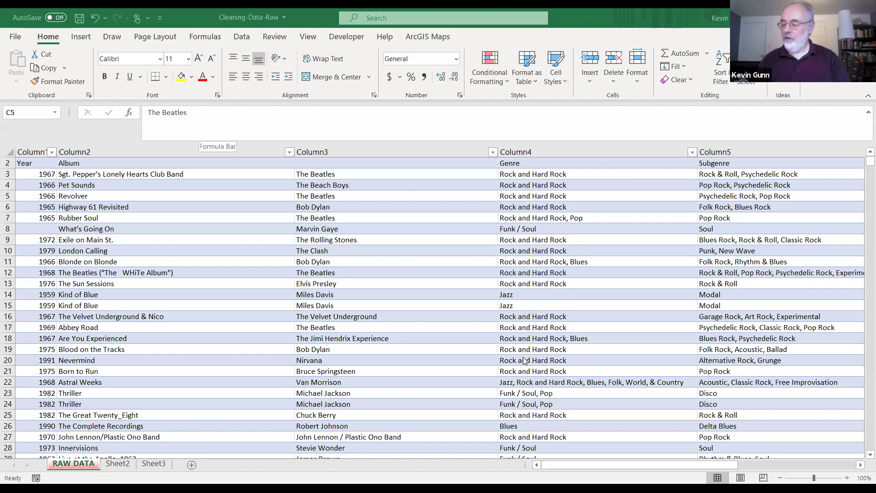
key("F2")
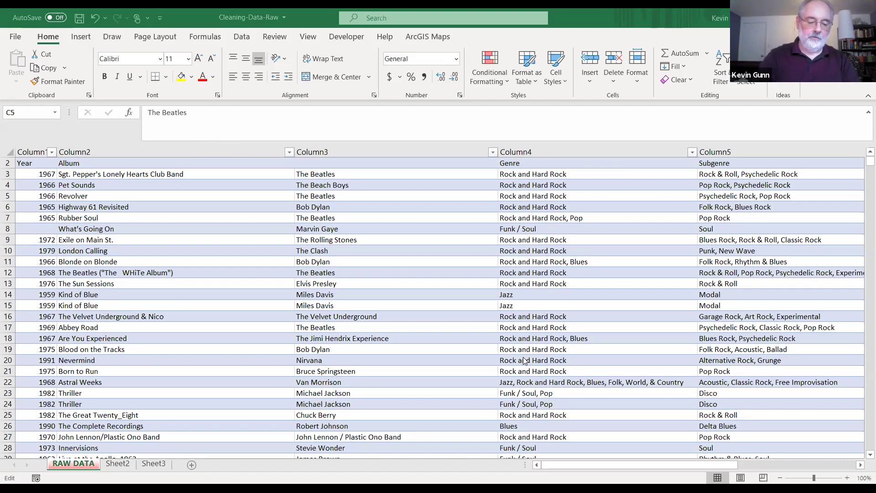
type("=proper")
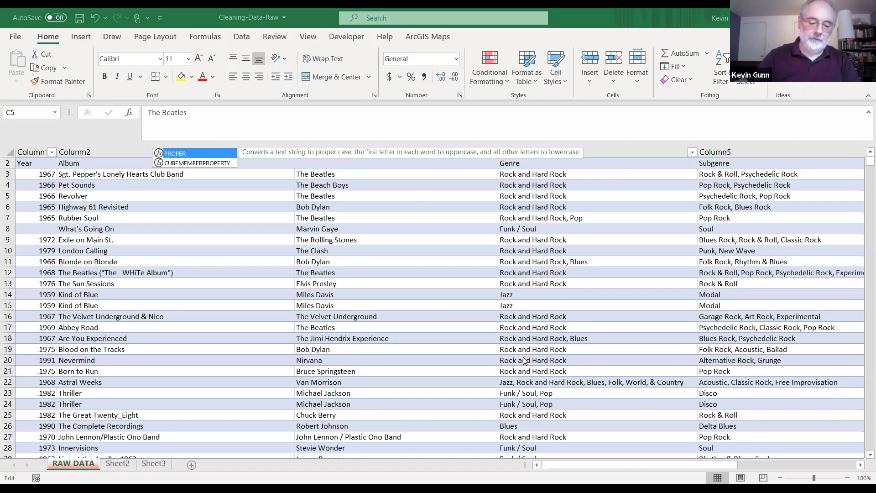
type("(left")
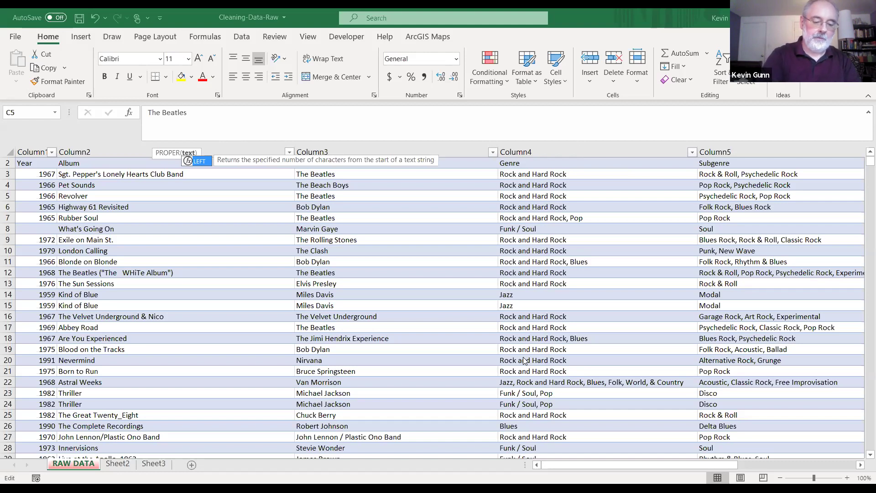
type("(")
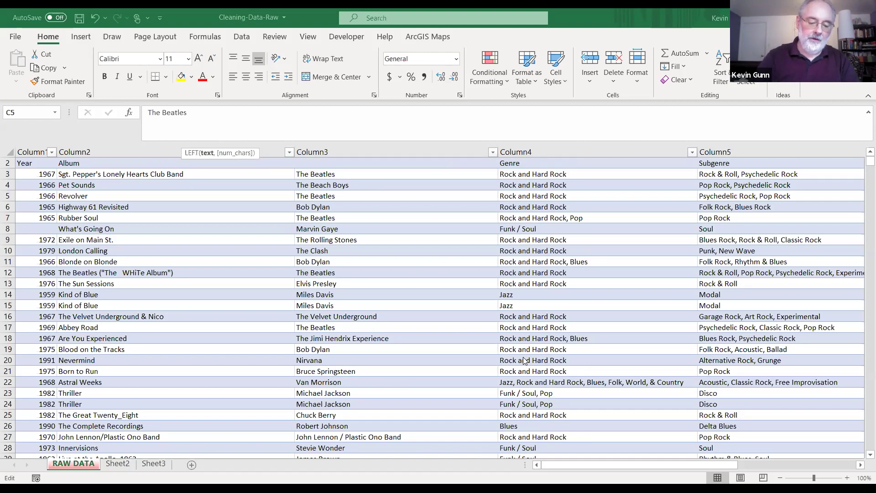
type(",find")
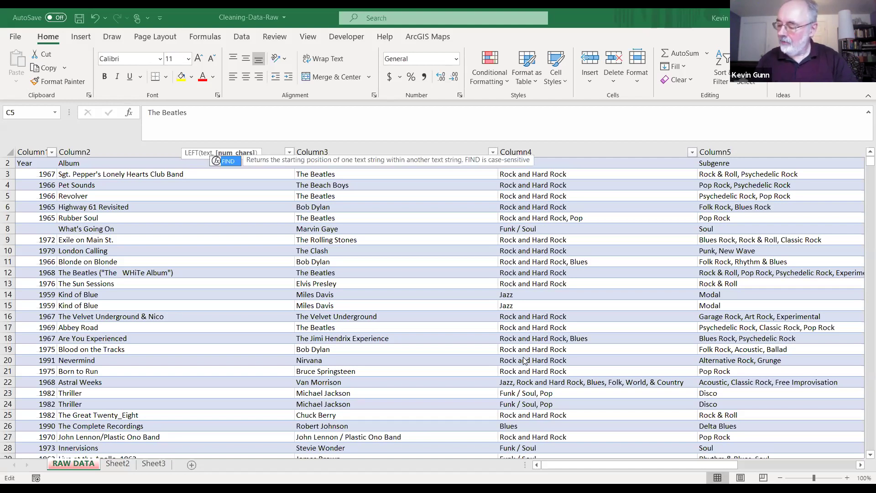
type("(")
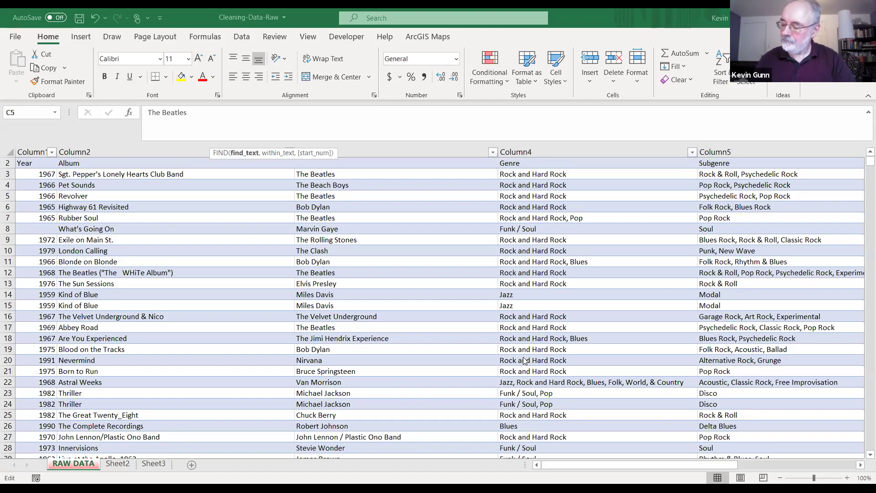
type(",")
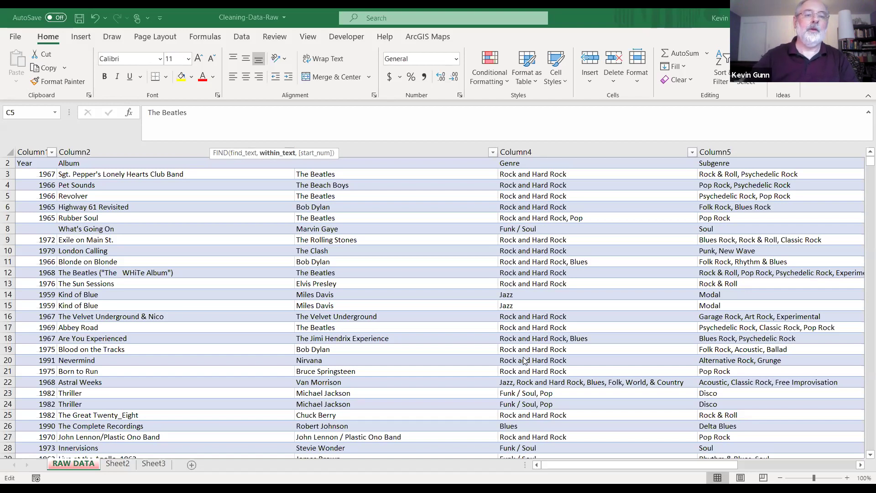
type(")")
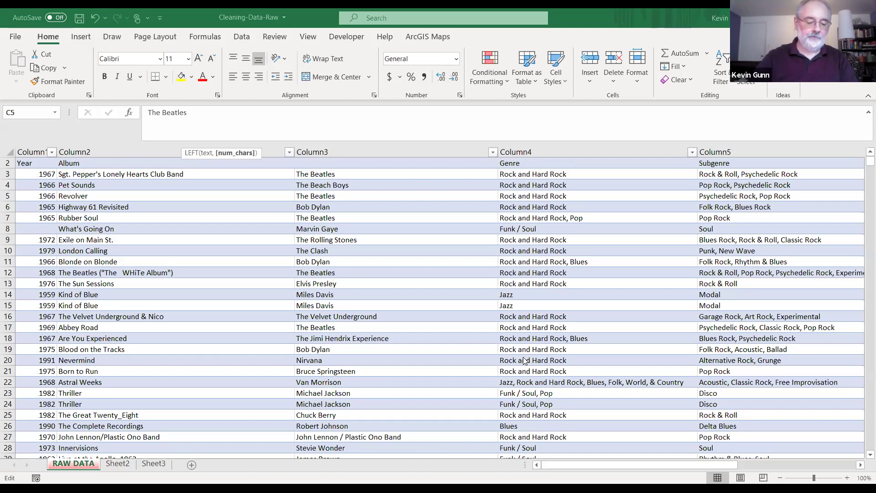
type(")")
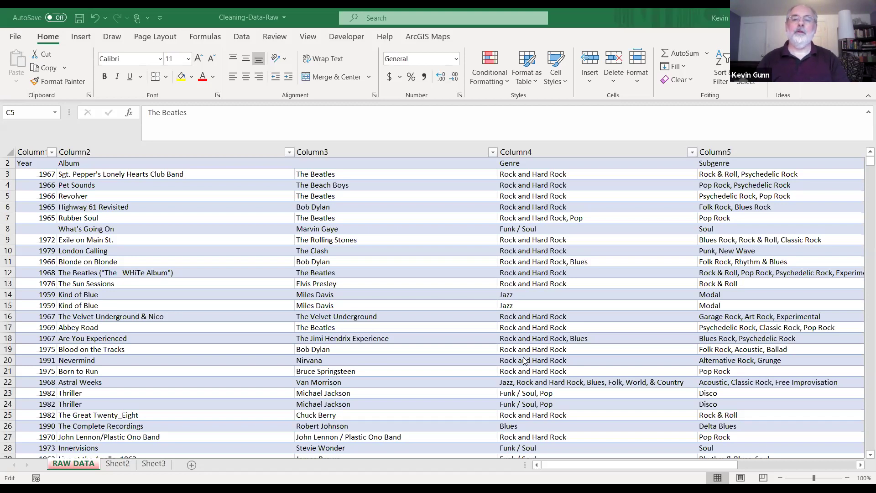
key("Escape")
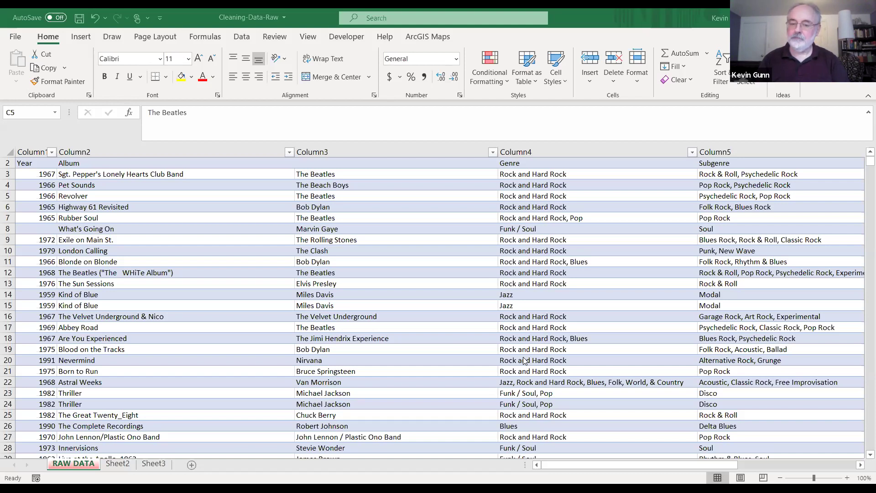
right_click(372, 151)
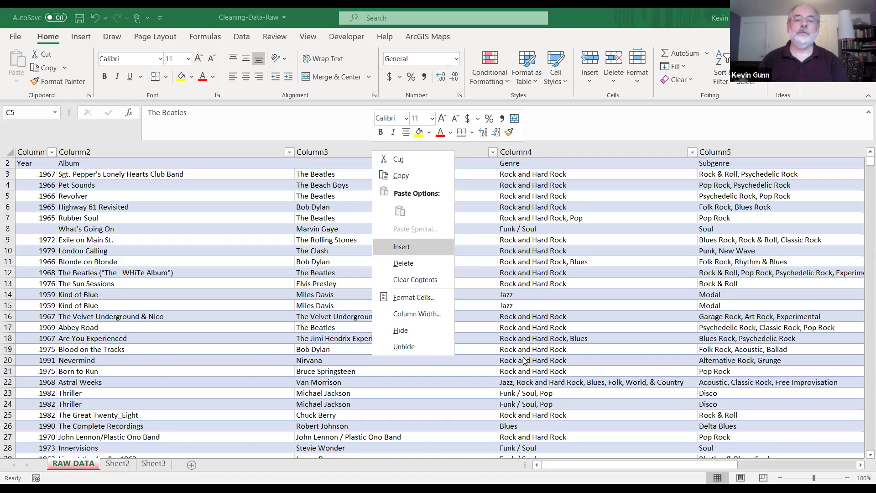
key("Escape")
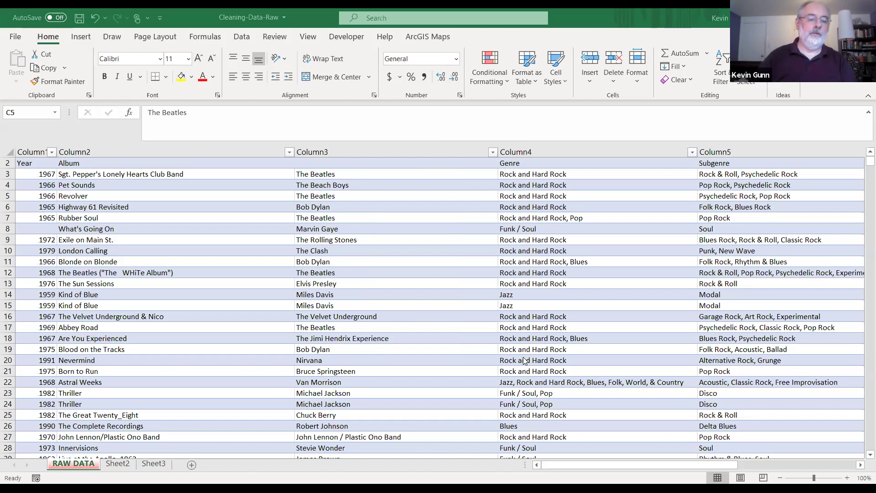
key("ctrl+h")
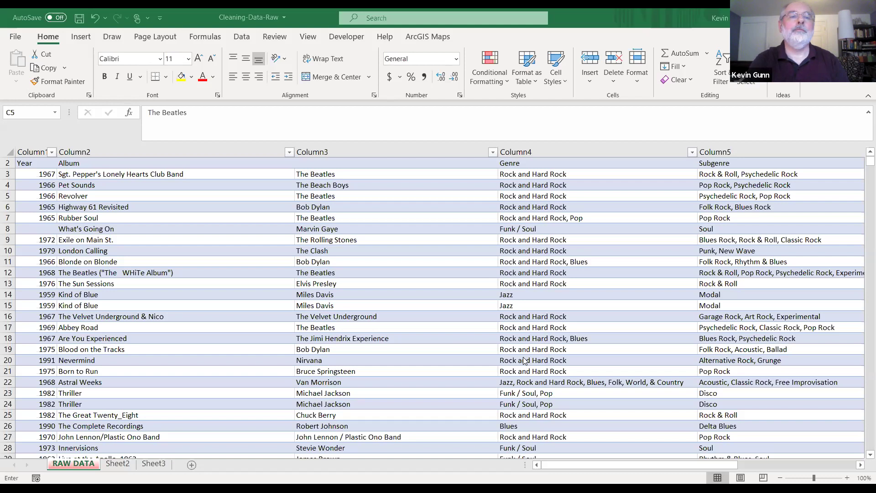
key("Escape")
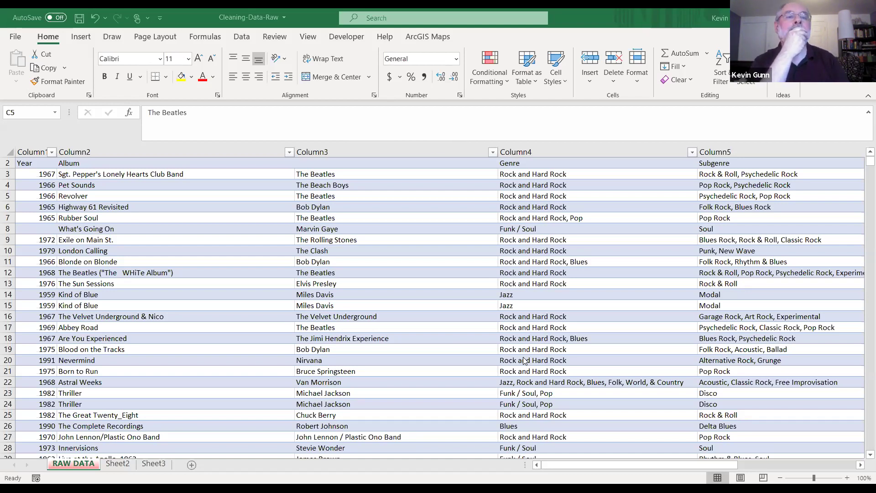
key("alt+a")
key("r")
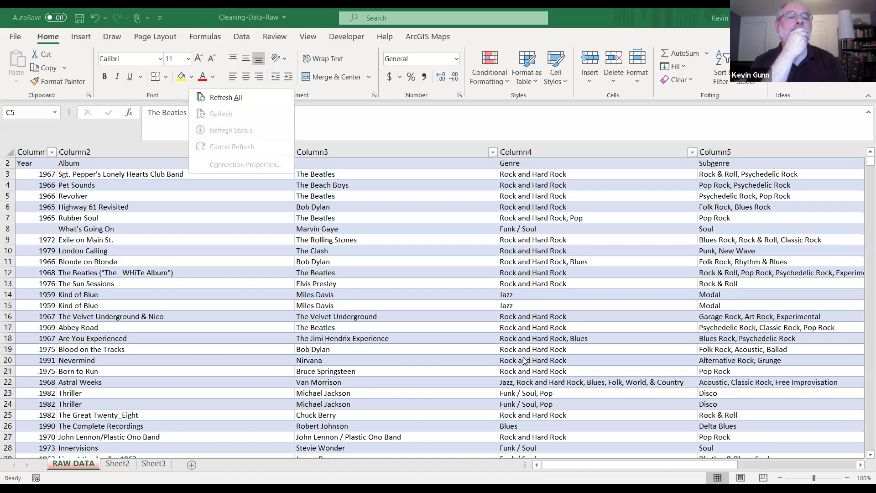
key("Escape")
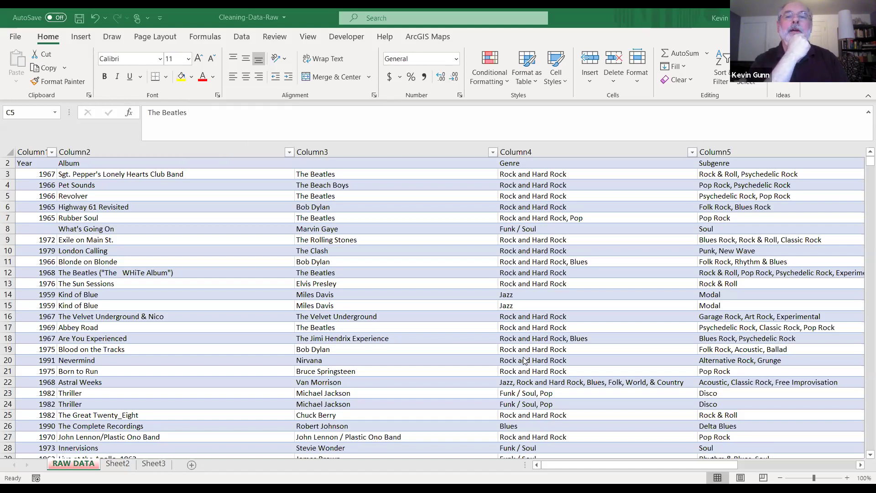
key("alt+a")
key("s")
key("s")
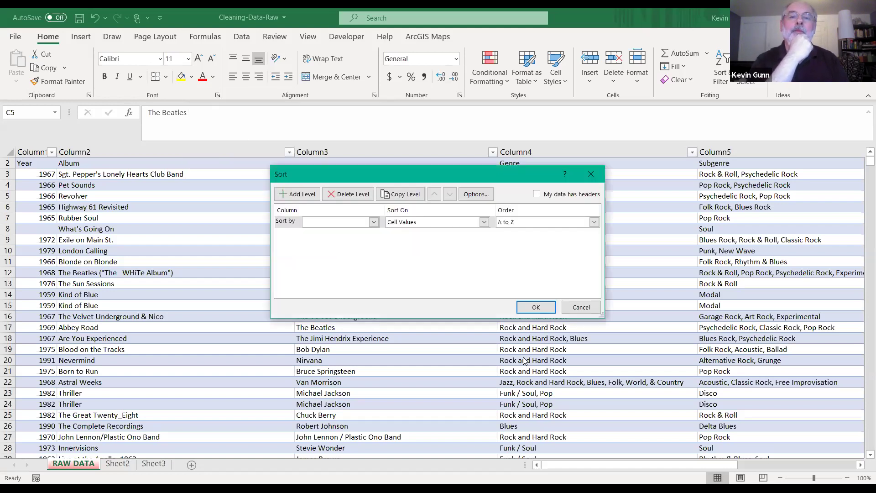
key("Tab")
key("Tab")
key("Tab")
key("Tab")
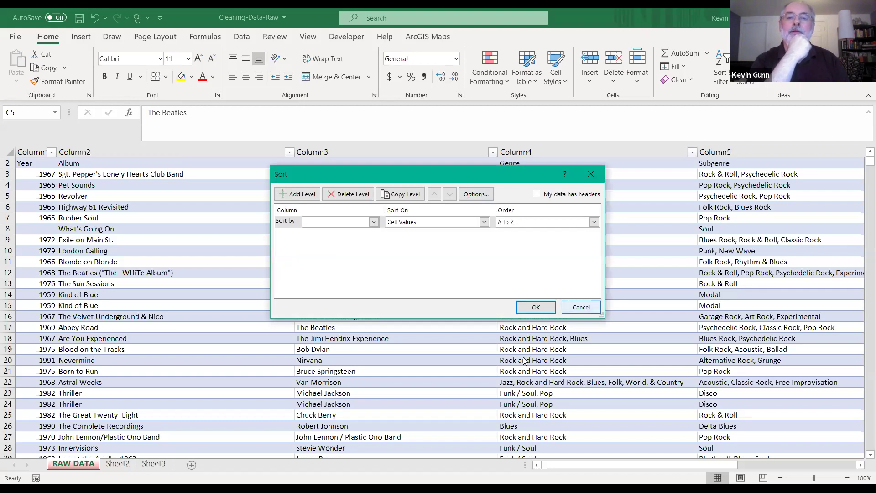
key("Return")
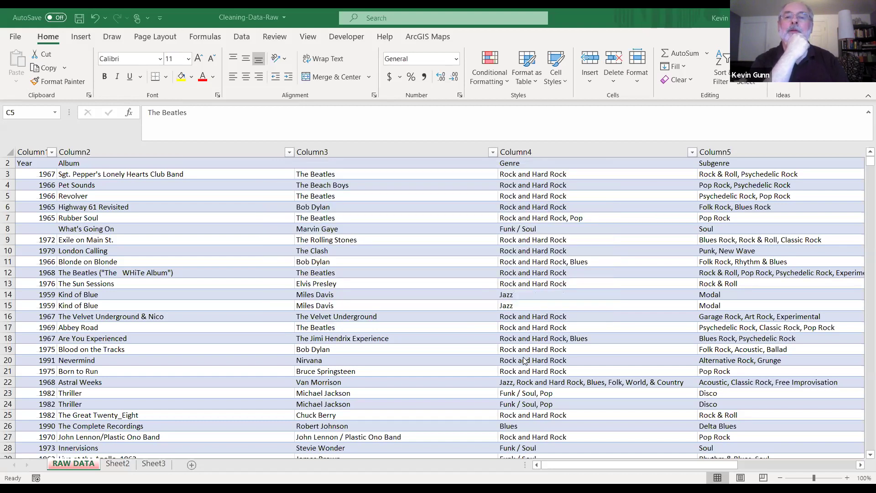